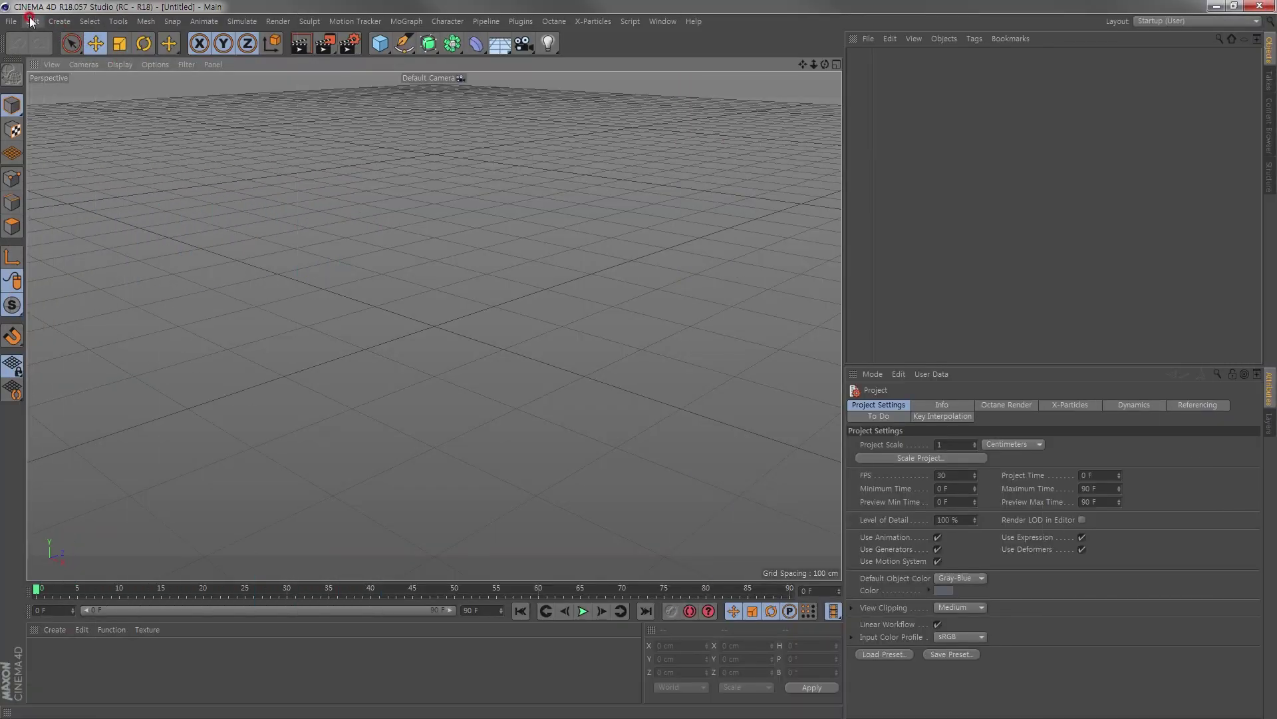
Step: Open Edit > Preferences and launch the preferences folder in a file browser
{"action": "left_click", "coordinate": [33, 21]}
{"action": "left_click", "coordinate": [65, 234]}
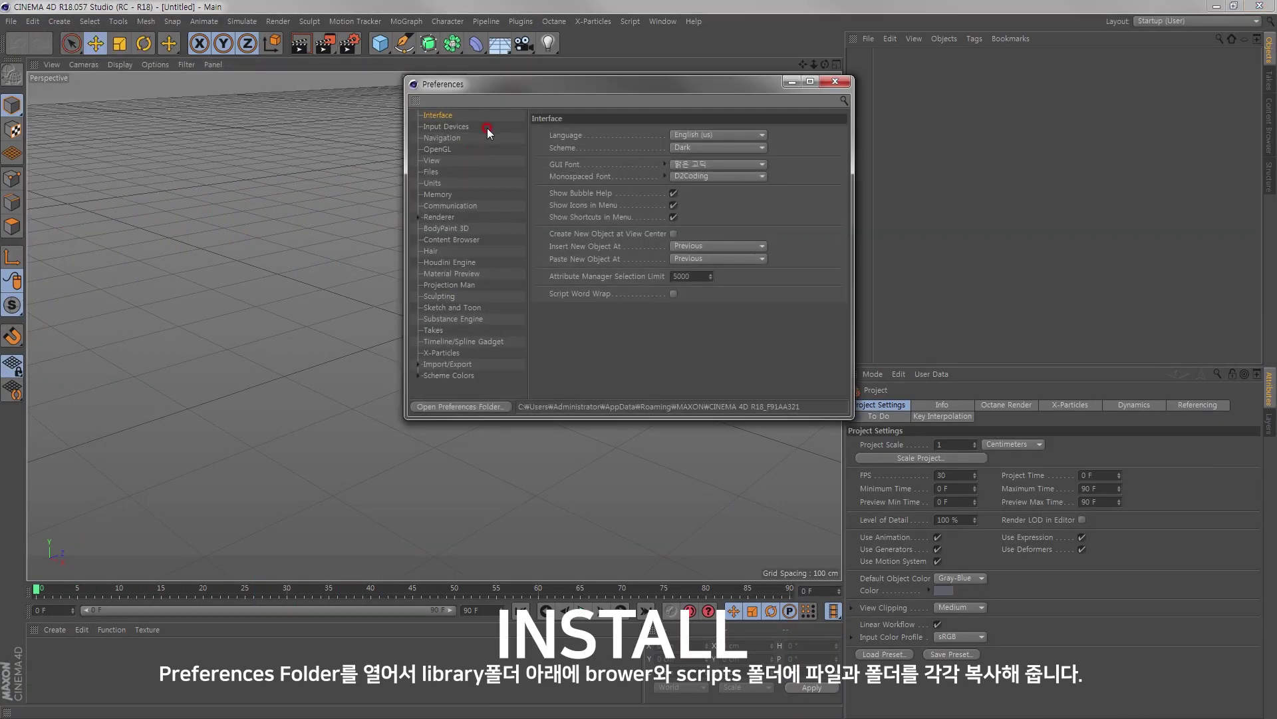
{"action": "left_click", "coordinate": [473, 408]}
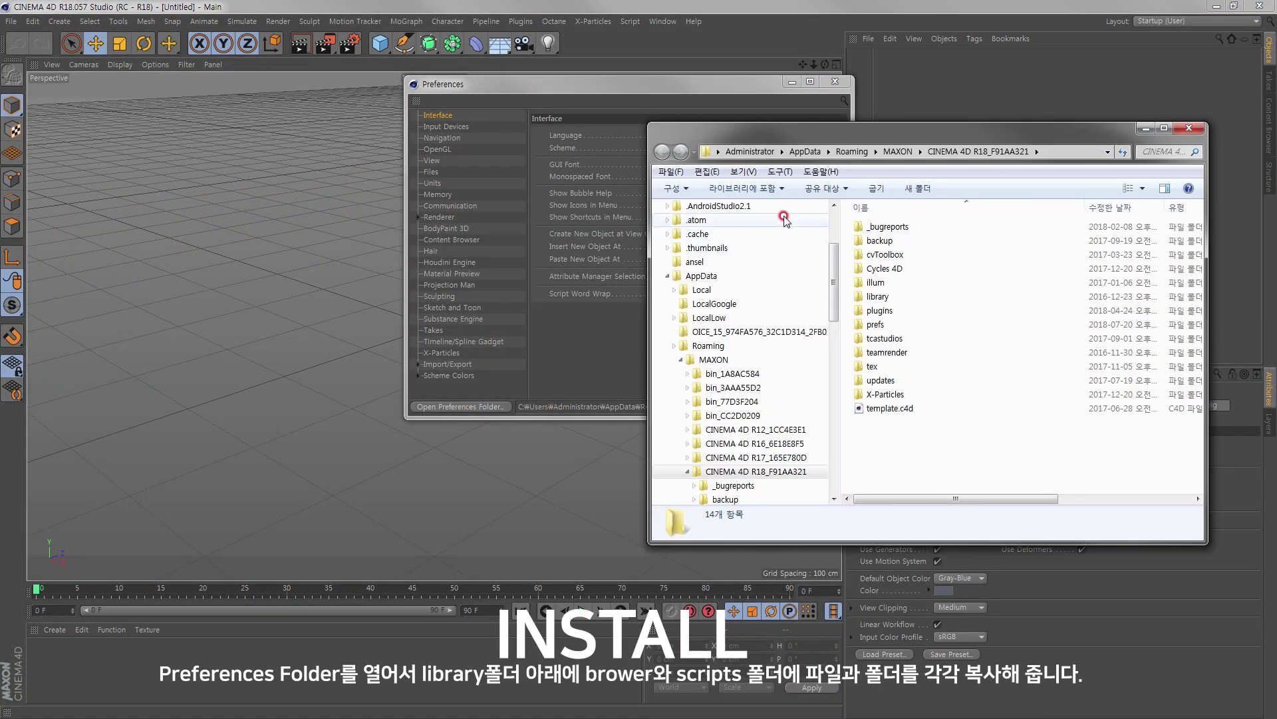
Step: Copy rh character tools_v1.0.lib4d from the download's browser folder into library\browser
{"action": "left_click", "coordinate": [871, 261]}
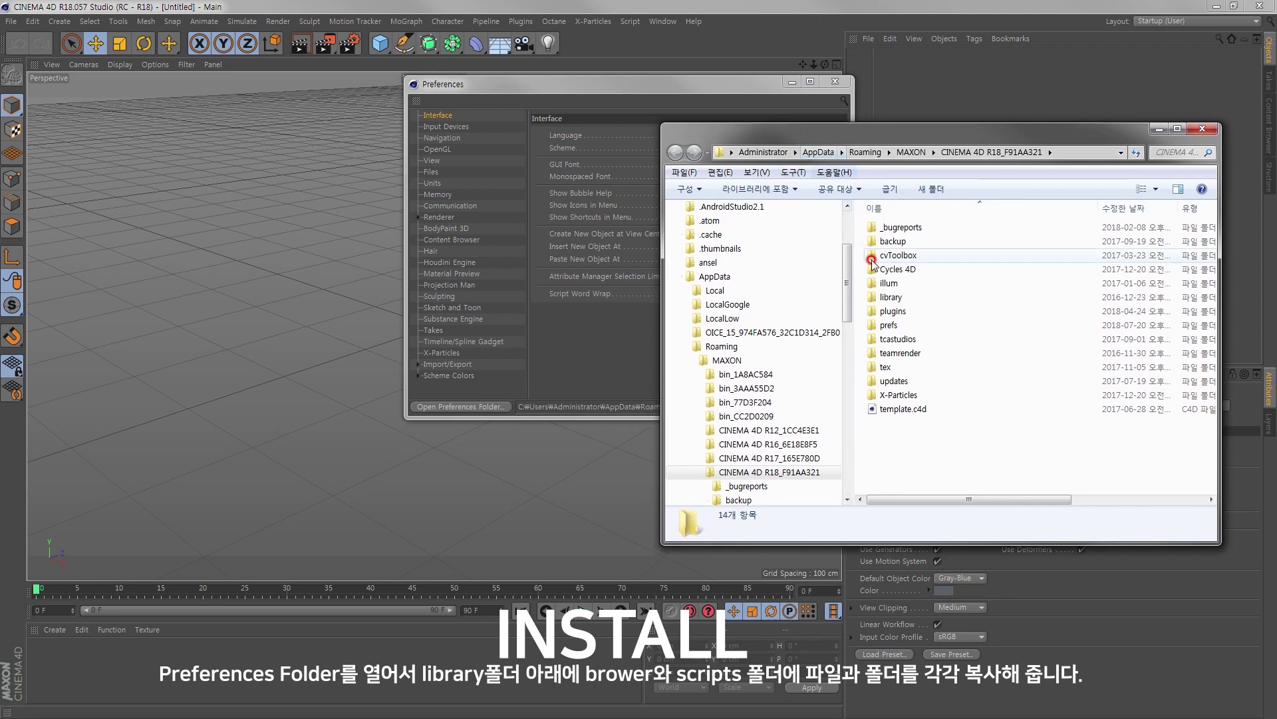
{"action": "double_click", "coordinate": [890, 297]}
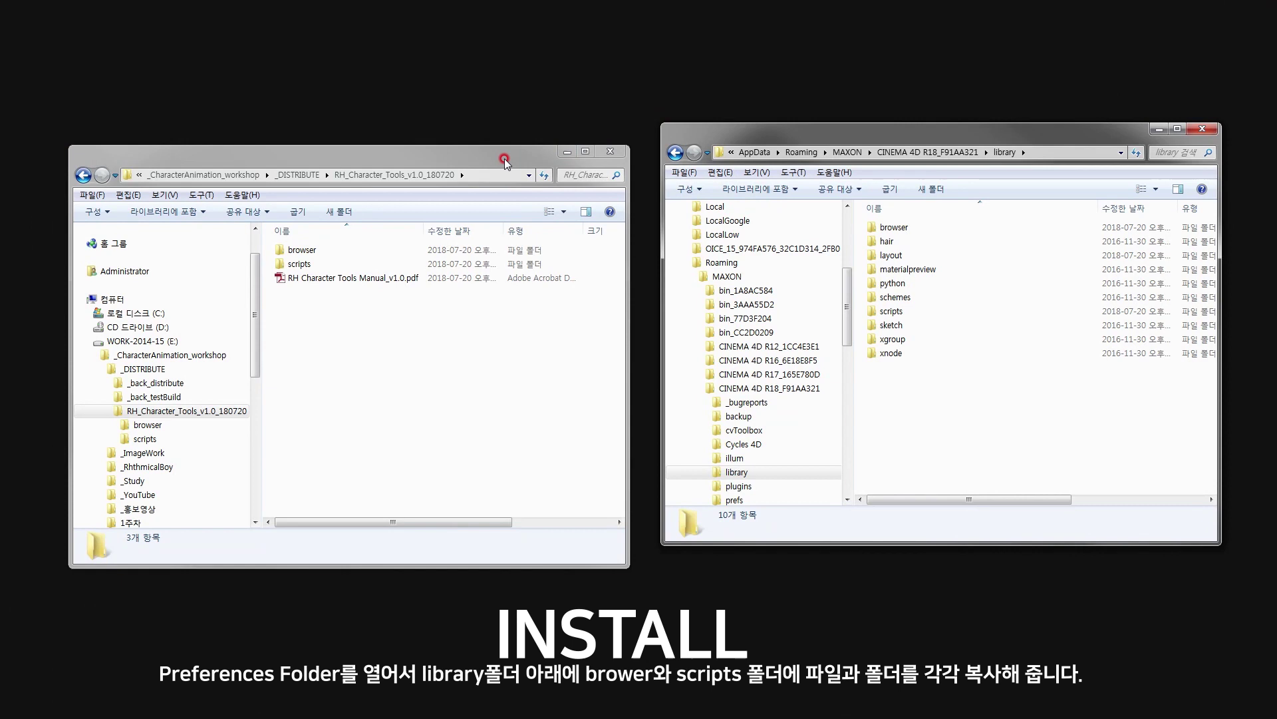
{"action": "left_click_drag", "start_coordinate": [504, 159], "coordinate": [493, 133]}
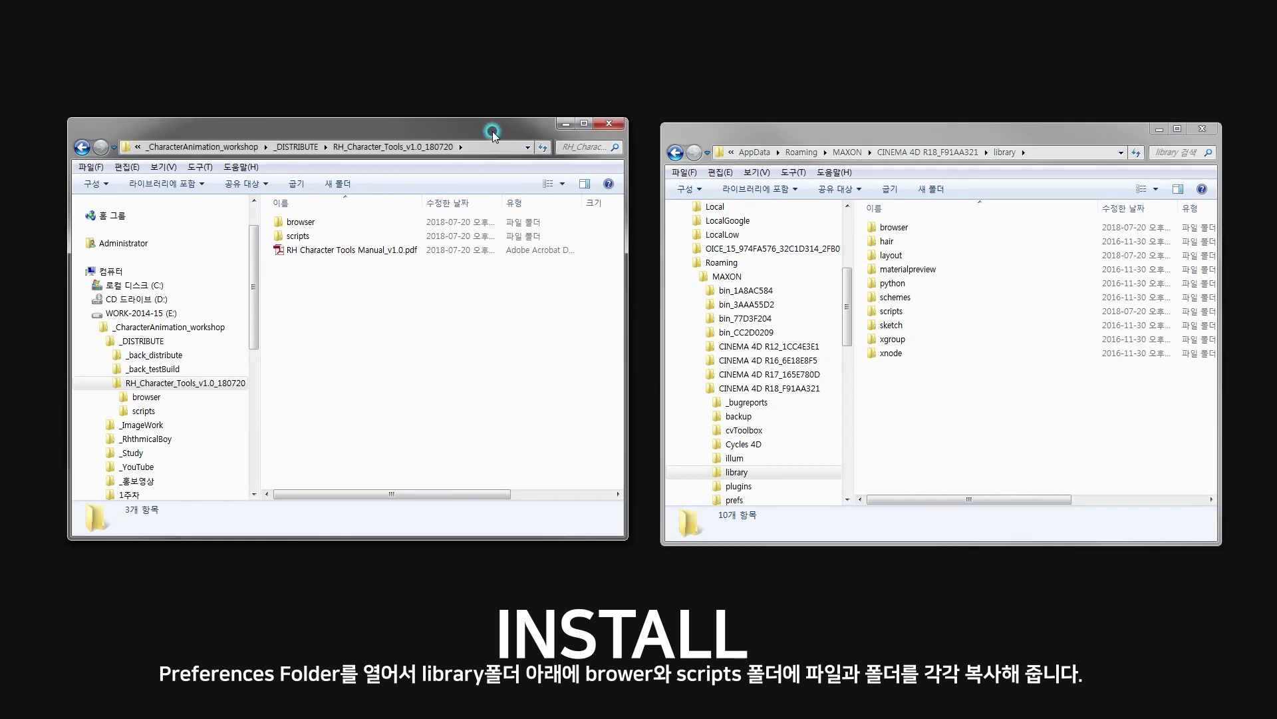
{"action": "double_click", "coordinate": [295, 223]}
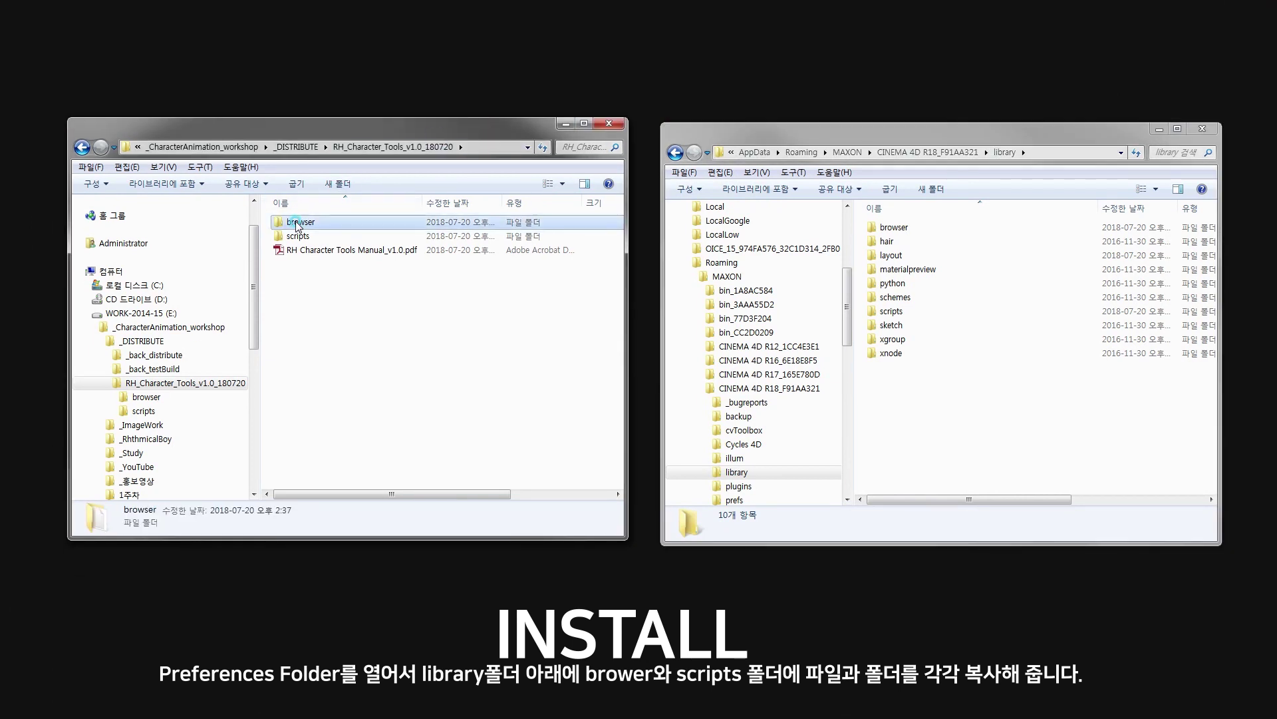
{"action": "double_click", "coordinate": [893, 229]}
{"action": "left_click_drag", "start_coordinate": [351, 228], "coordinate": [934, 378]}
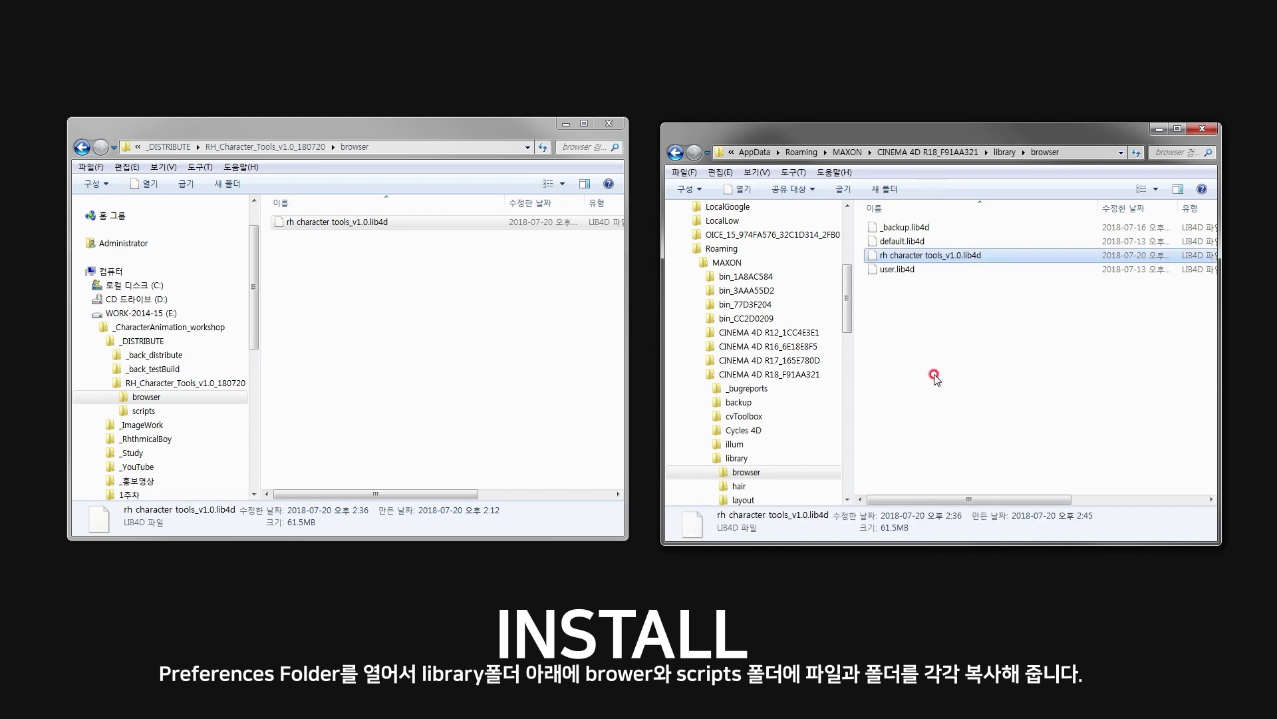
Step: Copy the RH Character Tools v1.0 folder into library\scripts and close both Explorer windows
{"action": "left_click", "coordinate": [675, 152]}
{"action": "left_click", "coordinate": [101, 145]}
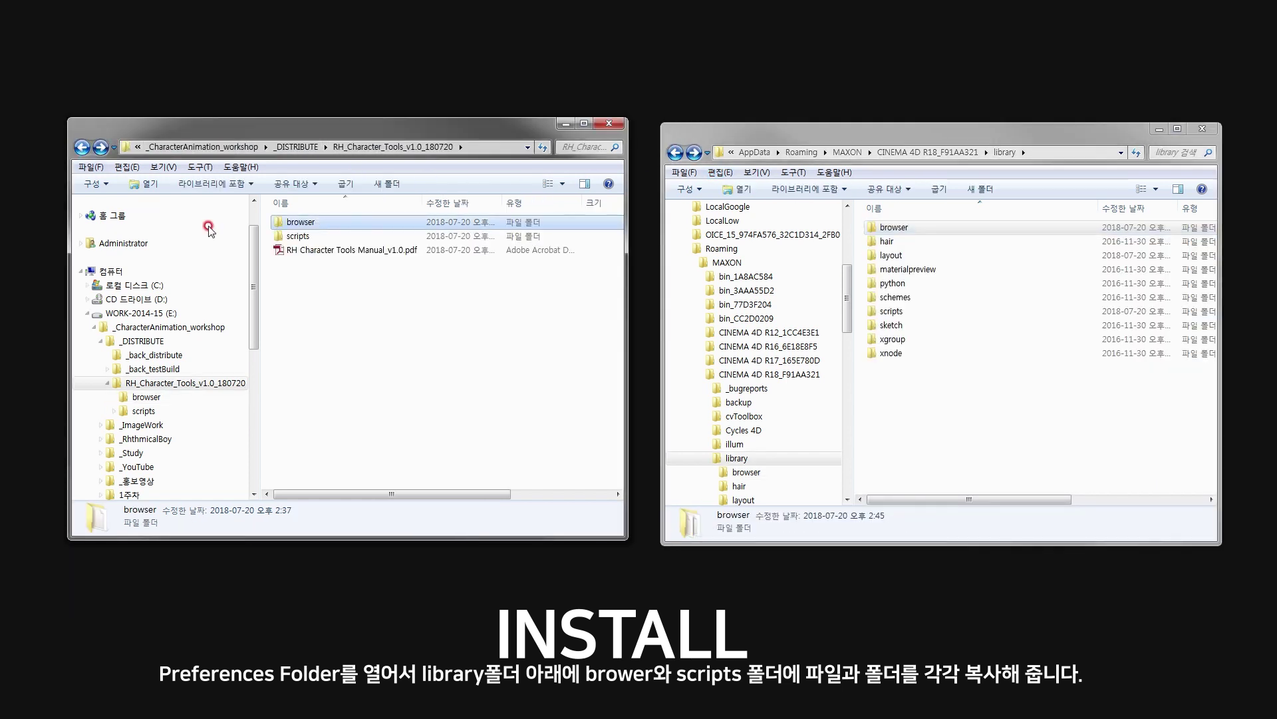
{"action": "double_click", "coordinate": [301, 237]}
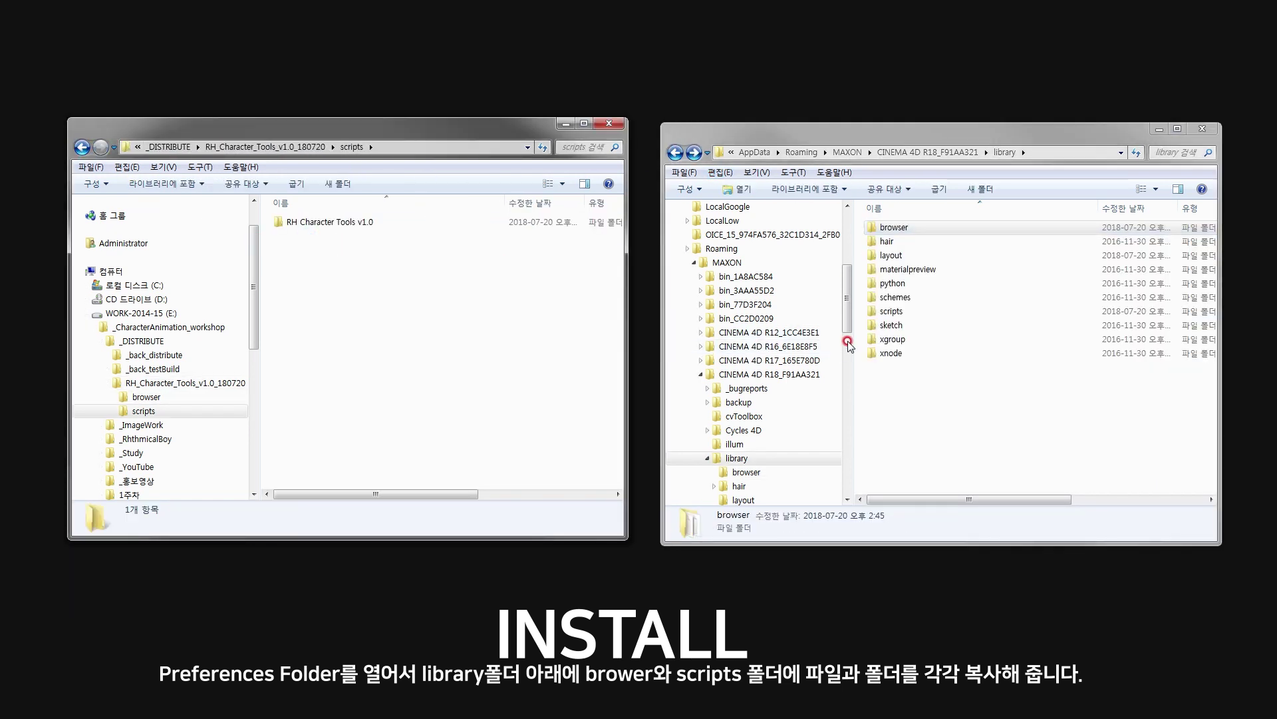
{"action": "double_click", "coordinate": [890, 311]}
{"action": "left_click_drag", "start_coordinate": [334, 225], "coordinate": [943, 353]}
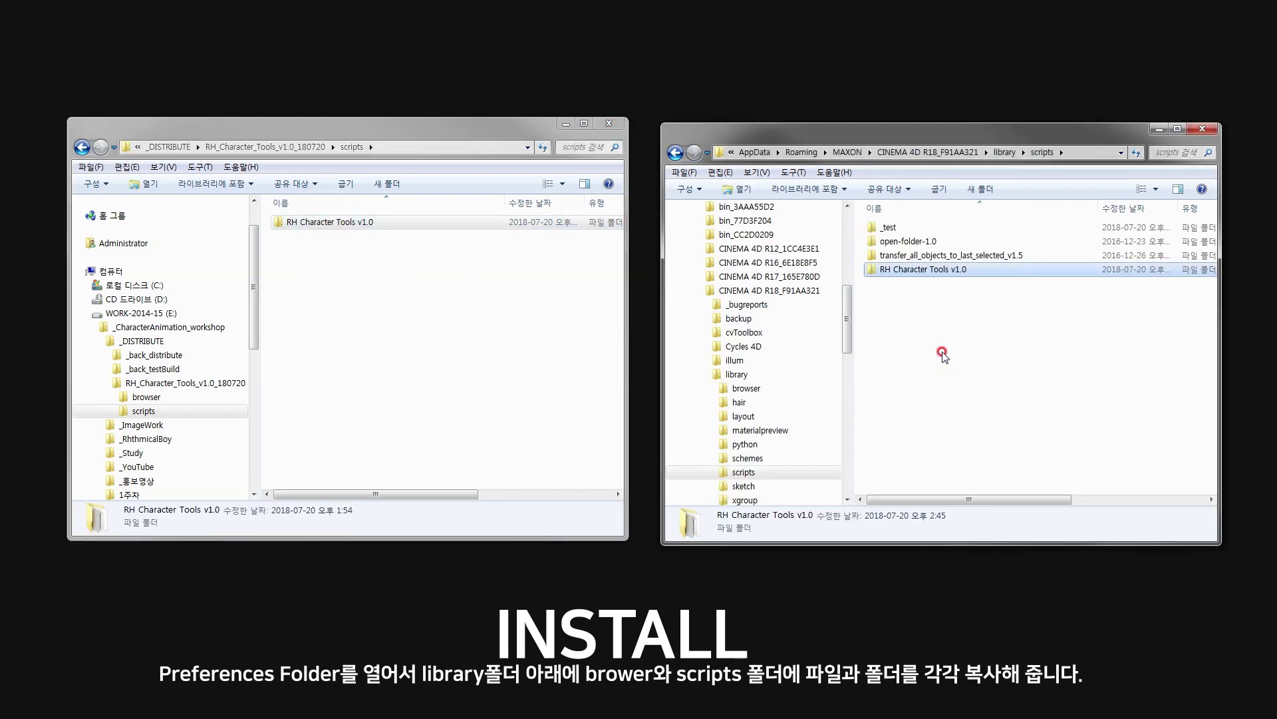
{"action": "left_click", "coordinate": [503, 321]}
{"action": "left_click", "coordinate": [607, 124]}
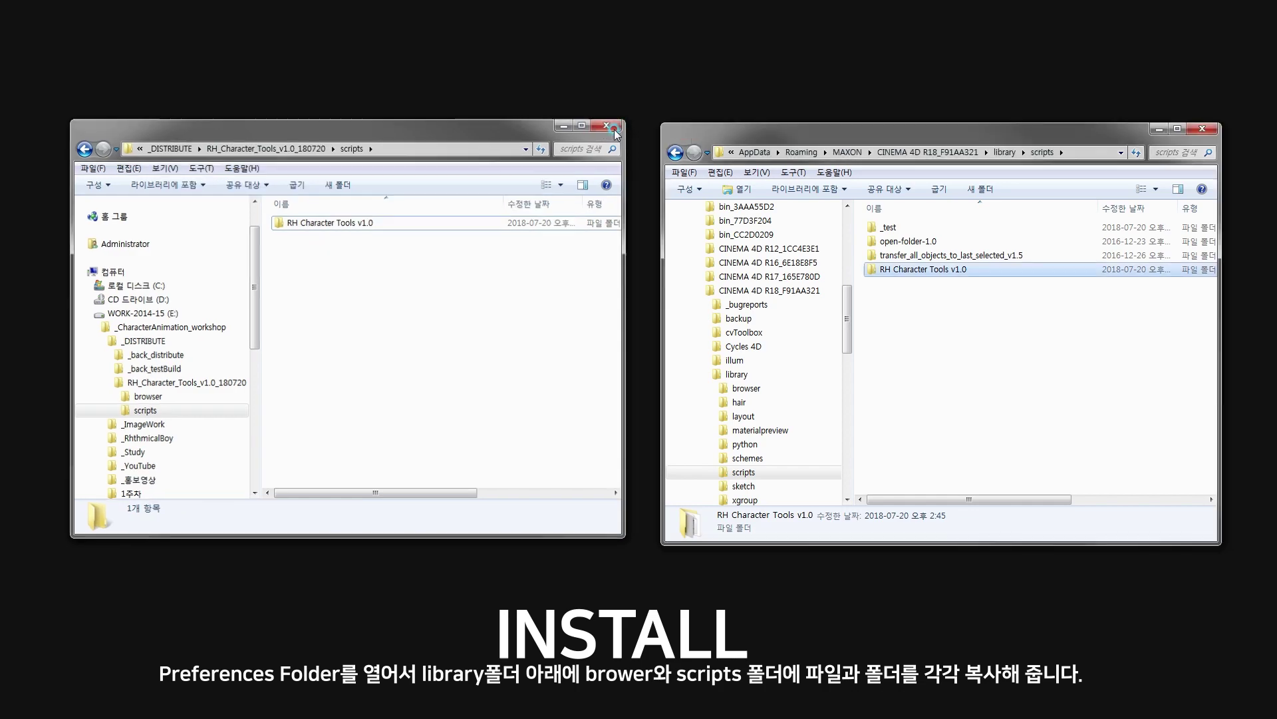
{"action": "left_click", "coordinate": [1200, 128]}
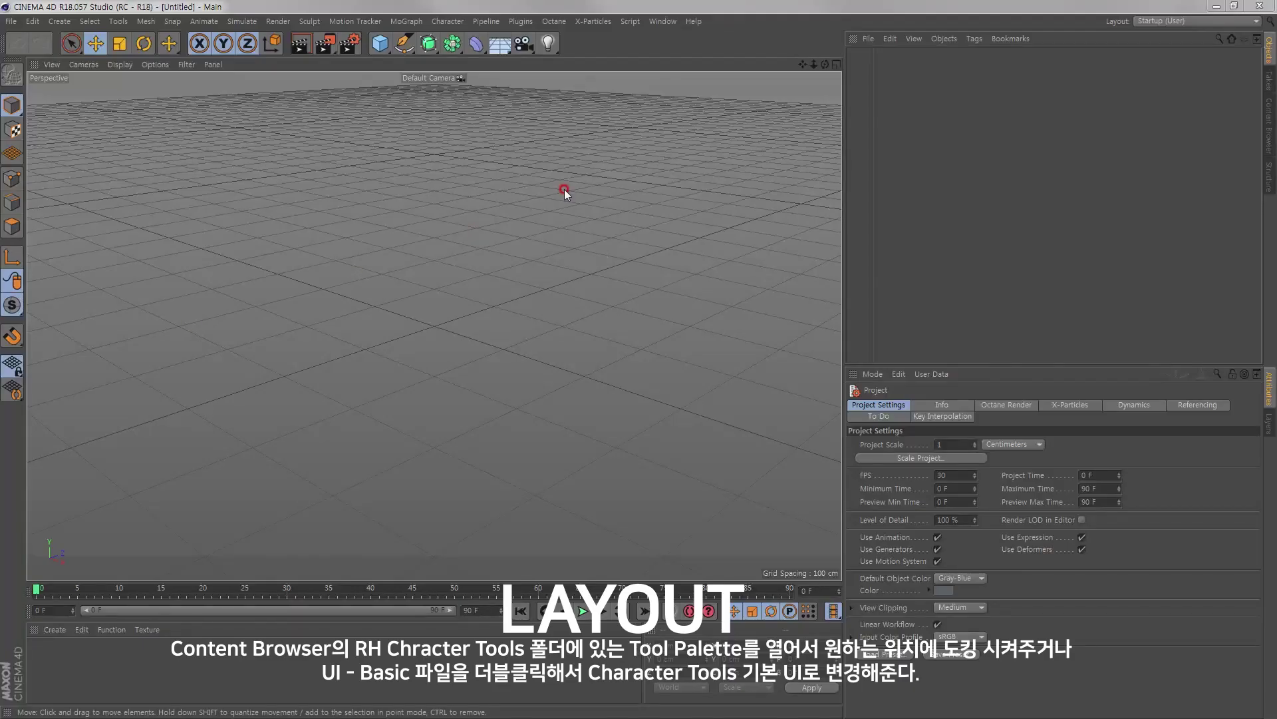
Step: In the Content Browser's RH Character Tools, pull out the Tool Palette as a one-column floating window
{"action": "left_click", "coordinate": [660, 30]}
{"action": "left_click", "coordinate": [674, 91]}
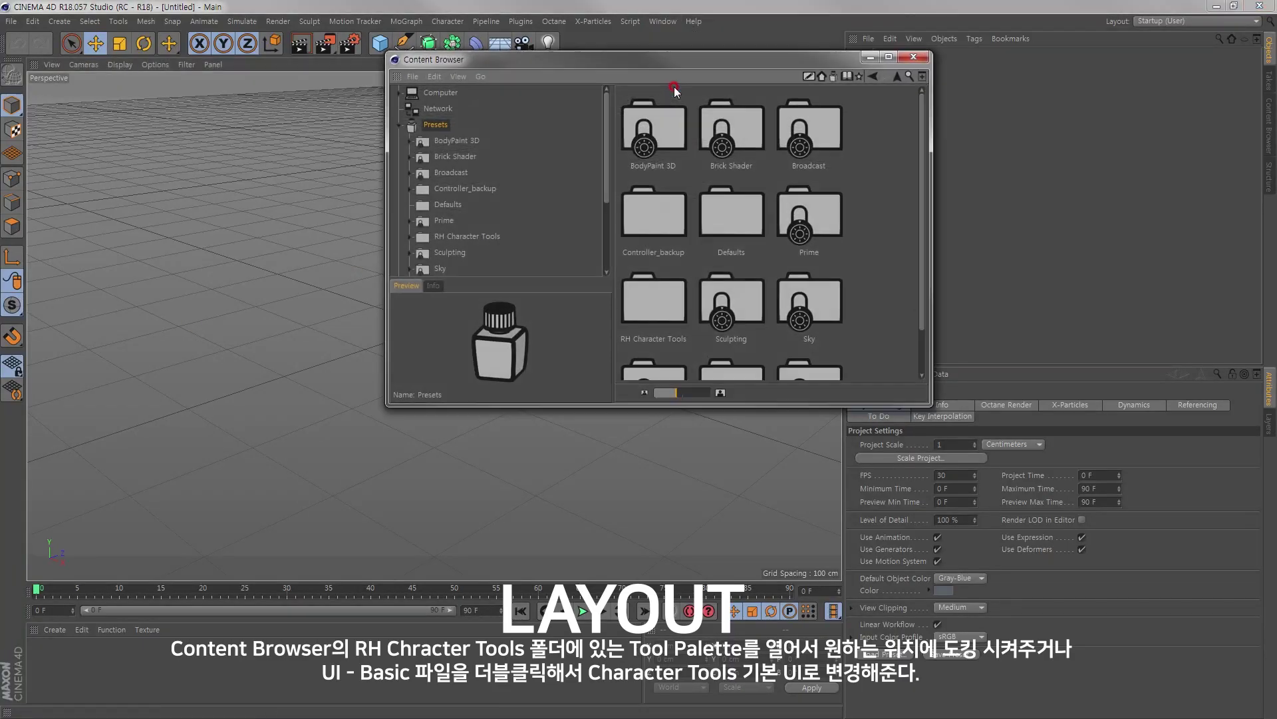
{"action": "left_click_drag", "start_coordinate": [652, 63], "coordinate": [637, 89]}
{"action": "left_click", "coordinate": [453, 261]}
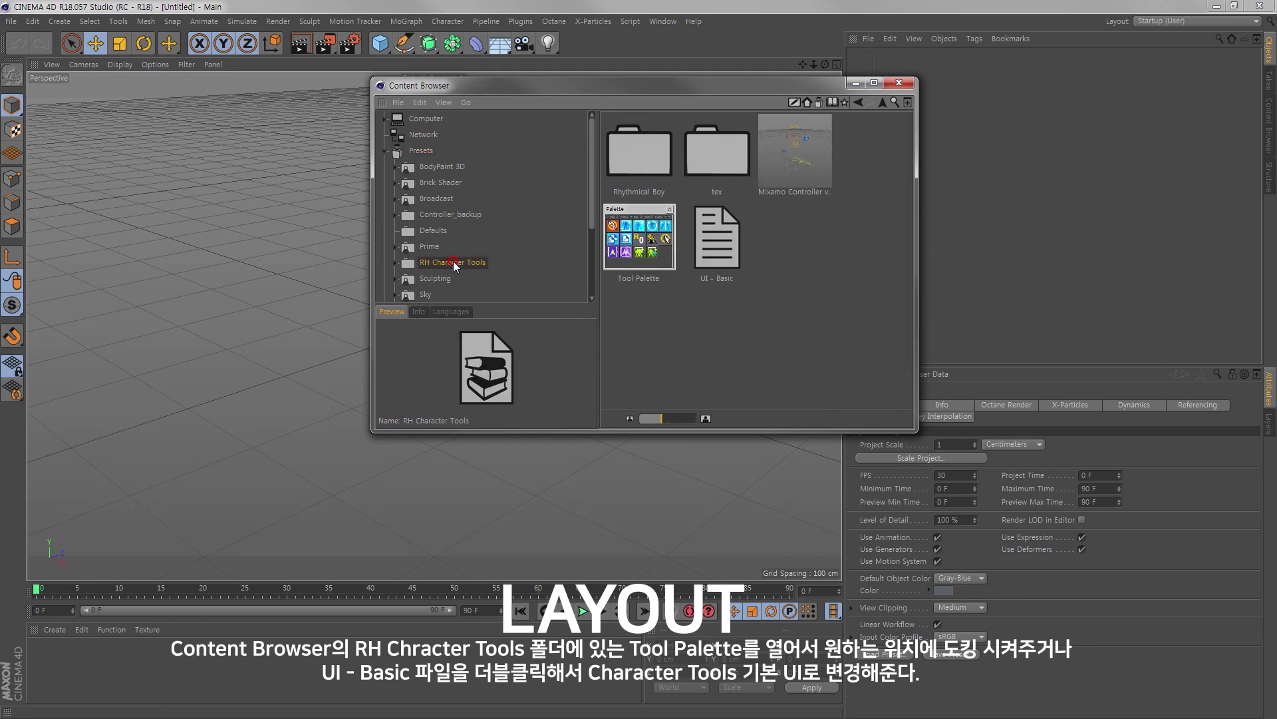
{"action": "left_click", "coordinate": [642, 249]}
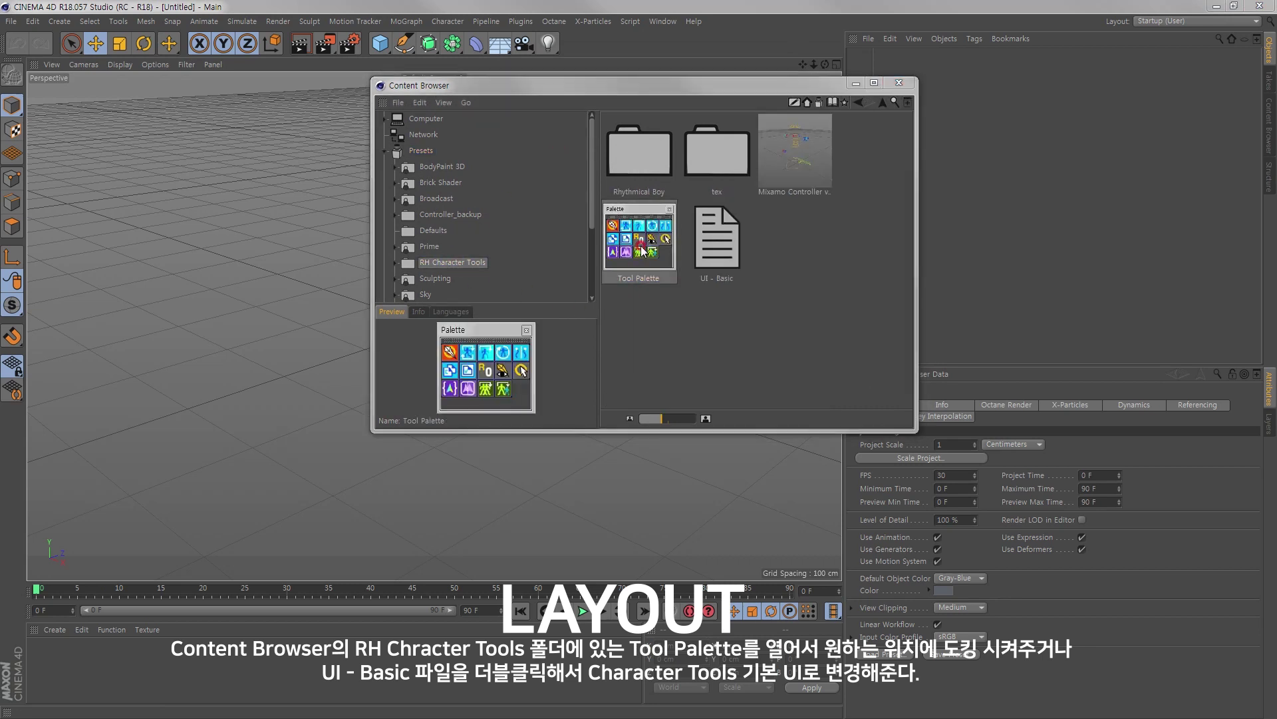
{"action": "left_click_drag", "start_coordinate": [639, 239], "coordinate": [130, 150]}
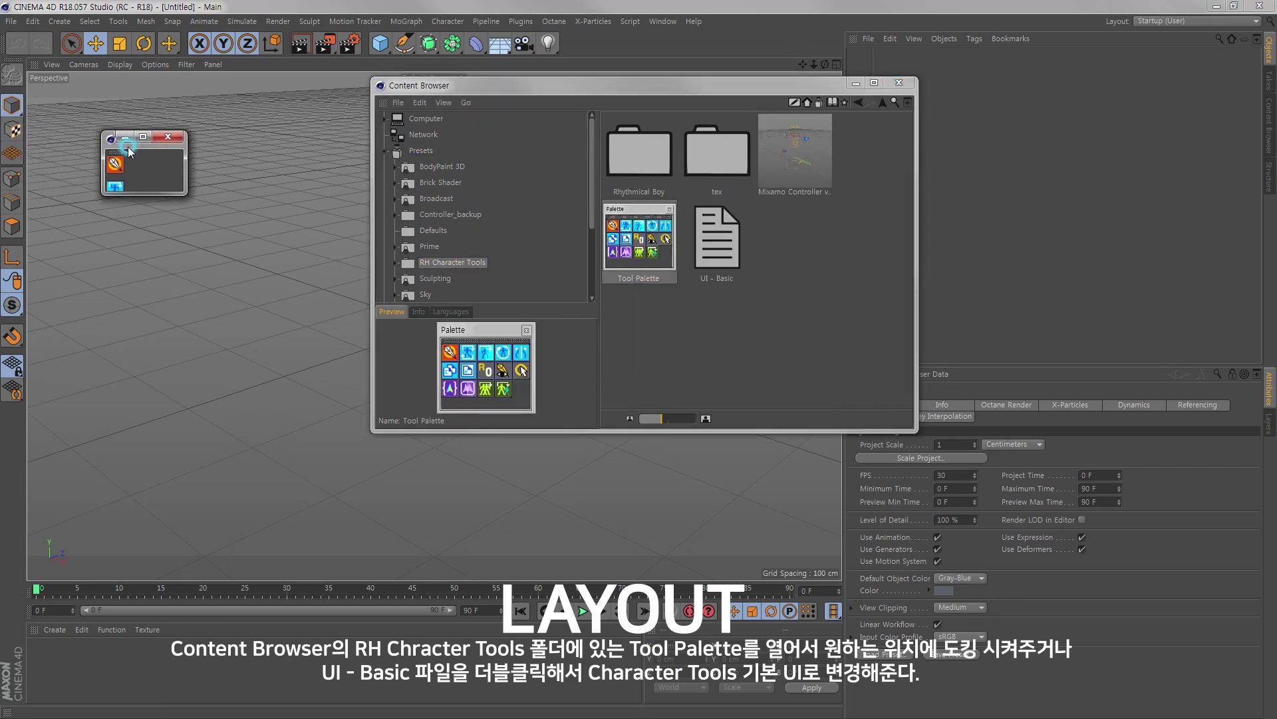
{"action": "left_click_drag", "start_coordinate": [166, 193], "coordinate": [156, 440]}
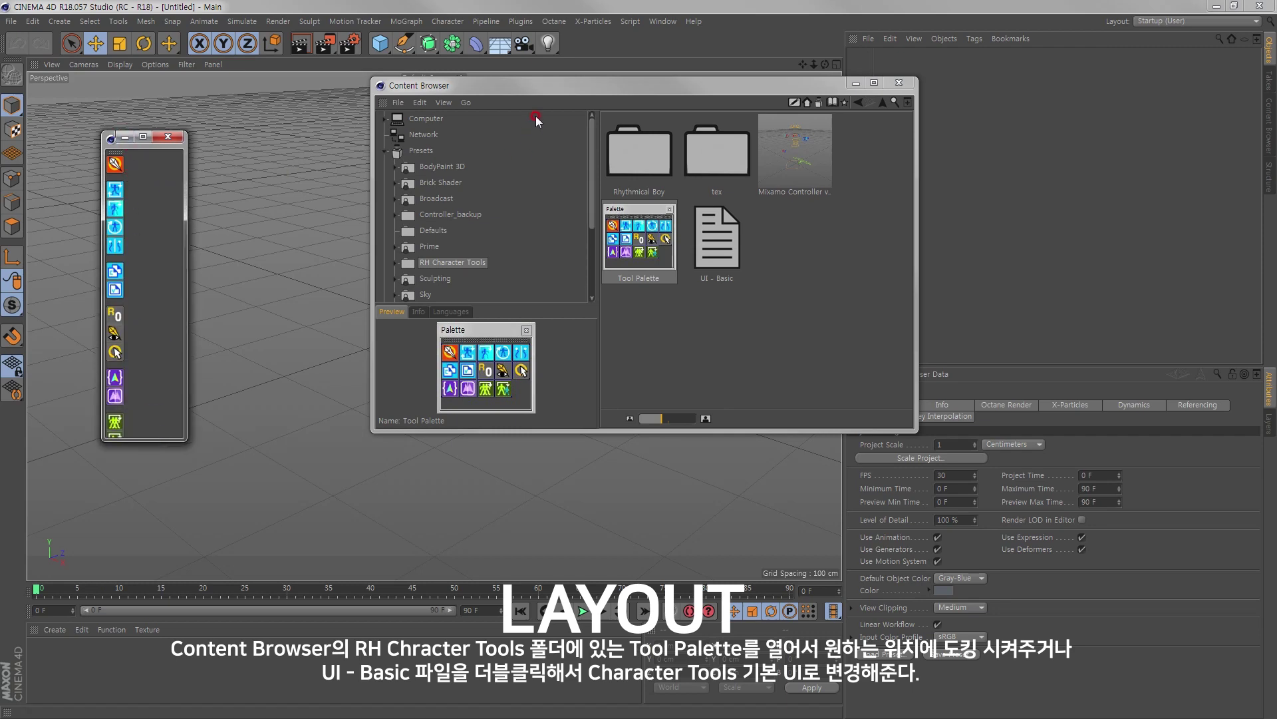
Step: Dock the Tool Palette along the viewport's right edge and apply the UI - Basic layout
{"action": "left_click_drag", "start_coordinate": [534, 87], "coordinate": [359, 241]}
{"action": "left_click_drag", "start_coordinate": [108, 148], "coordinate": [129, 157]}
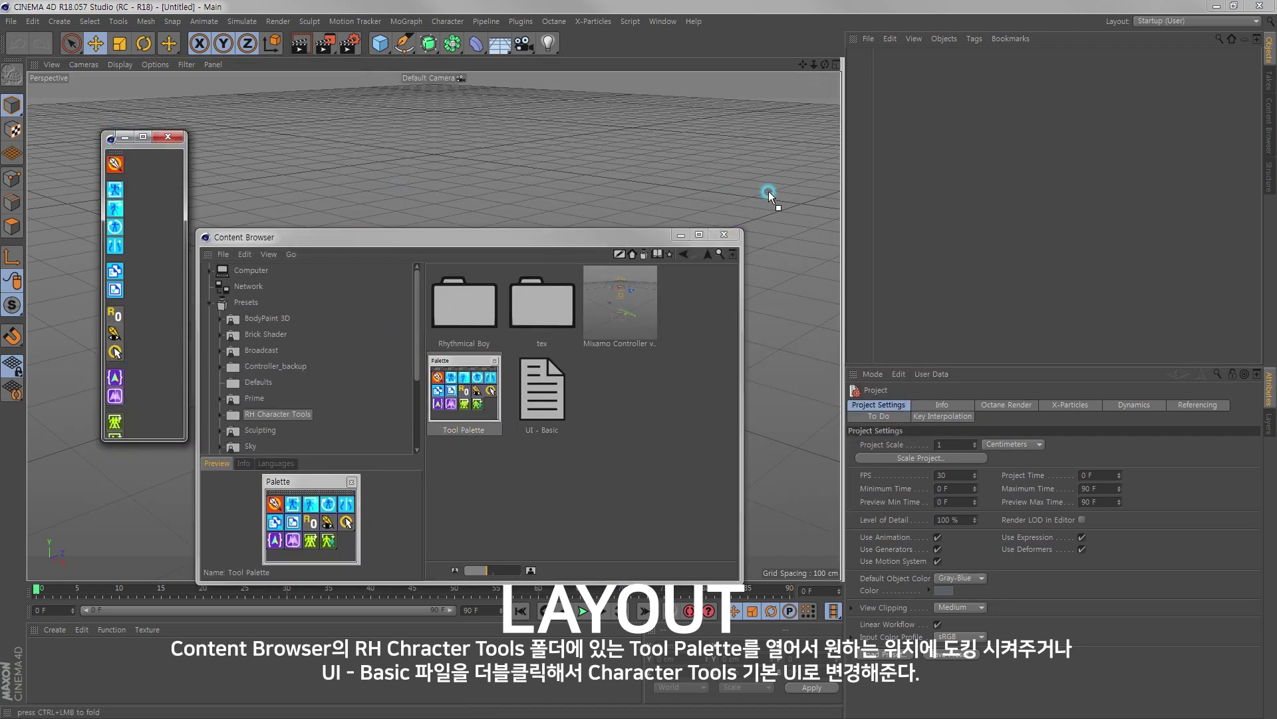
{"action": "left_click_drag", "start_coordinate": [769, 194], "coordinate": [772, 201]}
{"action": "left_click_drag", "start_coordinate": [665, 237], "coordinate": [664, 151]}
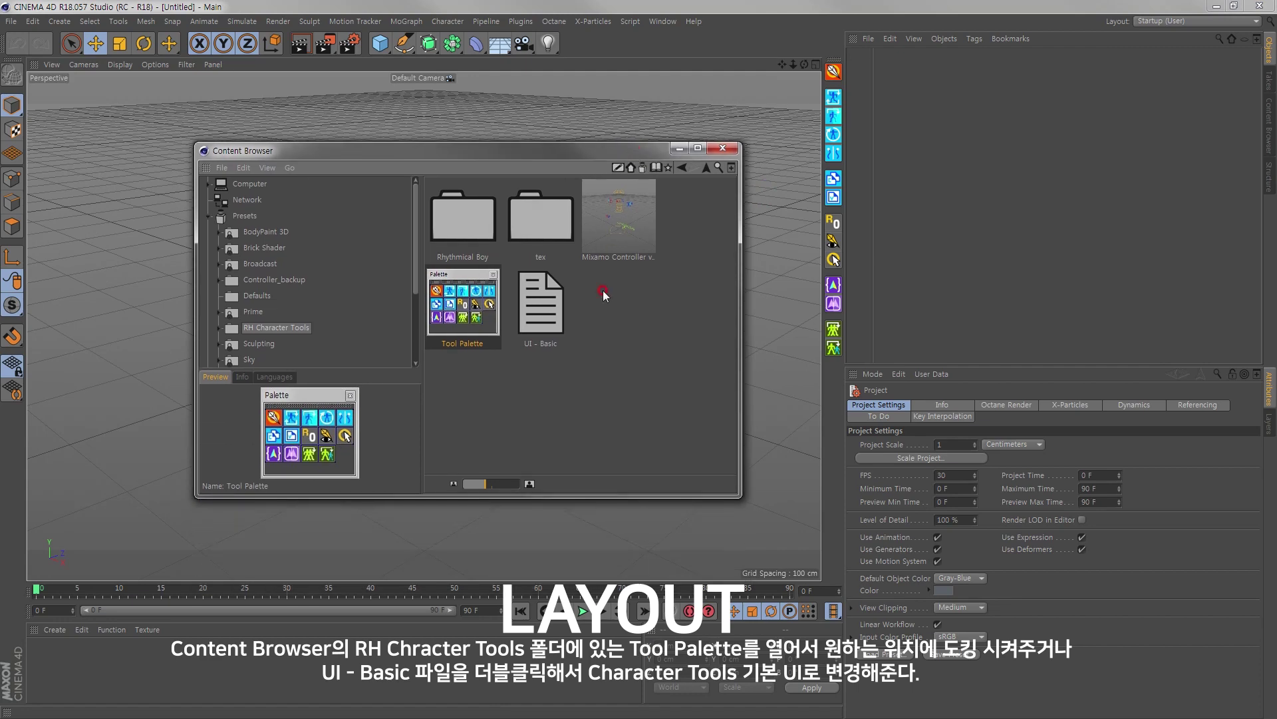
{"action": "double_click", "coordinate": [539, 318]}
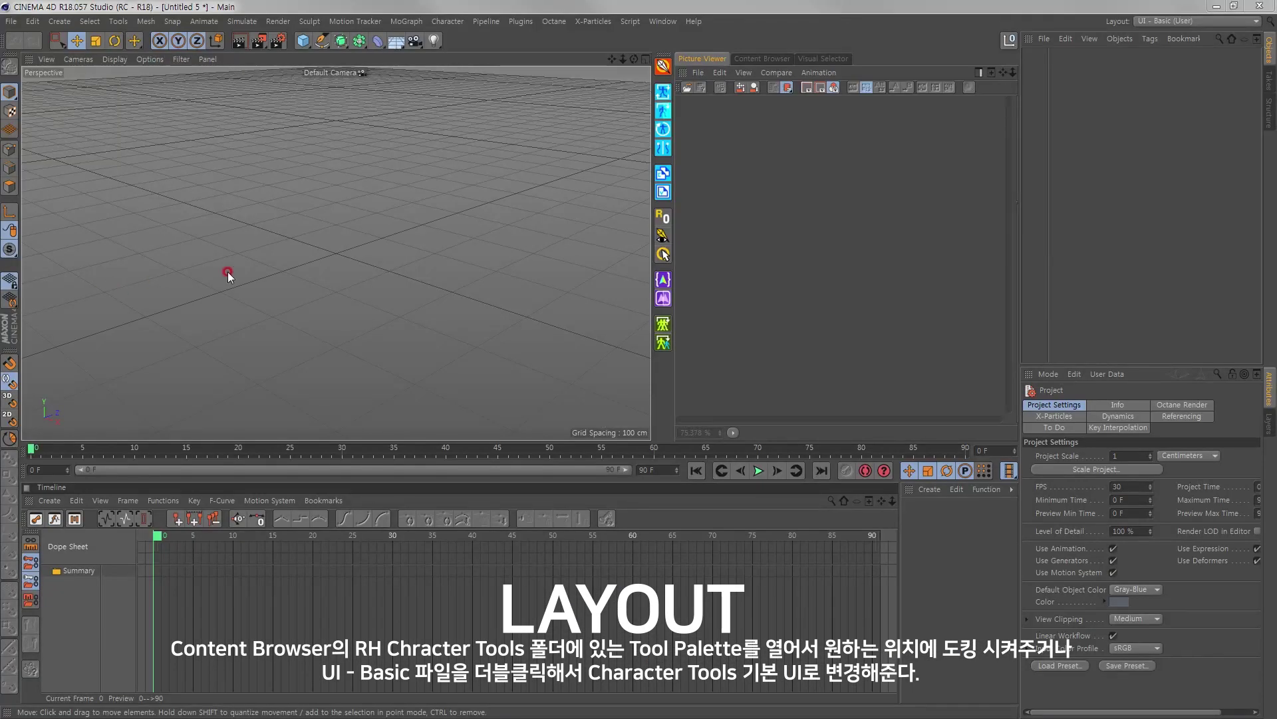
Step: Open Rhythmical Boy.c4d from RH Character Tools > Rhythmical Boy in the Content Browser
{"action": "left_click", "coordinate": [762, 60]}
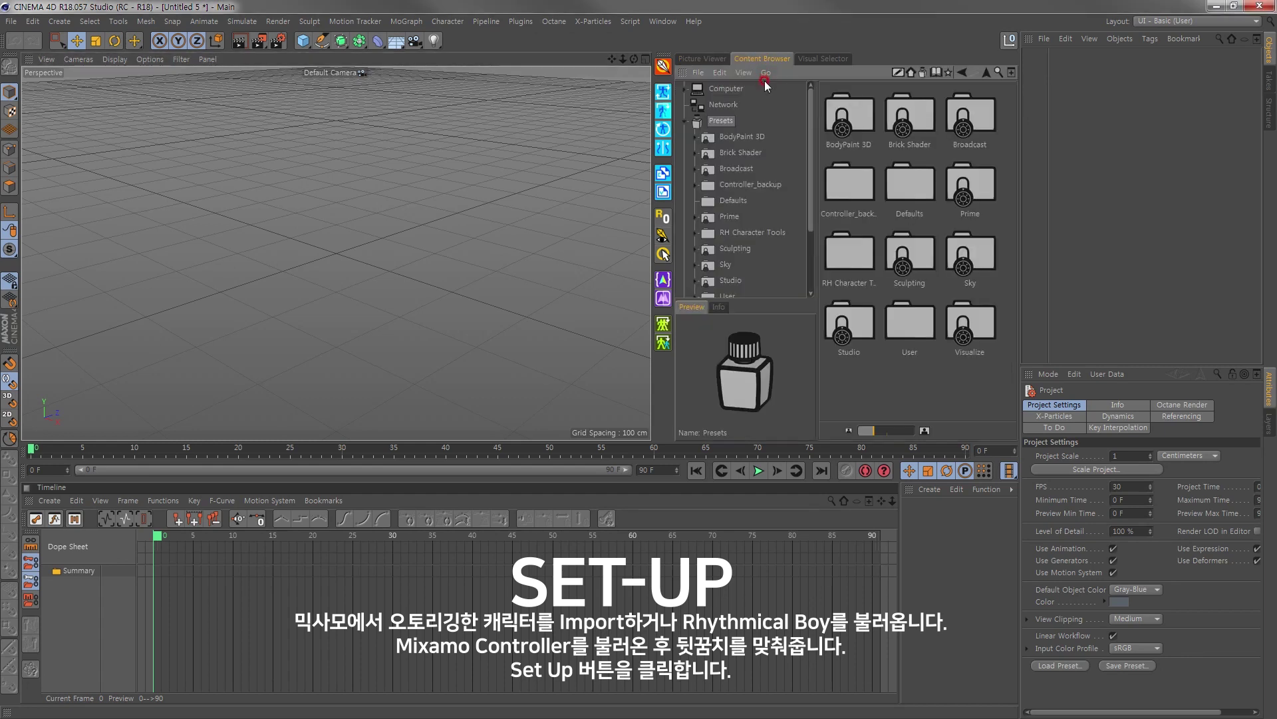
{"action": "left_click", "coordinate": [749, 233]}
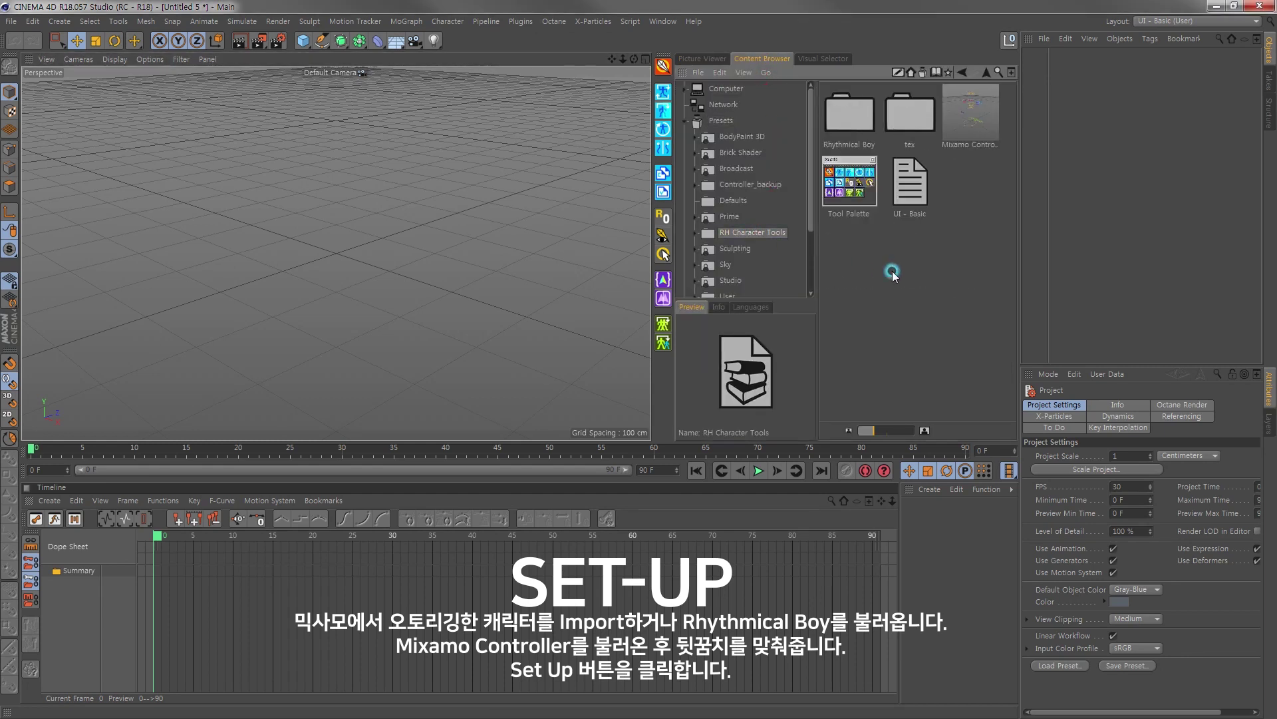
{"action": "double_click", "coordinate": [857, 122]}
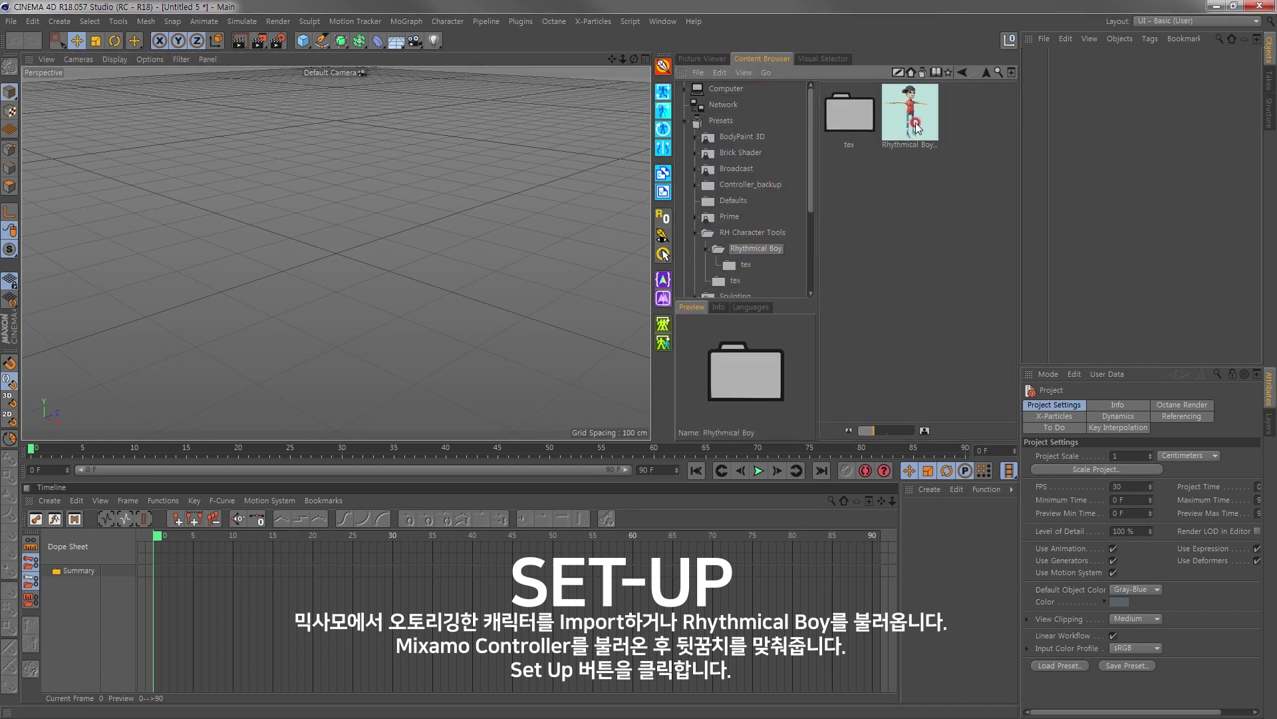
{"action": "double_click", "coordinate": [916, 126]}
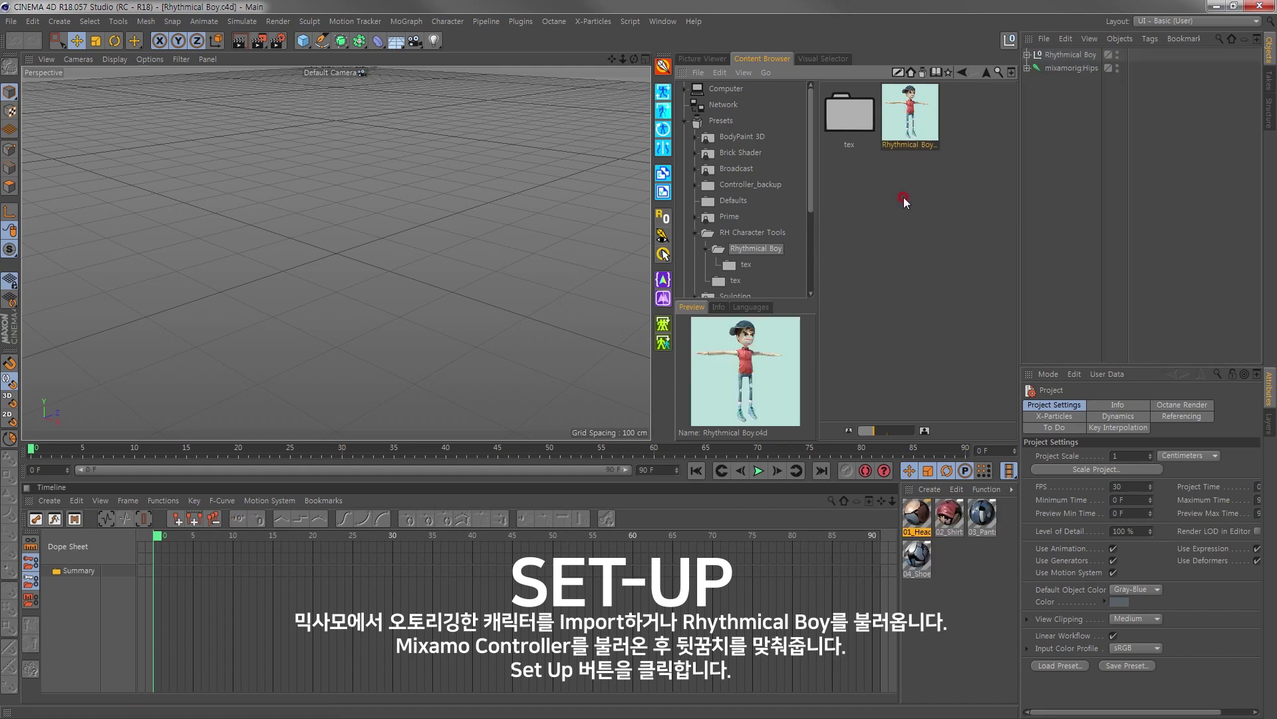
{"action": "left_click", "coordinate": [764, 232]}
Step: Dolly the camera in on the character and select the Mixamo Controller preset
{"action": "left_click", "coordinate": [541, 258]}
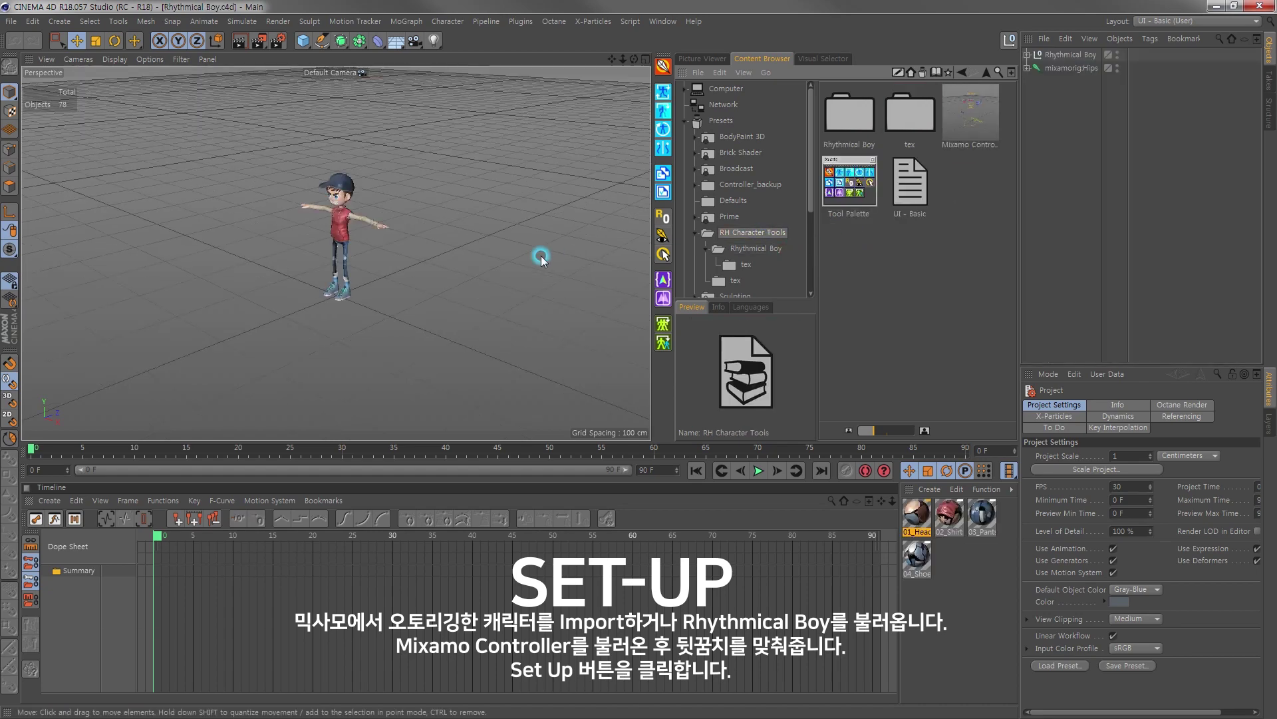
{"action": "right_click_drag", "start_coordinate": [344, 244], "coordinate": [494, 257], "text": "alt"}
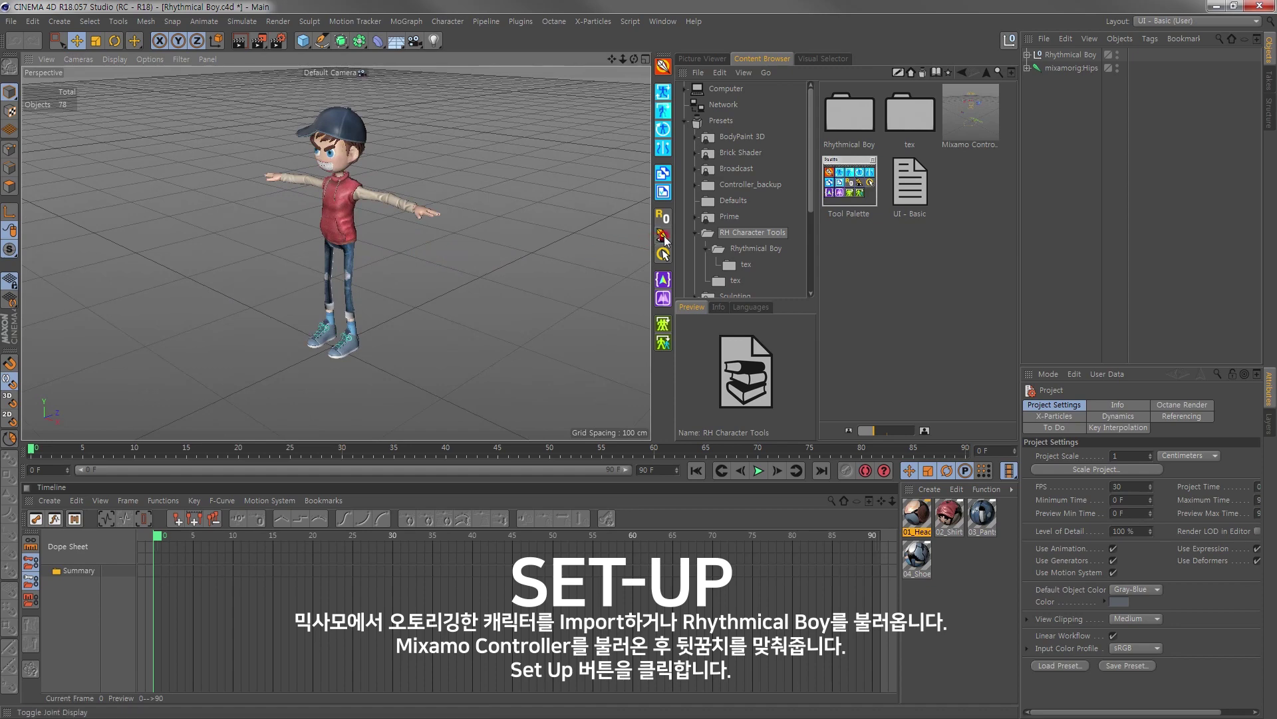
{"action": "right_click_drag", "start_coordinate": [368, 234], "coordinate": [362, 195], "text": "alt"}
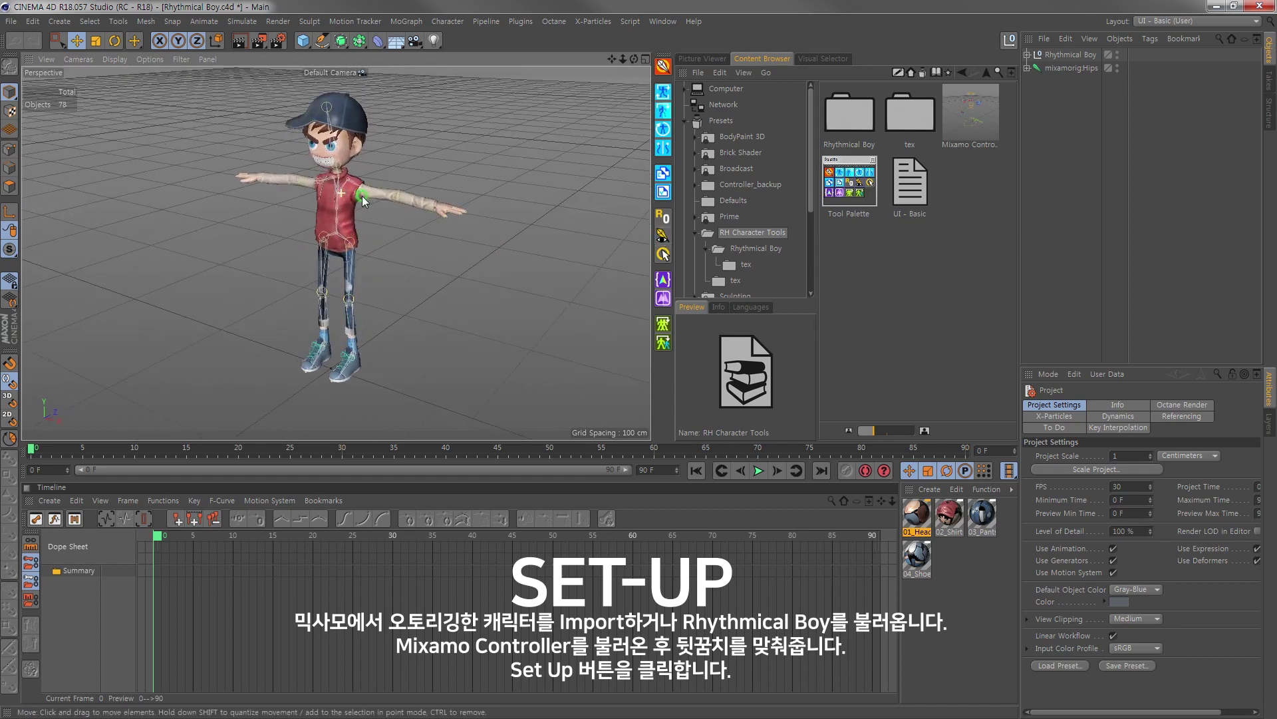
{"action": "left_click", "coordinate": [1028, 68]}
{"action": "left_click", "coordinate": [1028, 54]}
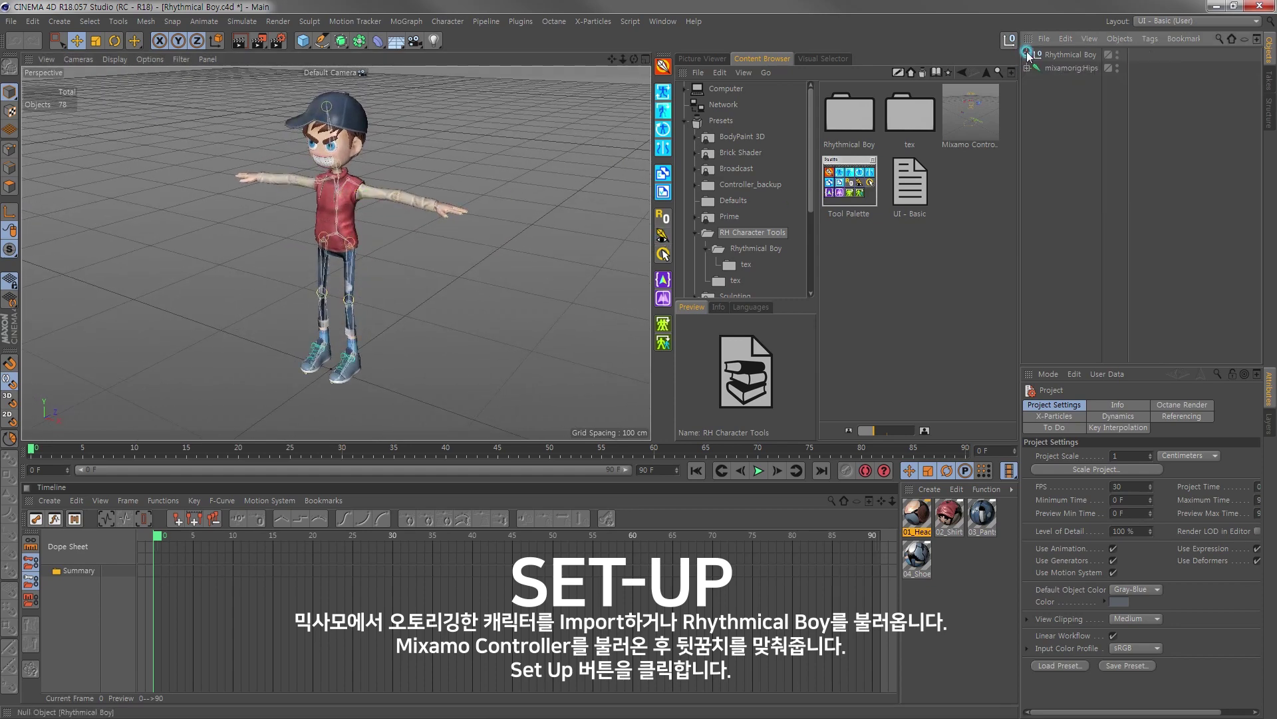
{"action": "left_click", "coordinate": [966, 131]}
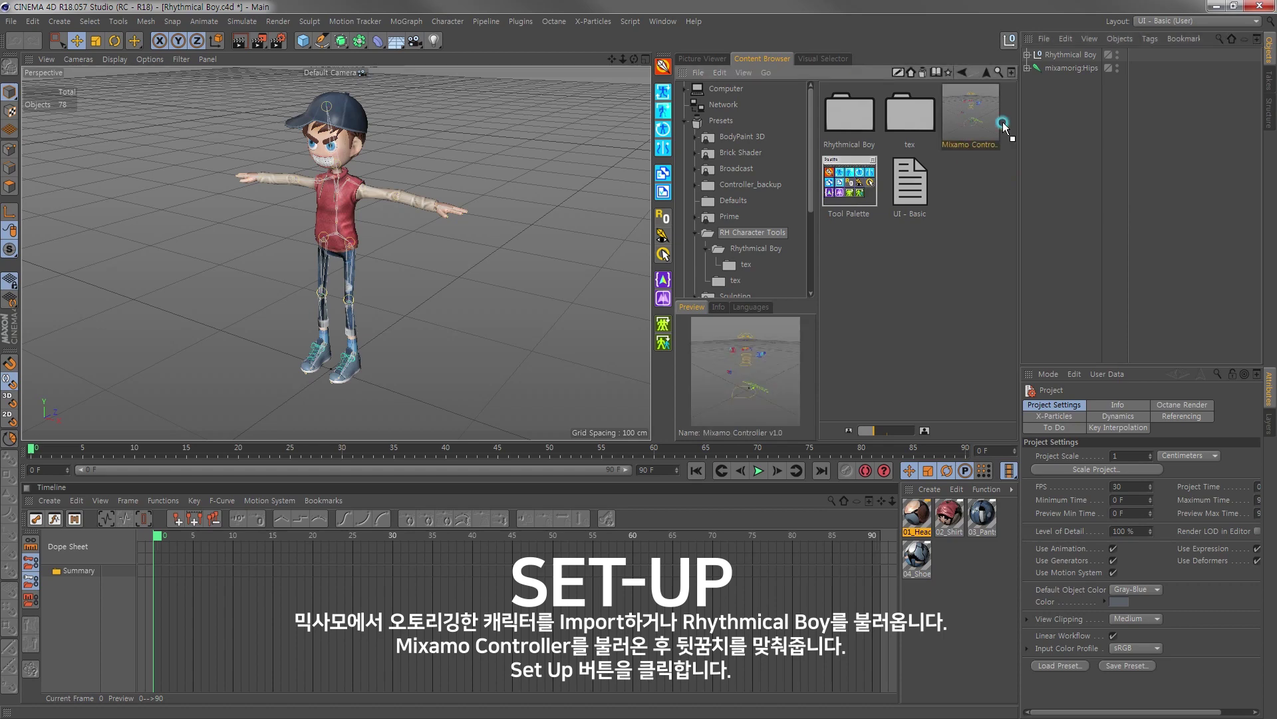
Step: Zoom to the feet and line the HeelL marker up with the character's left heel
{"action": "scroll", "coordinate": [407, 189], "scroll_direction": "up", "scroll_amount": 2}
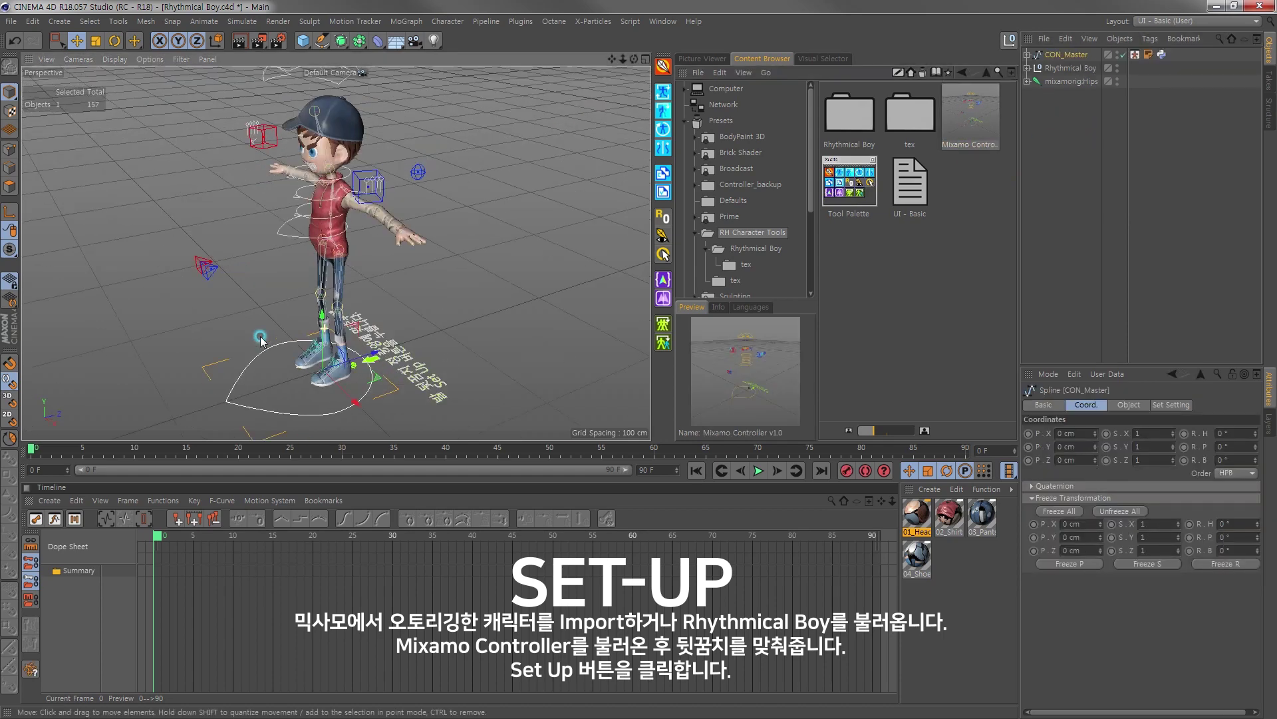
{"action": "left_click_drag", "start_coordinate": [408, 189], "coordinate": [351, 298], "text": "alt"}
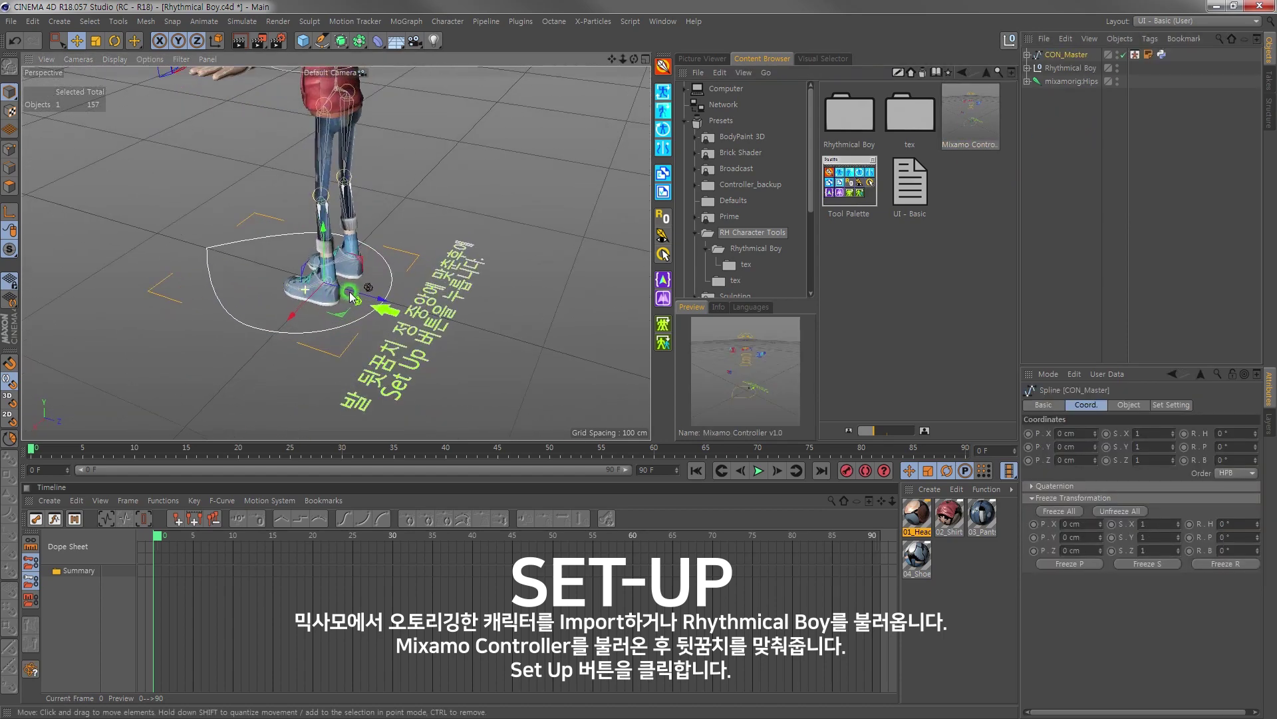
{"action": "scroll", "coordinate": [392, 297], "scroll_direction": "up", "scroll_amount": 2}
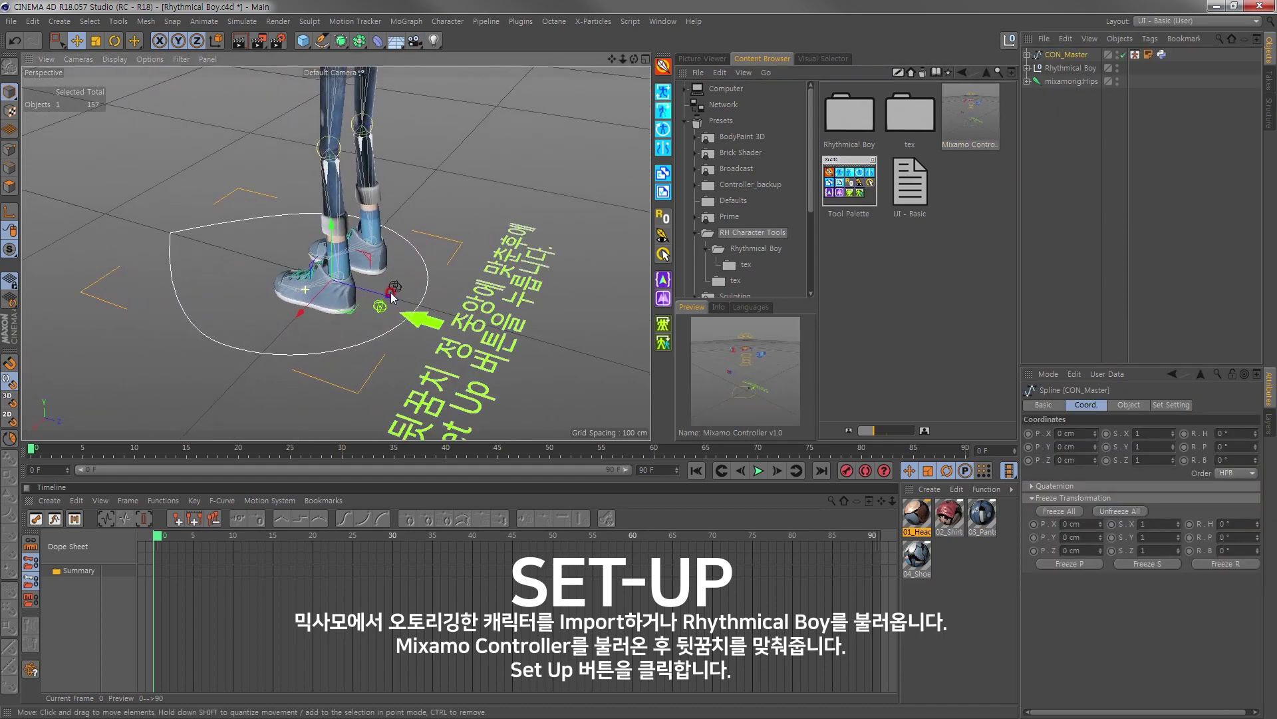
{"action": "left_click", "coordinate": [381, 308]}
{"action": "scroll", "coordinate": [381, 308], "scroll_direction": "up", "scroll_amount": 2}
{"action": "scroll", "coordinate": [346, 303], "scroll_direction": "up", "scroll_amount": 2}
{"action": "scroll", "coordinate": [304, 297], "scroll_direction": "up", "scroll_amount": 2}
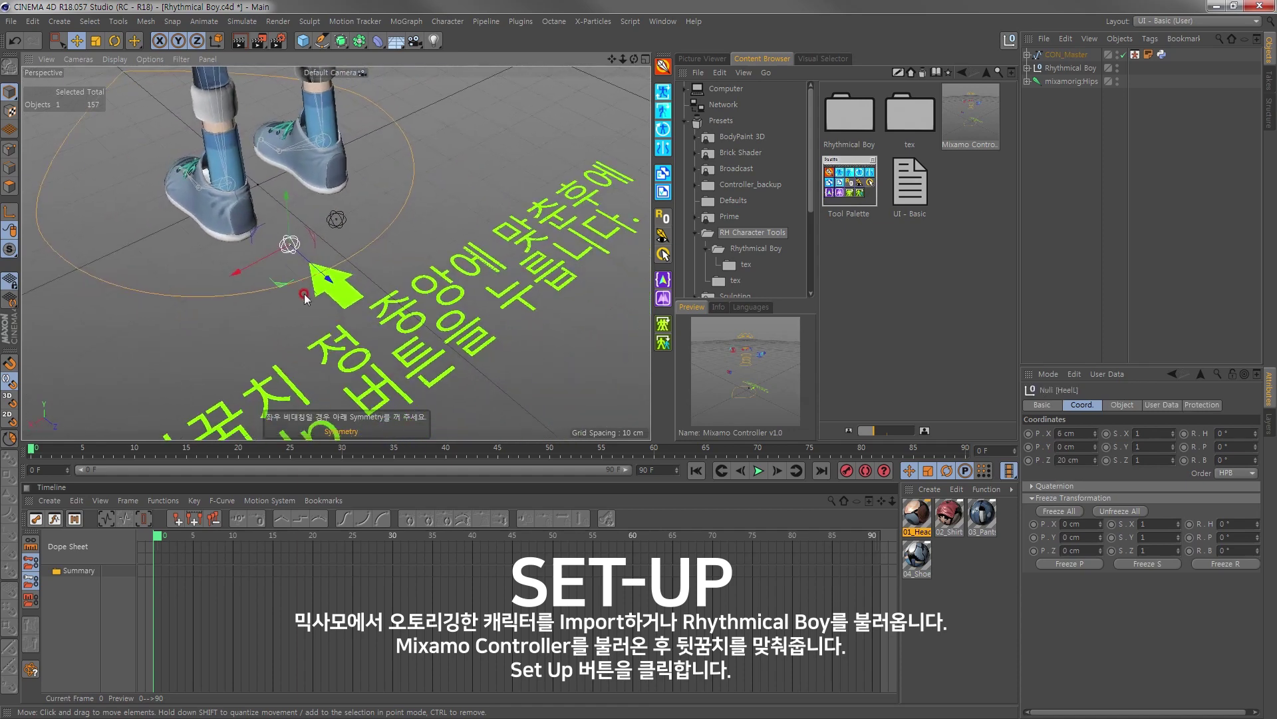
{"action": "scroll", "coordinate": [235, 285], "scroll_direction": "up", "scroll_amount": 2}
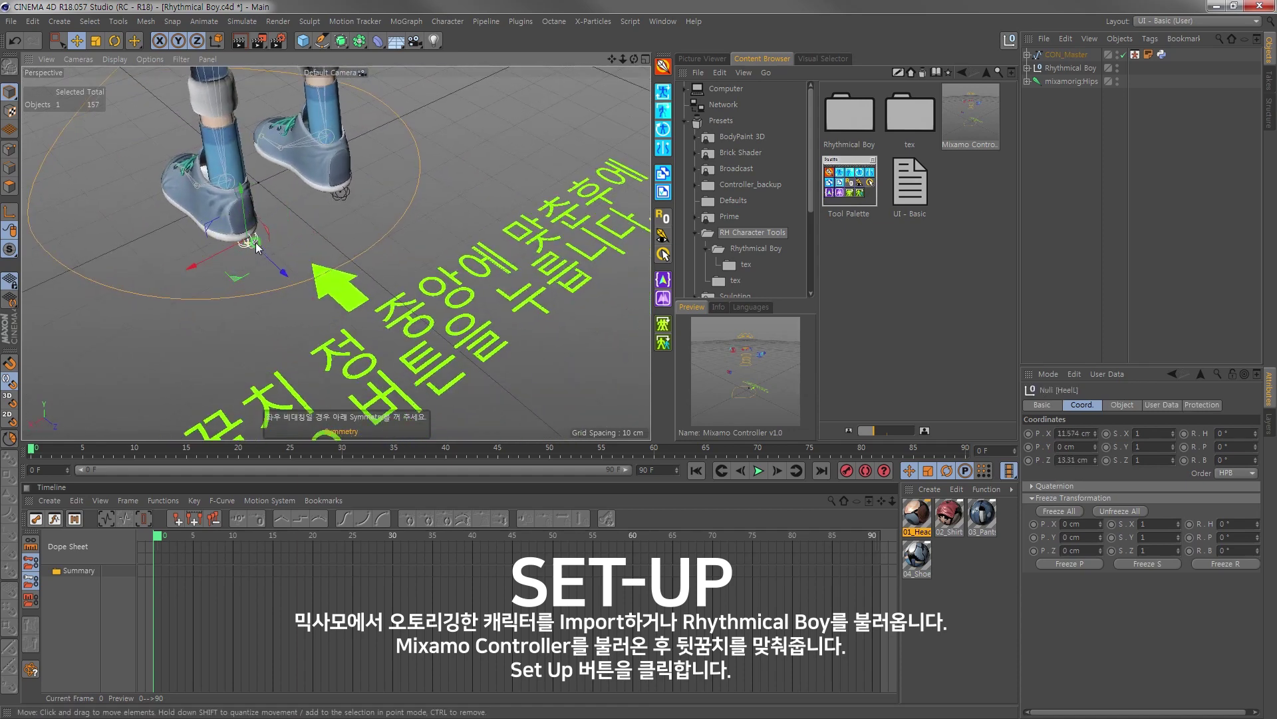
{"action": "scroll", "coordinate": [318, 250], "scroll_direction": "up", "scroll_amount": 2}
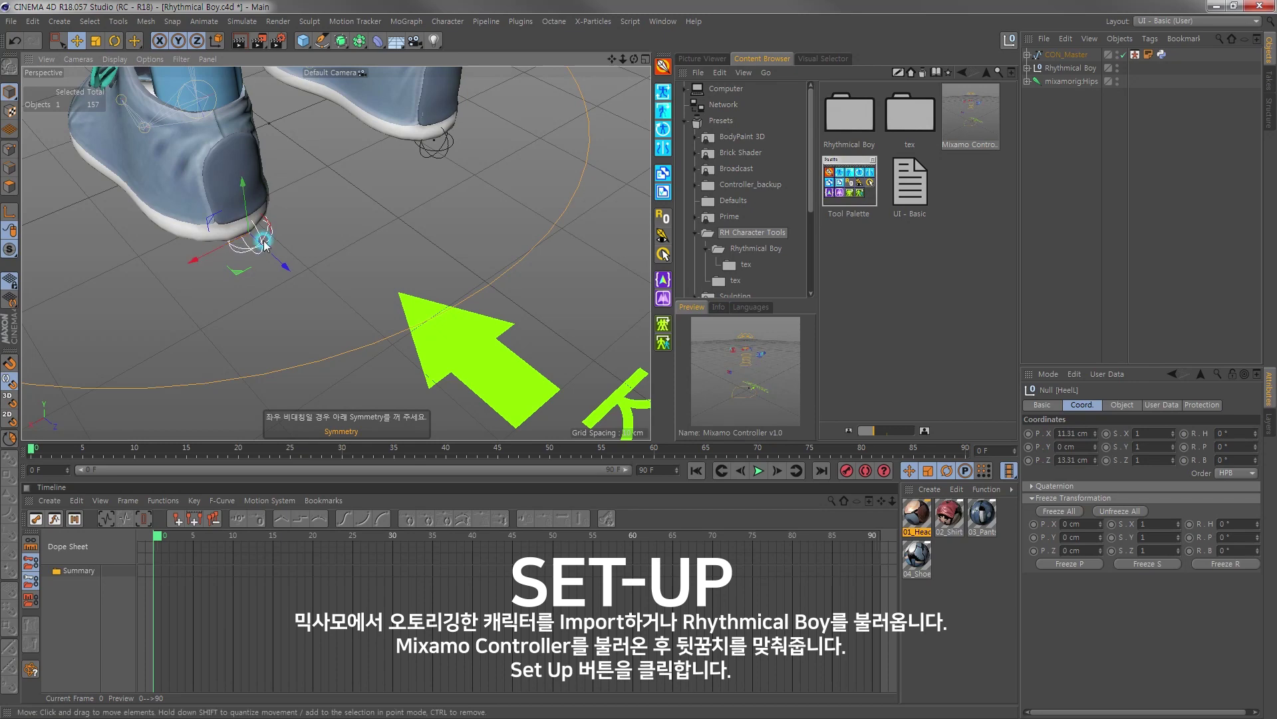
{"action": "scroll", "coordinate": [264, 244], "scroll_direction": "down", "scroll_amount": 3}
Step: Build the walk rig controllers with Mixamo Controller Set Up and view the character from the front
{"action": "left_click_drag", "start_coordinate": [264, 245], "coordinate": [399, 266], "text": "alt"}
{"action": "scroll", "coordinate": [445, 273], "scroll_direction": "down", "scroll_amount": 3}
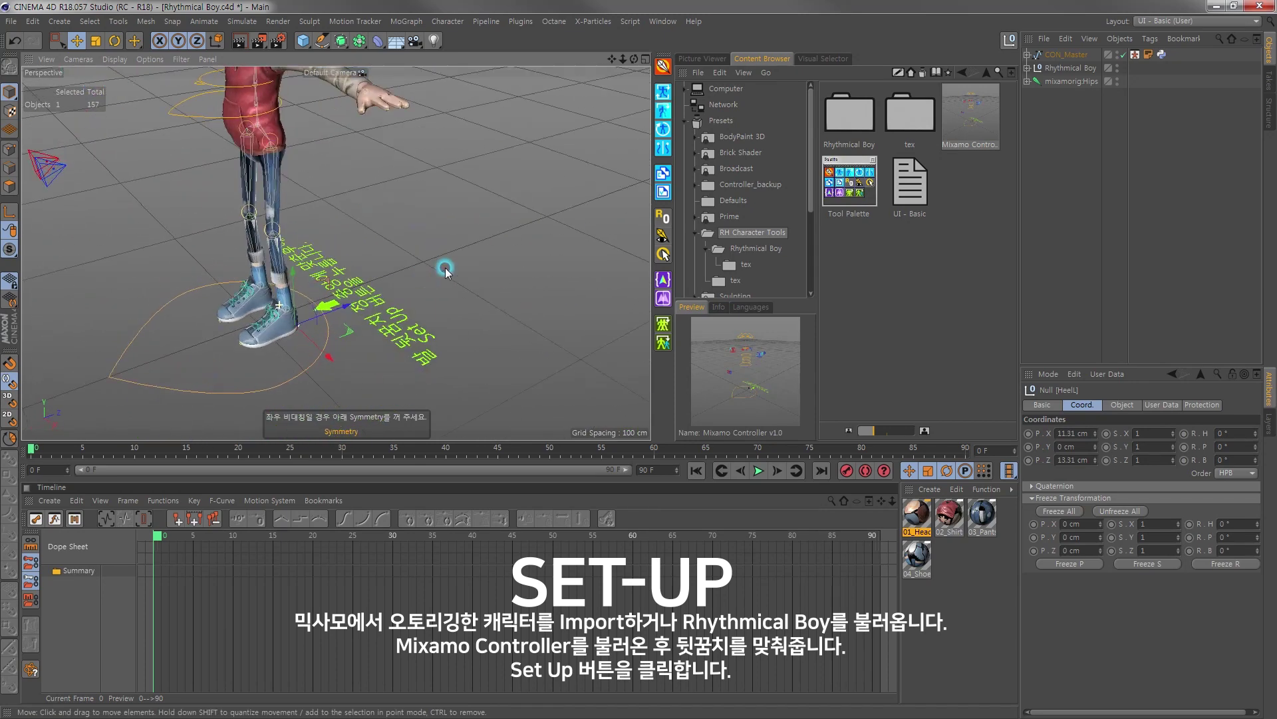
{"action": "scroll", "coordinate": [445, 273], "scroll_direction": "down", "scroll_amount": 5}
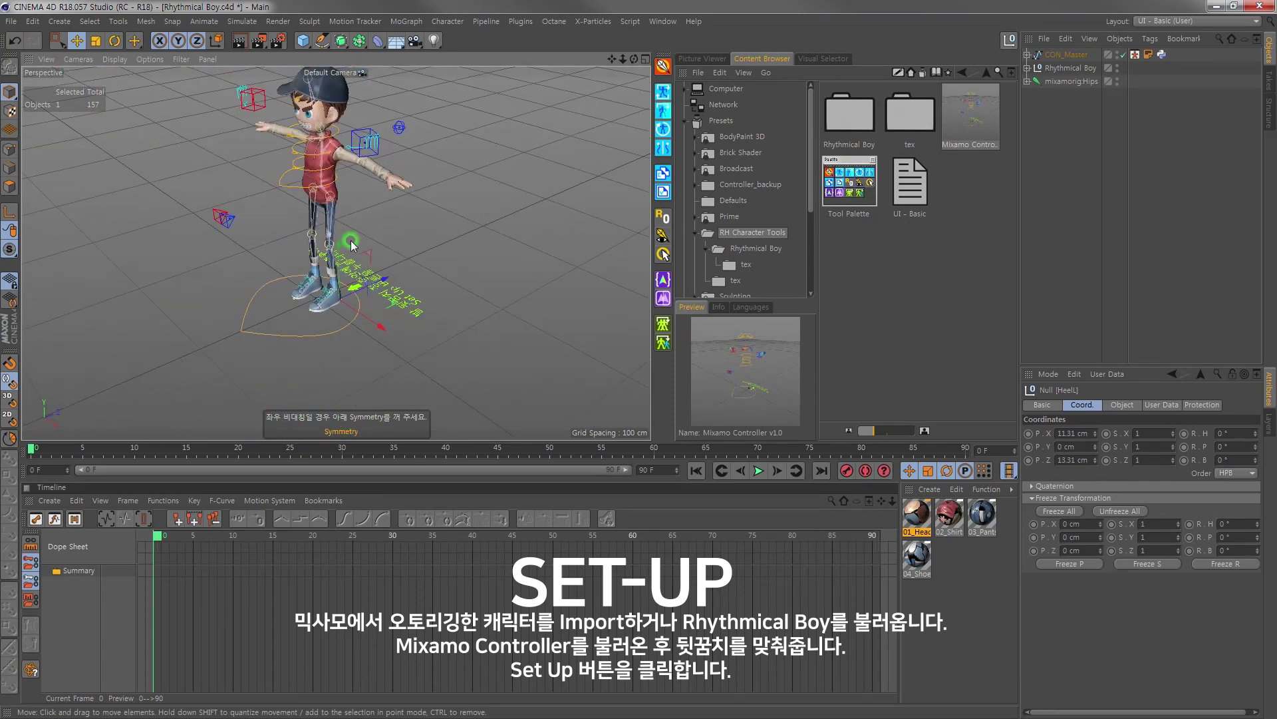
{"action": "left_click", "coordinate": [661, 66]}
{"action": "mouse_move", "coordinate": [326, 299]}
{"action": "left_mouse_down", "text": "alt"}
{"action": "mouse_move", "coordinate": [473, 280]}
{"action": "mouse_move", "coordinate": [451, 257]}
{"action": "mouse_move", "coordinate": [356, 254]}
{"action": "left_mouse_up", "text": "alt"}
Step: Expand Rhythmical Boy in the Object Manager, select CON_LeftFoot, and start opening a reference image
{"action": "scroll", "coordinate": [356, 255], "scroll_direction": "up", "scroll_amount": 2}
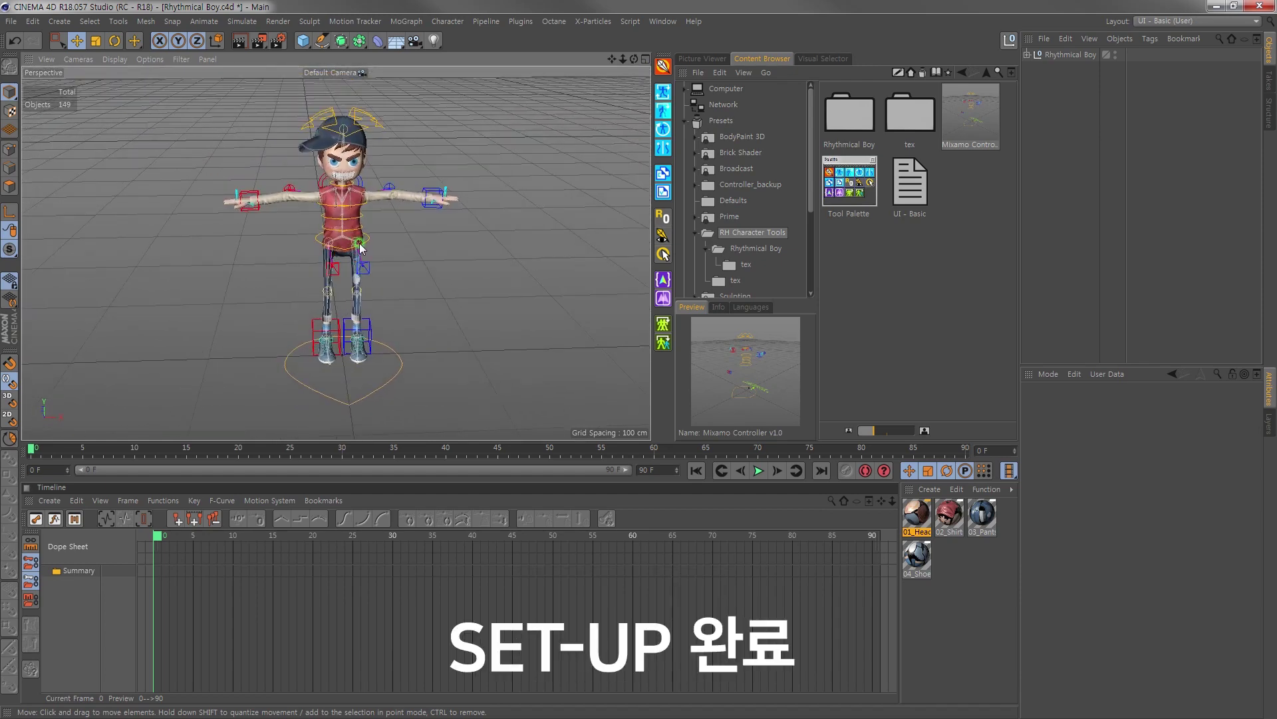
{"action": "scroll", "coordinate": [356, 255], "scroll_direction": "up", "scroll_amount": 2}
{"action": "left_click", "coordinate": [1028, 54]}
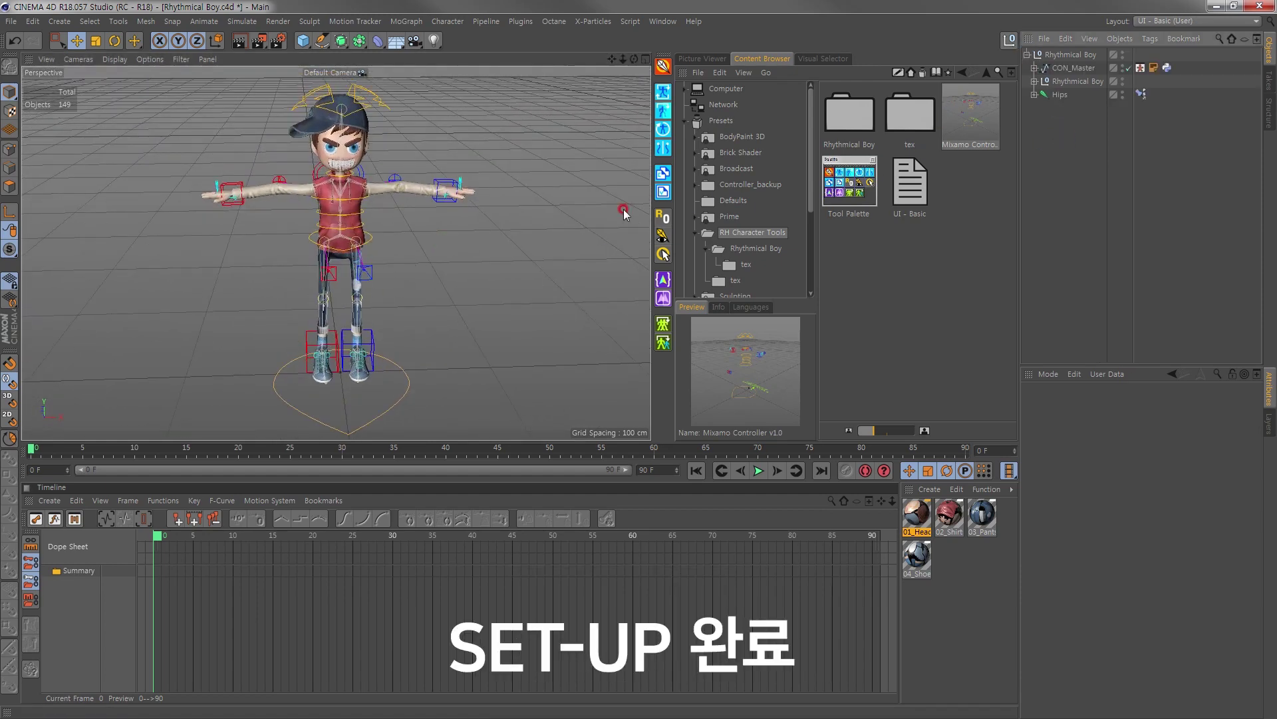
{"action": "left_click_drag", "start_coordinate": [331, 324], "coordinate": [605, 303], "text": "alt"}
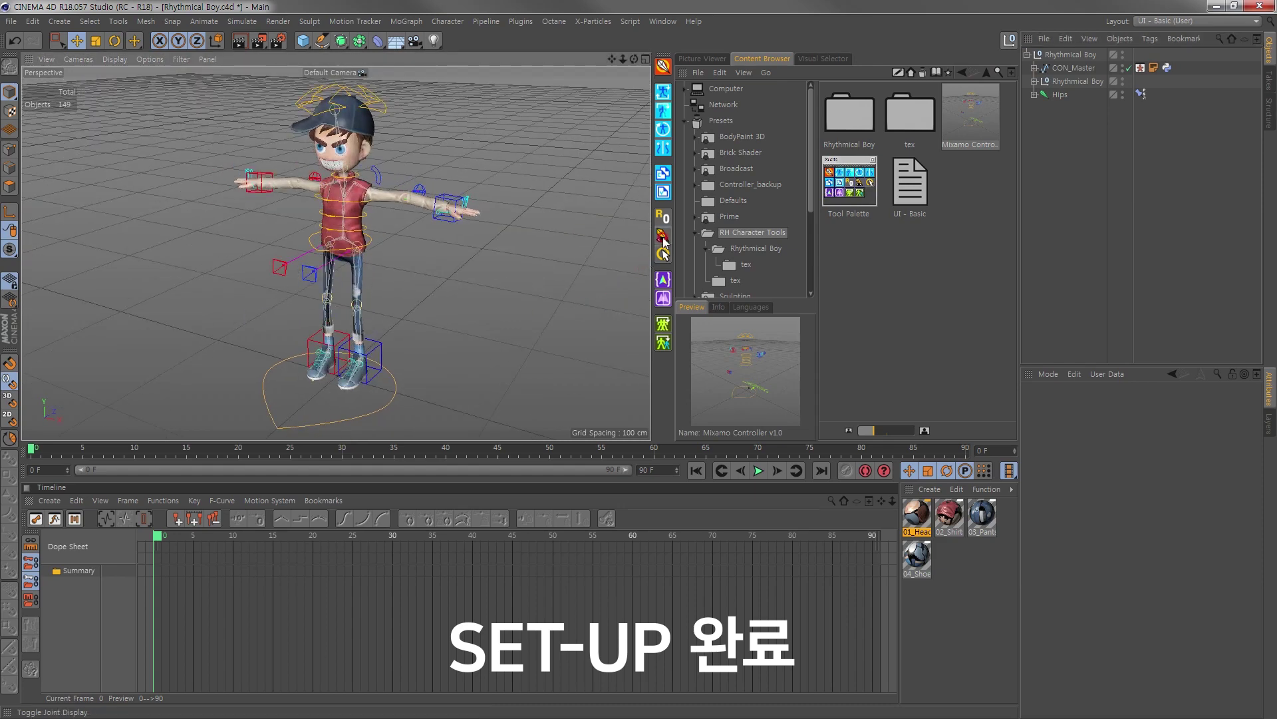
{"action": "mouse_move", "coordinate": [357, 281]}
{"action": "left_mouse_down", "text": "alt"}
{"action": "mouse_move", "coordinate": [334, 300]}
{"action": "mouse_move", "coordinate": [361, 278]}
{"action": "left_mouse_up", "text": "alt"}
{"action": "left_click", "coordinate": [377, 353]}
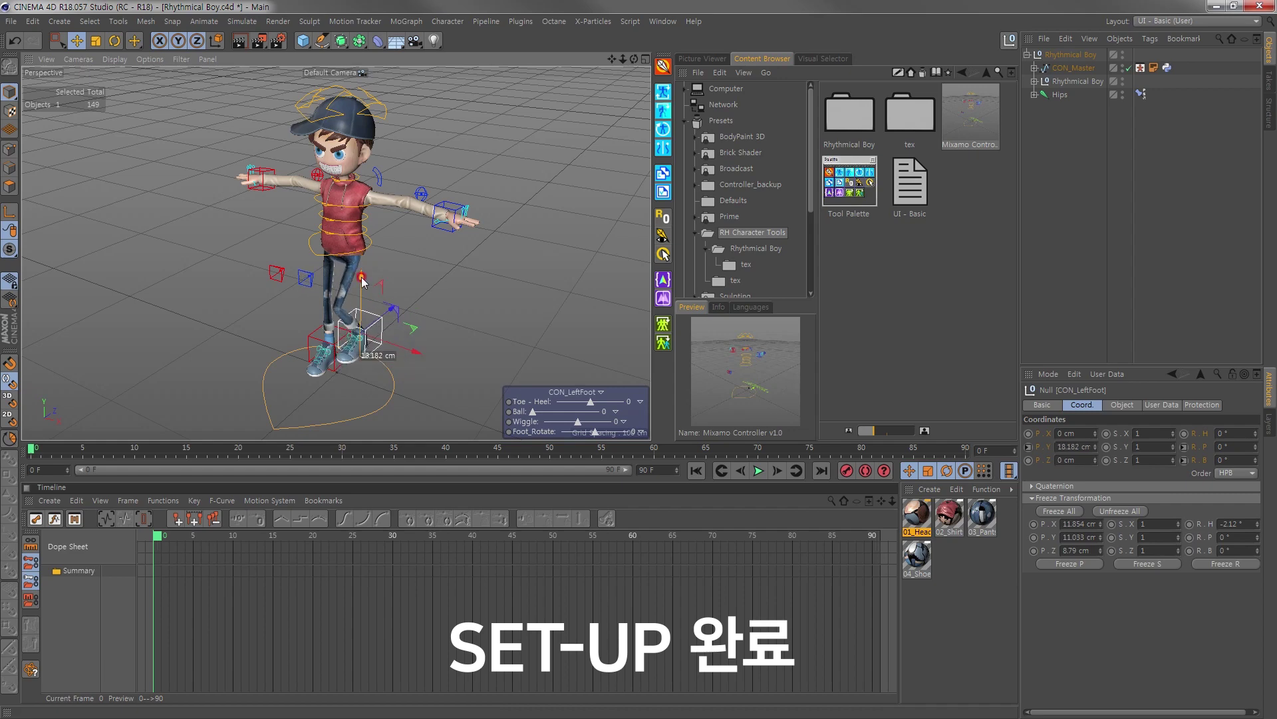
{"action": "right_click_drag", "start_coordinate": [389, 328], "coordinate": [382, 280], "text": "alt"}
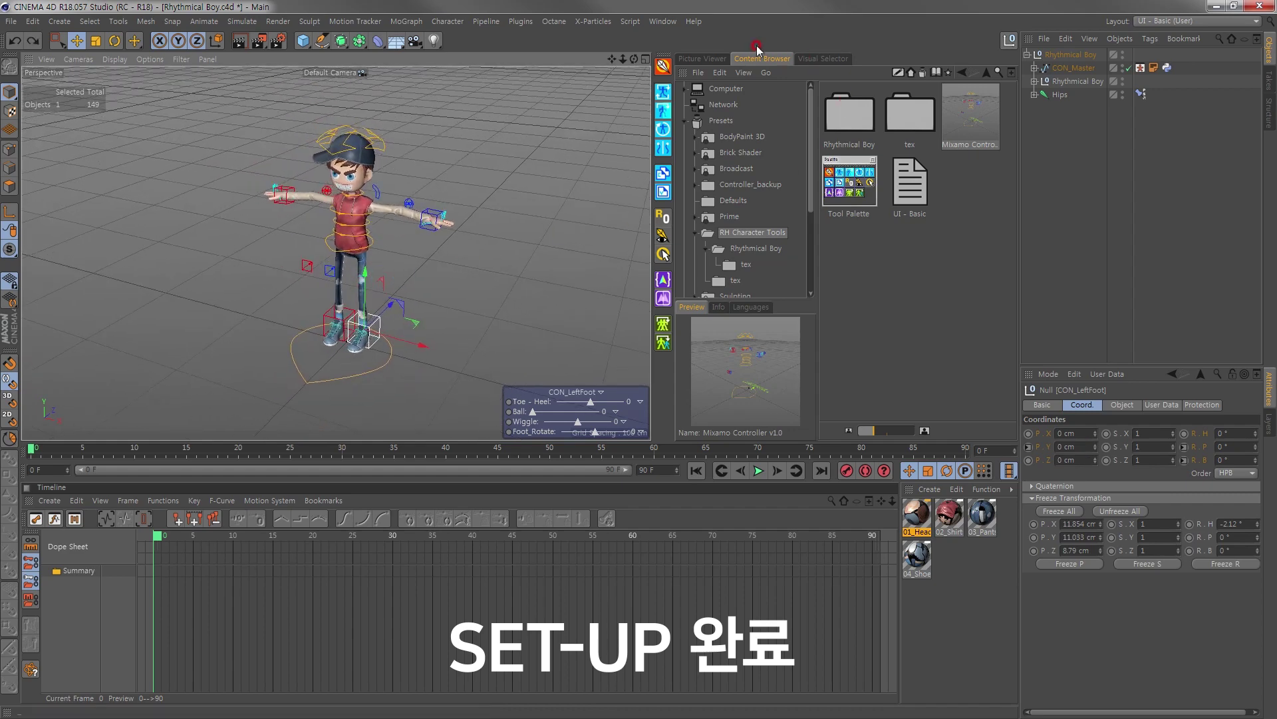
{"action": "left_click", "coordinate": [702, 58]}
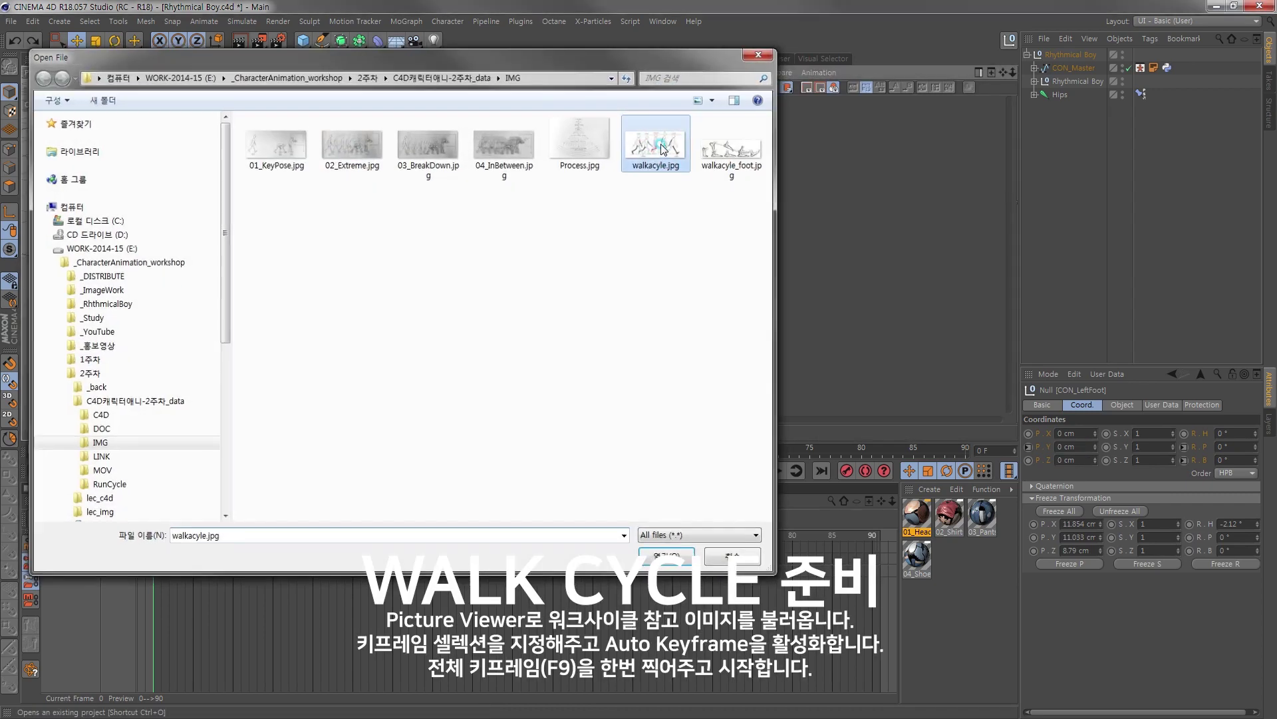
Step: Load walkacyle.jpg and enlarge it to study the walk cycle poses
{"action": "double_click", "coordinate": [663, 149]}
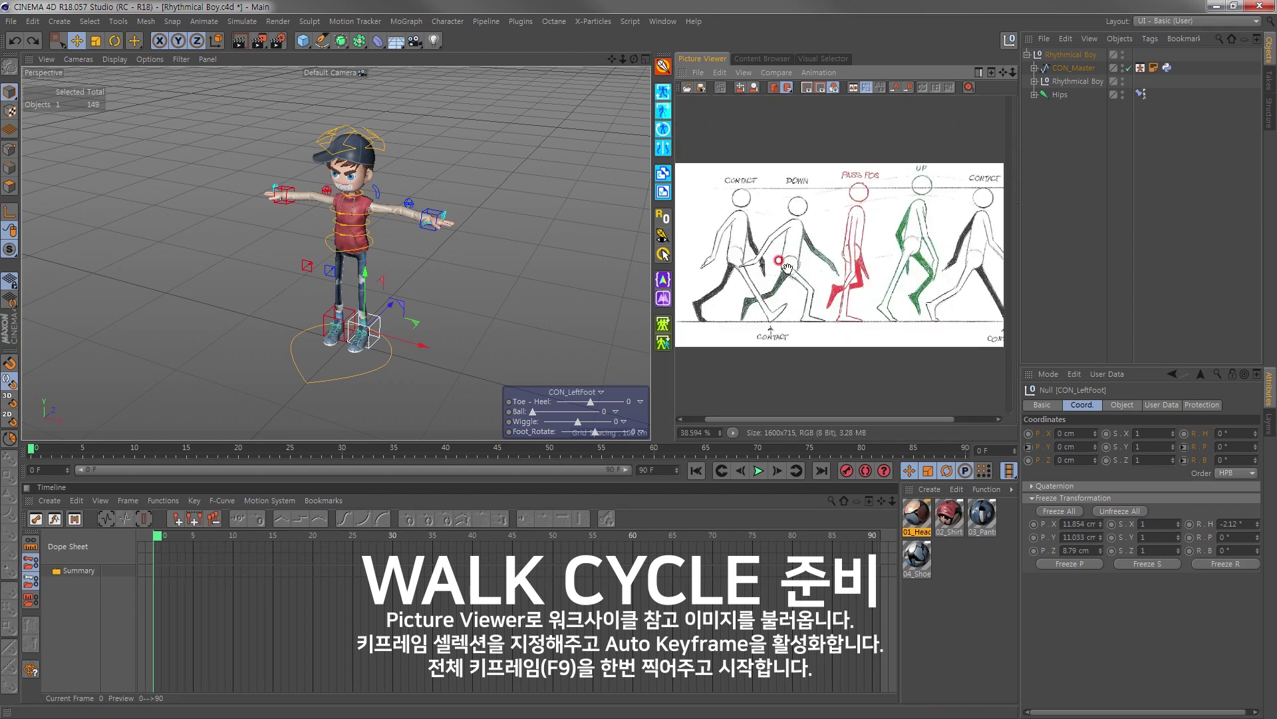
{"action": "scroll", "coordinate": [787, 268], "scroll_direction": "up", "scroll_amount": 2}
{"action": "left_click_drag", "start_coordinate": [787, 268], "coordinate": [817, 273]}
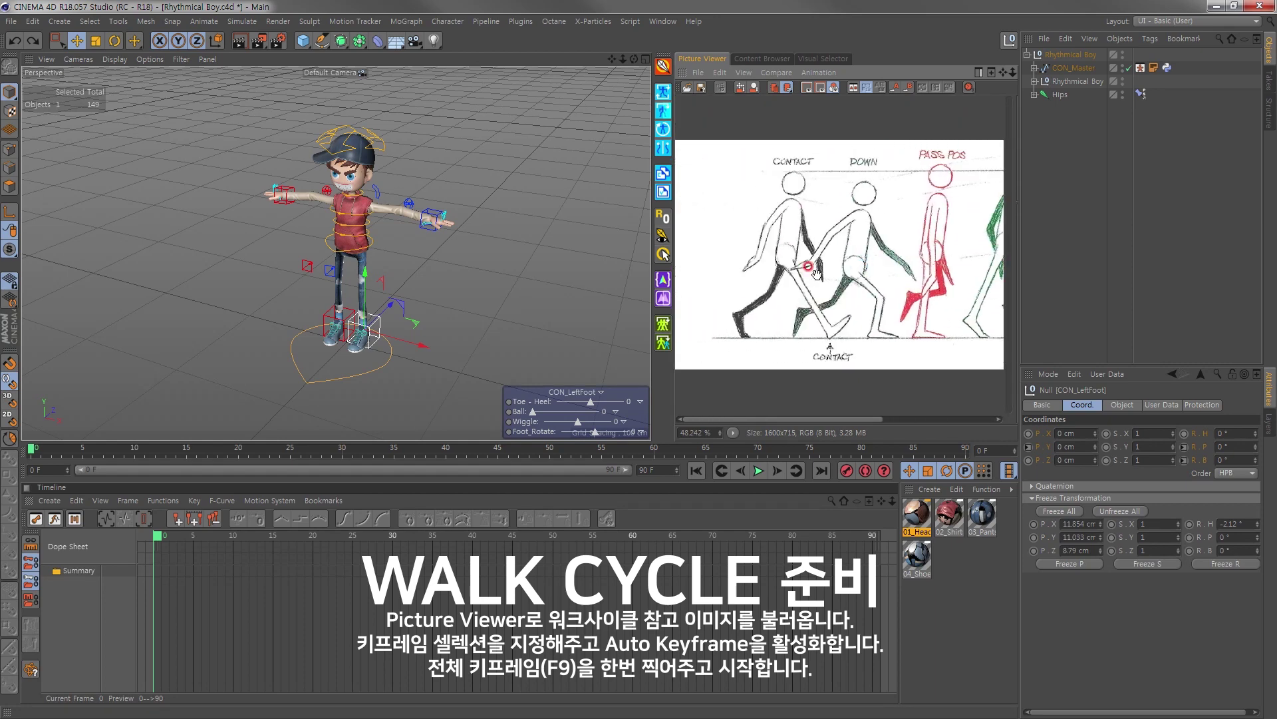
{"action": "scroll", "coordinate": [817, 272], "scroll_direction": "up", "scroll_amount": 1}
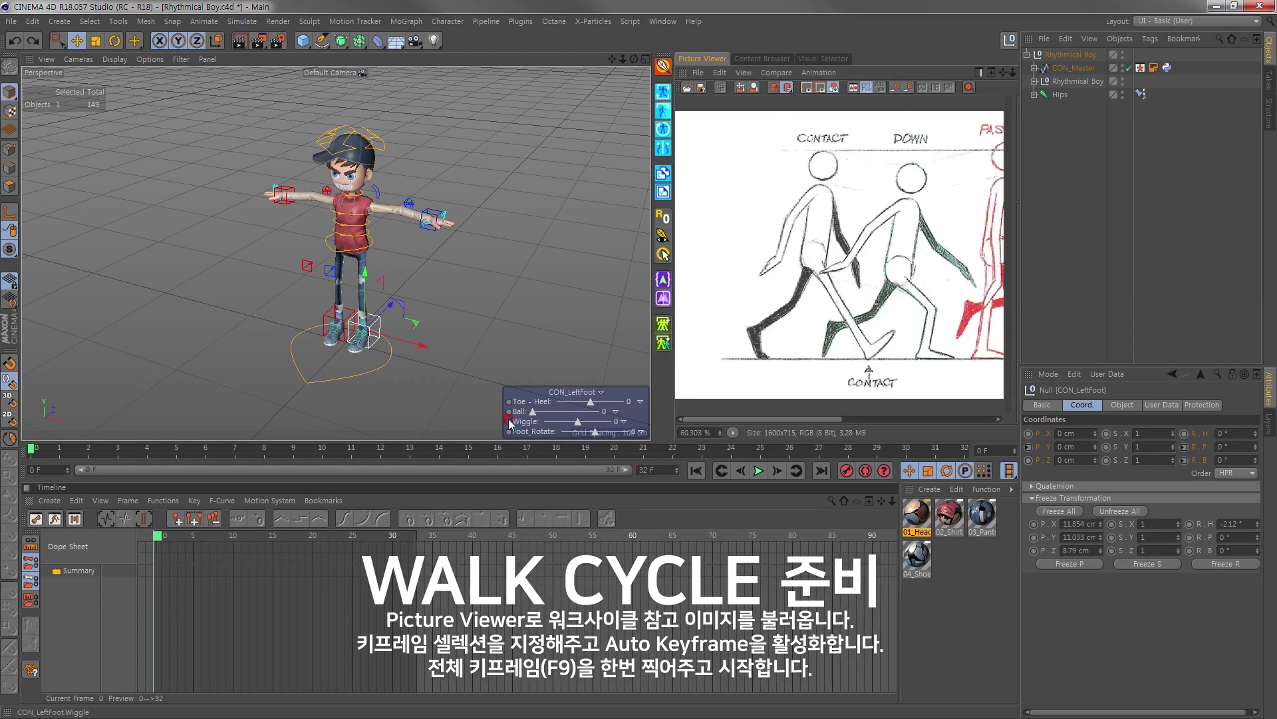
{"action": "scroll", "coordinate": [385, 326], "scroll_direction": "up", "scroll_amount": 1}
Step: Set the project length to 32 F in Project Settings
{"action": "left_click", "coordinate": [32, 21]}
{"action": "left_click", "coordinate": [60, 192]}
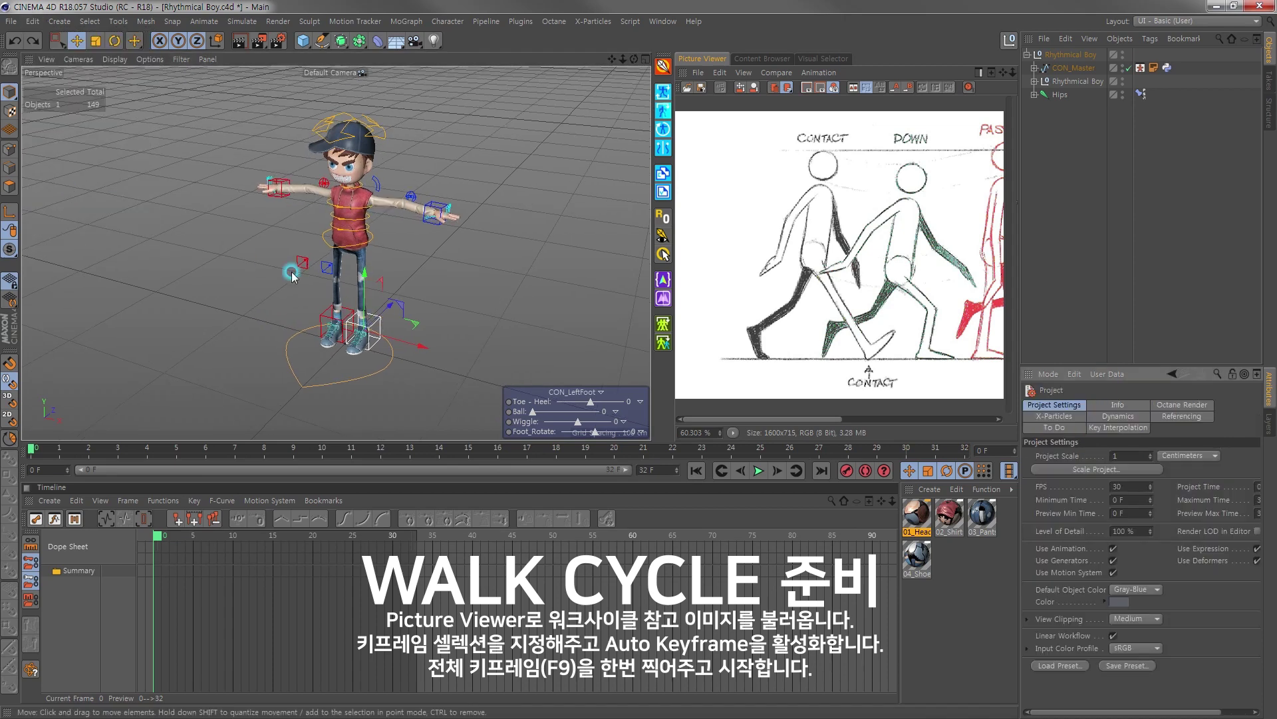
{"action": "left_click", "coordinate": [1119, 427]}
{"action": "left_click", "coordinate": [1055, 405]}
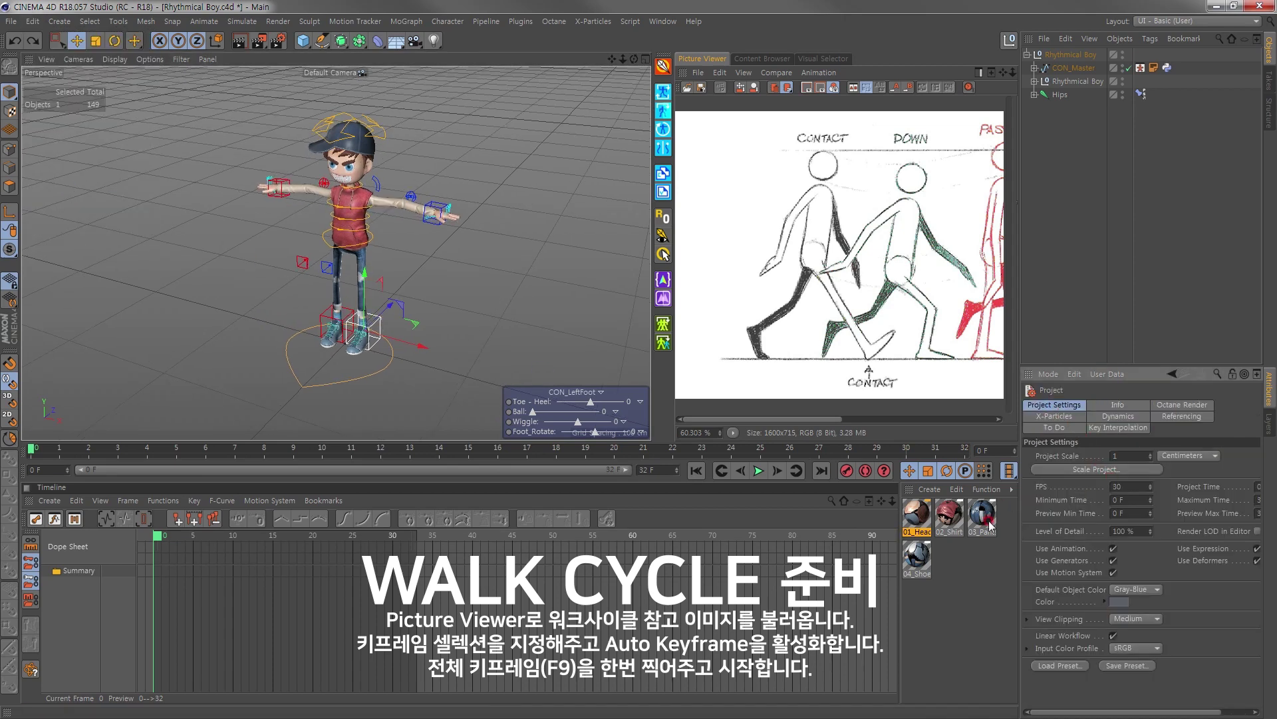
Step: Key all rig controllers at frame 0 with Auto Keyframe on
{"action": "left_click_drag", "start_coordinate": [425, 292], "coordinate": [469, 291], "text": "alt"}
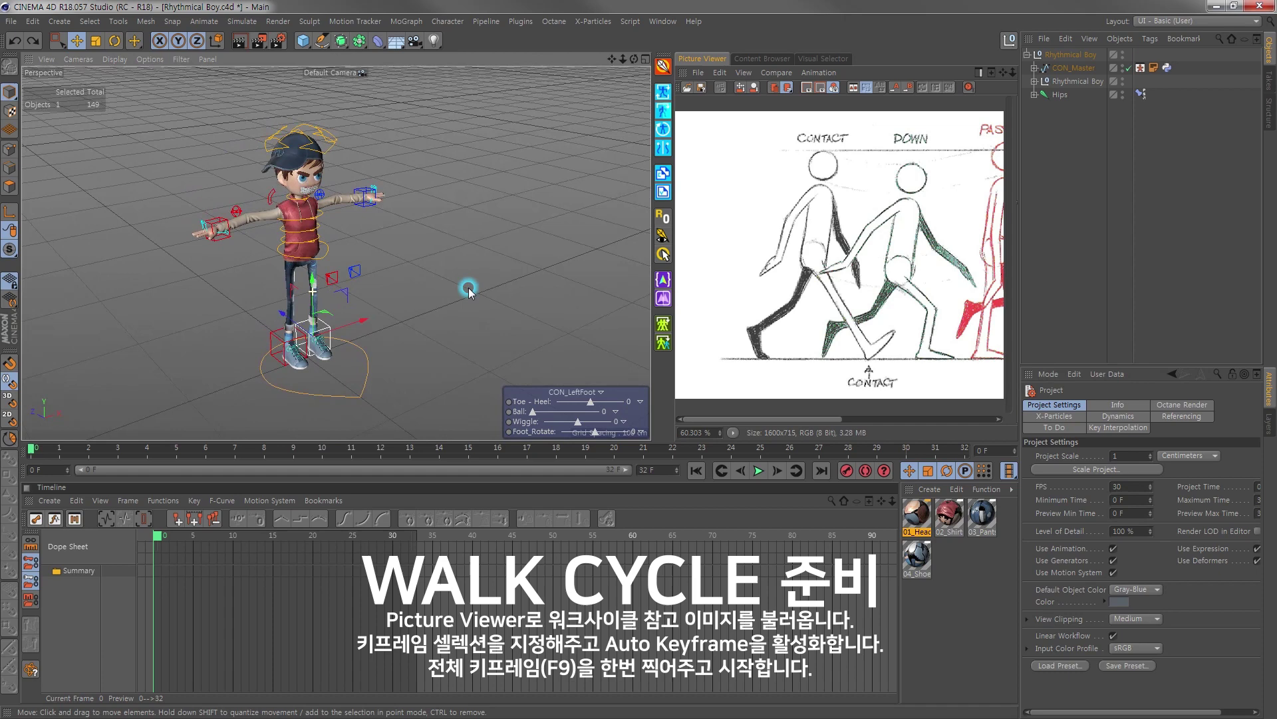
{"action": "left_click", "coordinate": [865, 470]}
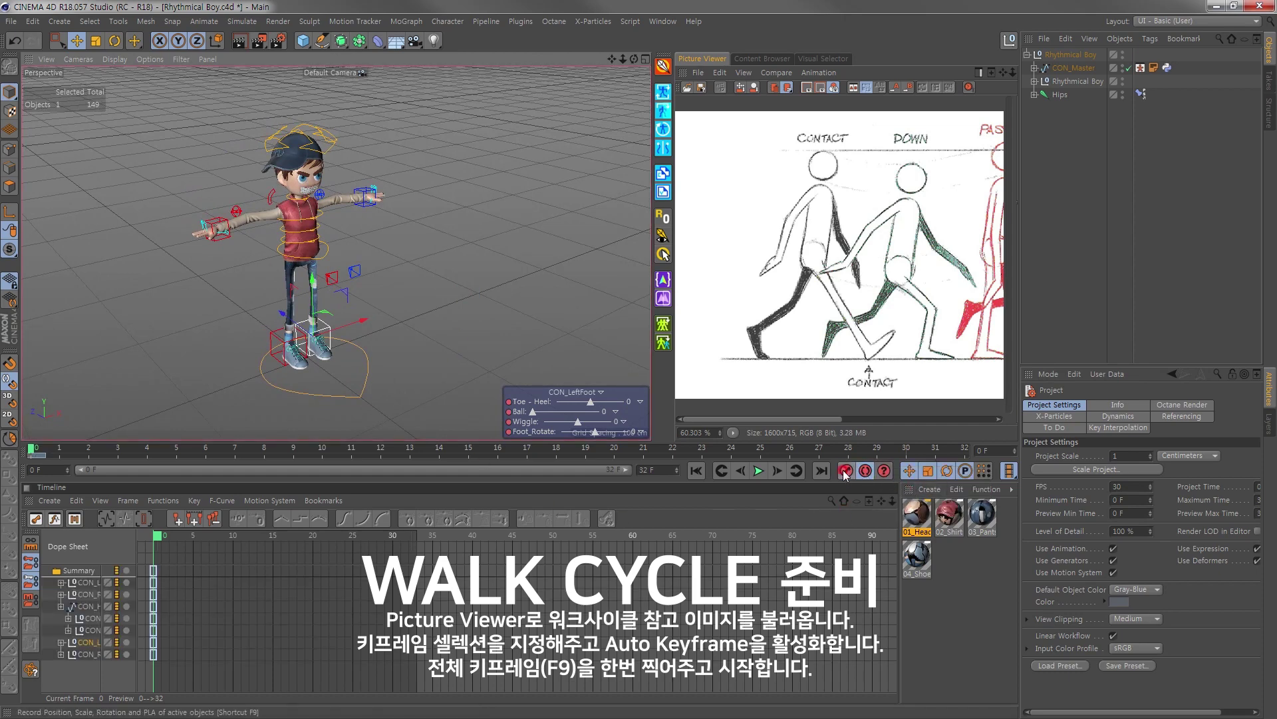
{"action": "scroll", "coordinate": [264, 183], "scroll_direction": "up", "scroll_amount": 2}
{"action": "scroll", "coordinate": [264, 183], "scroll_direction": "up", "scroll_amount": 2}
{"action": "scroll", "coordinate": [265, 183], "scroll_direction": "up", "scroll_amount": 2}
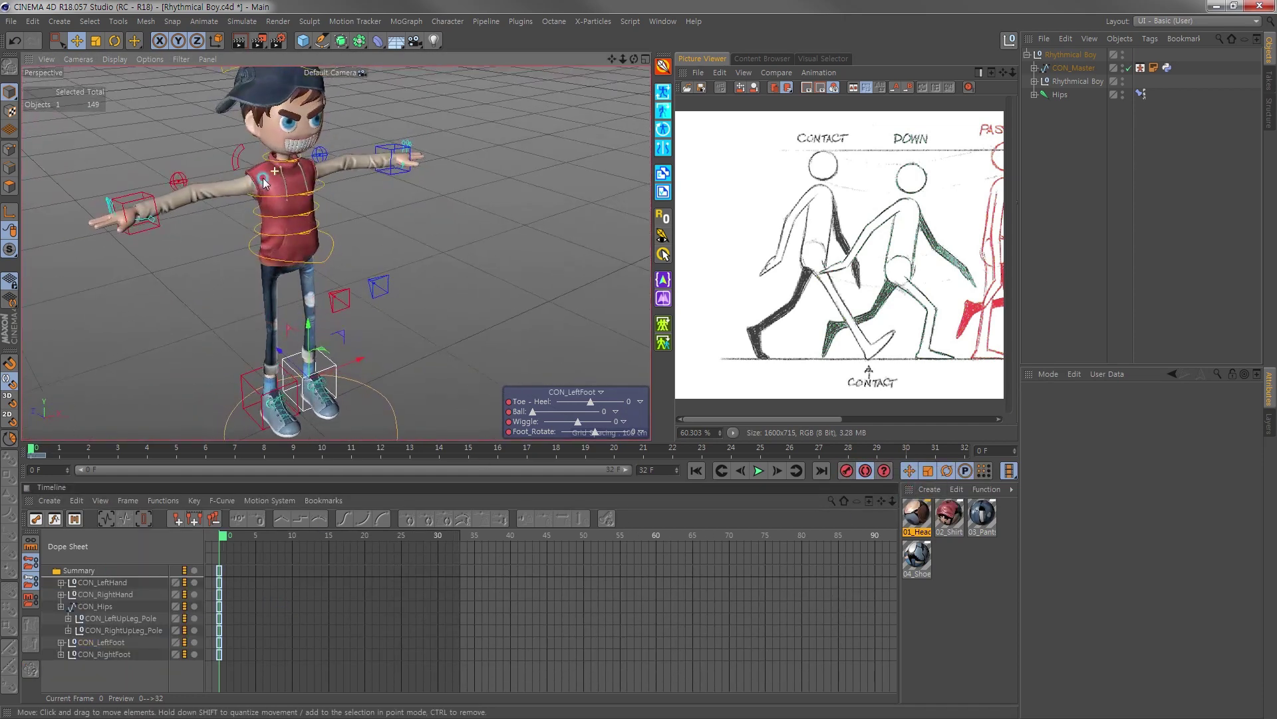
Step: Move CON_RightFoot forward into the contact stride
{"action": "left_click", "coordinate": [265, 327]}
{"action": "scroll", "coordinate": [264, 328], "scroll_direction": "up", "scroll_amount": 3}
{"action": "scroll", "coordinate": [264, 327], "scroll_direction": "up", "scroll_amount": 2}
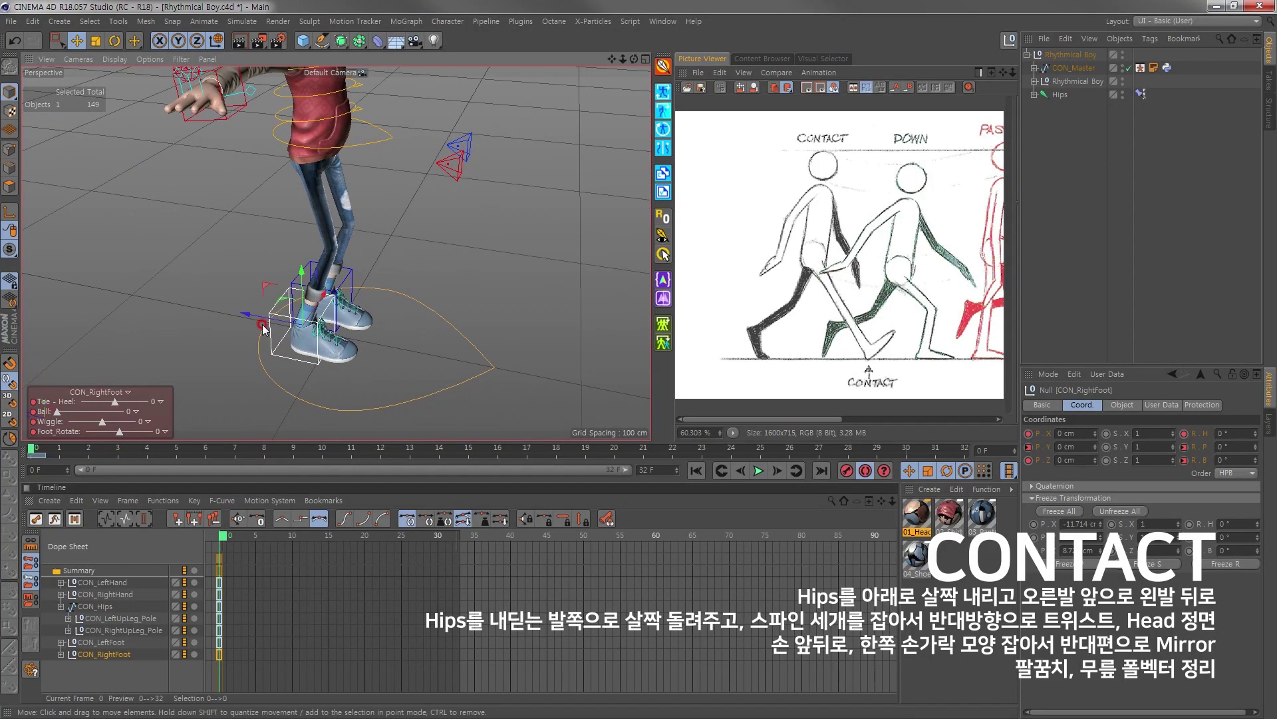
{"action": "mouse_move", "coordinate": [263, 326]}
{"action": "left_mouse_down"}
{"action": "mouse_move", "coordinate": [300, 327]}
{"action": "mouse_move", "coordinate": [253, 289]}
{"action": "left_mouse_up"}
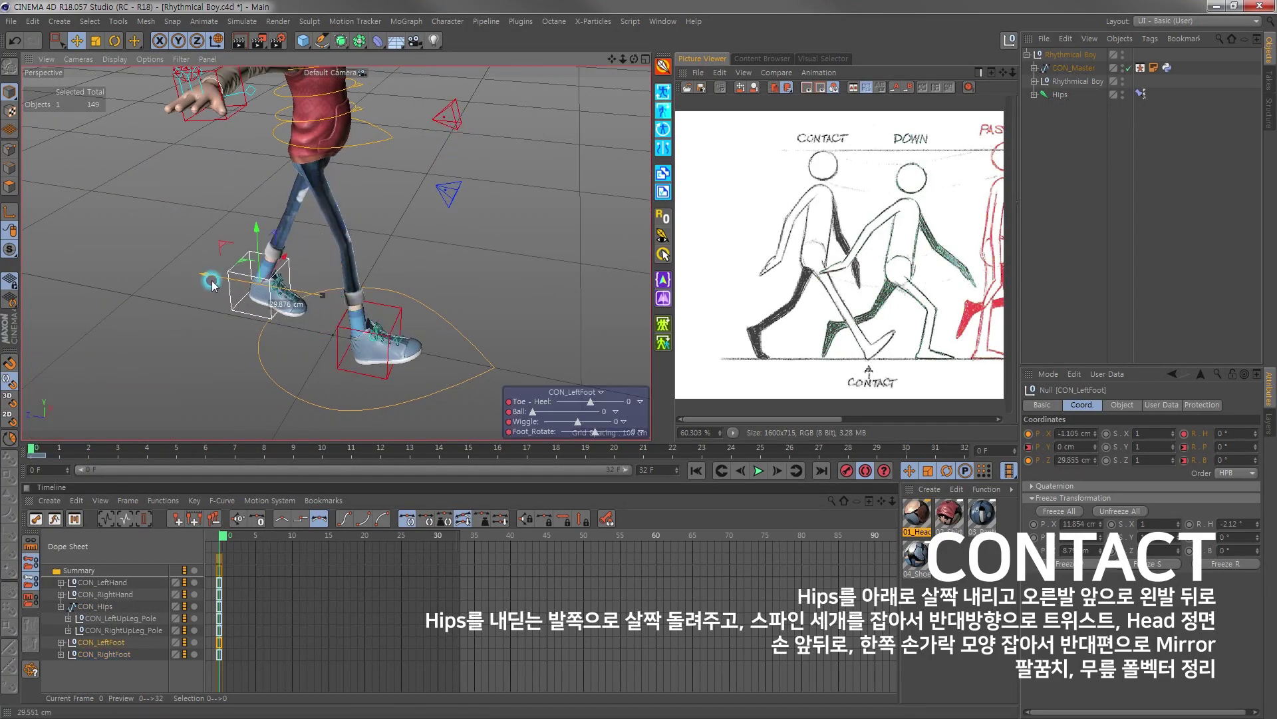
{"action": "scroll", "coordinate": [351, 269], "scroll_direction": "down", "scroll_amount": 3}
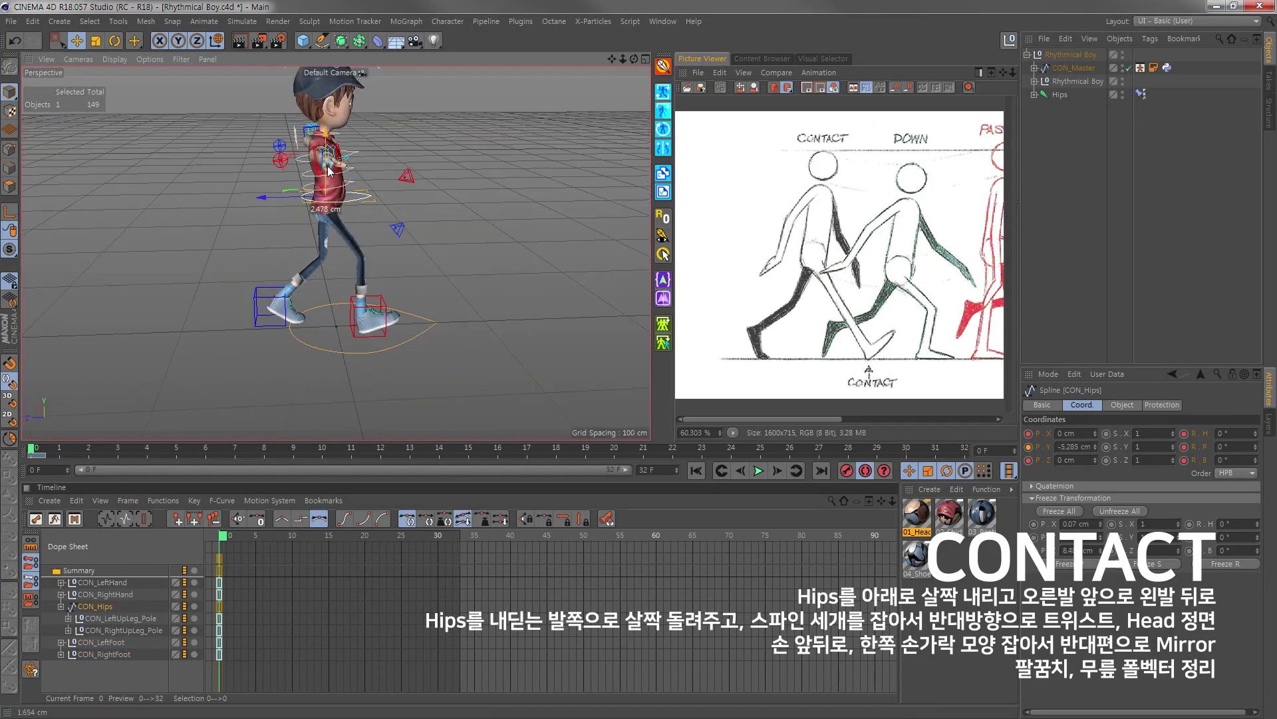
{"action": "left_click", "coordinate": [378, 311]}
Step: Rotate the first spine controller and the head controller for the contact pose
{"action": "mouse_move", "coordinate": [278, 267]}
{"action": "left_mouse_down", "text": "alt"}
{"action": "mouse_move", "coordinate": [319, 199]}
{"action": "mouse_move", "coordinate": [372, 160]}
{"action": "mouse_move", "coordinate": [370, 136]}
{"action": "left_mouse_up", "text": "alt"}
{"action": "left_click", "coordinate": [319, 208]}
{"action": "key", "text": "r"}
{"action": "scroll", "coordinate": [320, 208], "scroll_direction": "down", "scroll_amount": 3}
{"action": "left_click", "coordinate": [390, 130]}
{"action": "key", "text": "F4"}
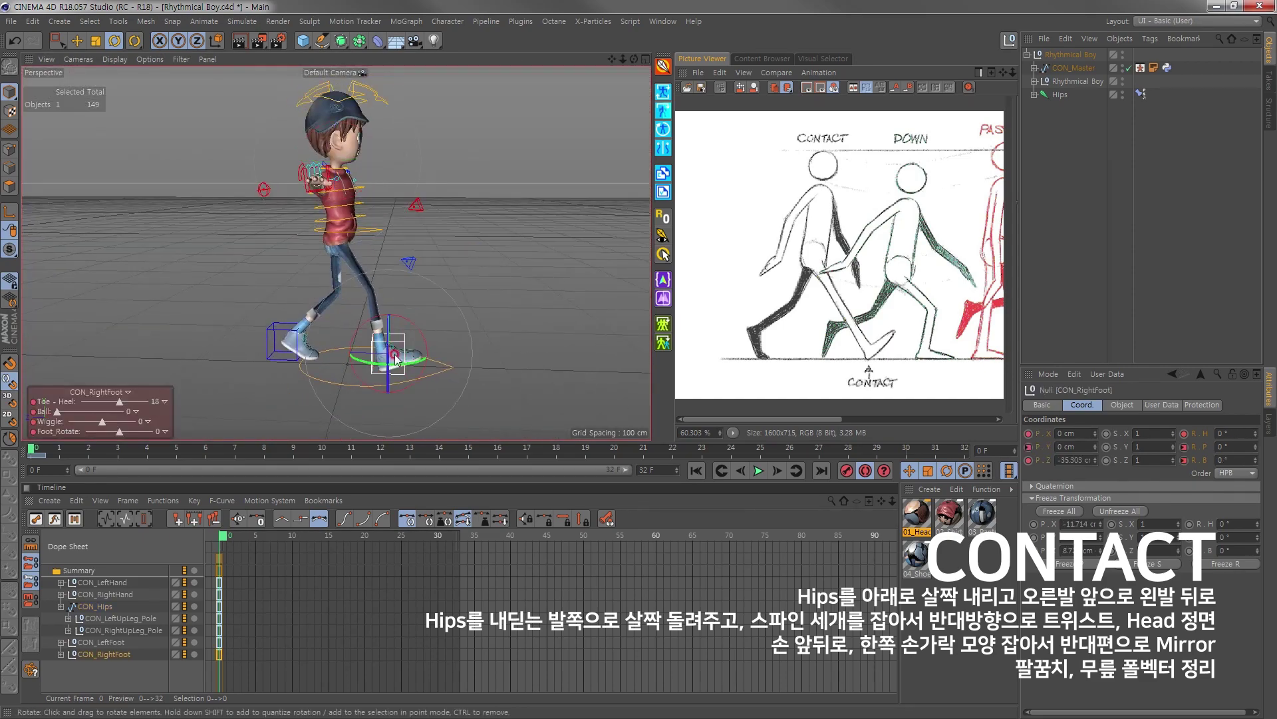
Step: Move CON_LeftFoot back and rotate CON_RightHand to swing the arm down
{"action": "left_click", "coordinate": [274, 335]}
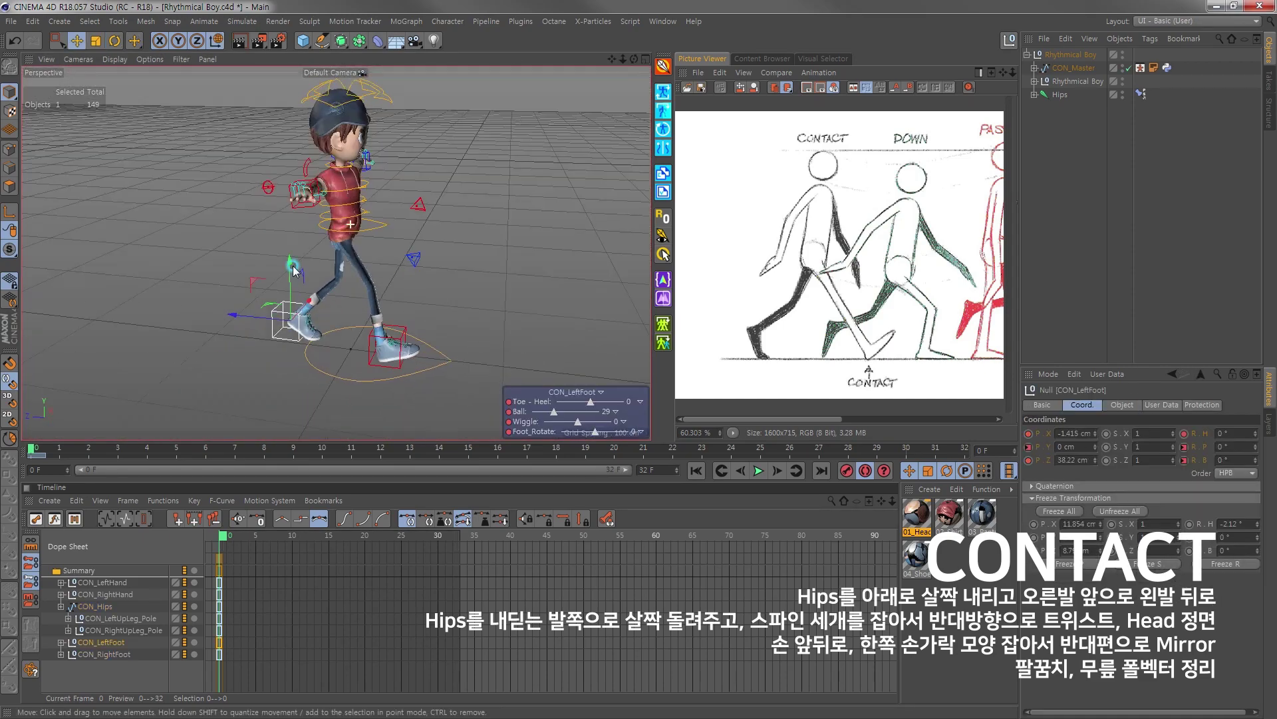
{"action": "mouse_move", "coordinate": [275, 334]}
{"action": "left_mouse_down", "text": "alt"}
{"action": "mouse_move", "coordinate": [248, 225]}
{"action": "mouse_move", "coordinate": [364, 200]}
{"action": "left_mouse_up", "text": "alt"}
{"action": "left_click", "coordinate": [248, 225]}
{"action": "scroll", "coordinate": [248, 224], "scroll_direction": "up", "scroll_amount": 2}
{"action": "mouse_move", "coordinate": [321, 270]}
{"action": "left_mouse_down", "text": "alt"}
{"action": "mouse_move", "coordinate": [438, 263]}
{"action": "mouse_move", "coordinate": [320, 279]}
{"action": "left_mouse_up", "text": "alt"}
{"action": "key", "text": "r"}
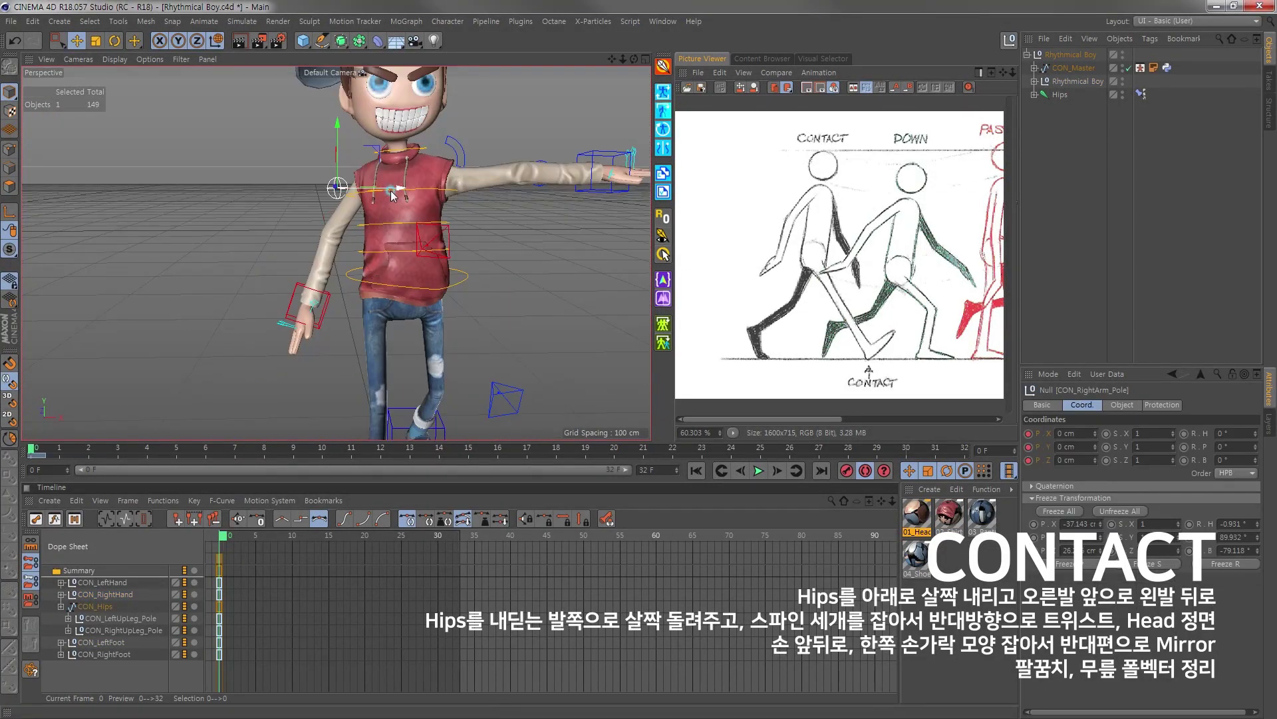
{"action": "key", "text": "F4"}
Step: Select the right arm pole and right hand controllers via the visual character selector
{"action": "scroll", "coordinate": [293, 322], "scroll_direction": "up", "scroll_amount": 3}
{"action": "key", "text": "e"}
{"action": "left_click", "coordinate": [342, 153]}
{"action": "left_click", "coordinate": [823, 59]}
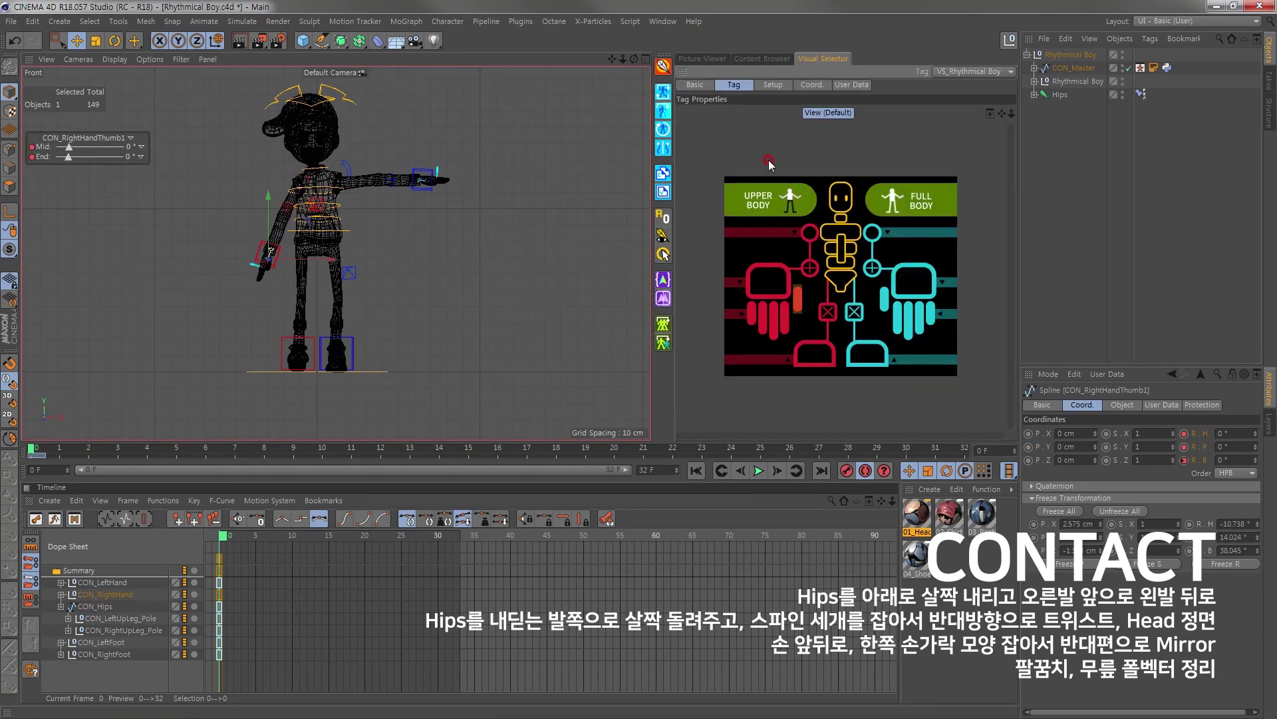
{"action": "left_click", "coordinate": [769, 279]}
{"action": "key", "text": "F1"}
{"action": "key", "text": "e"}
{"action": "key", "text": "F3"}
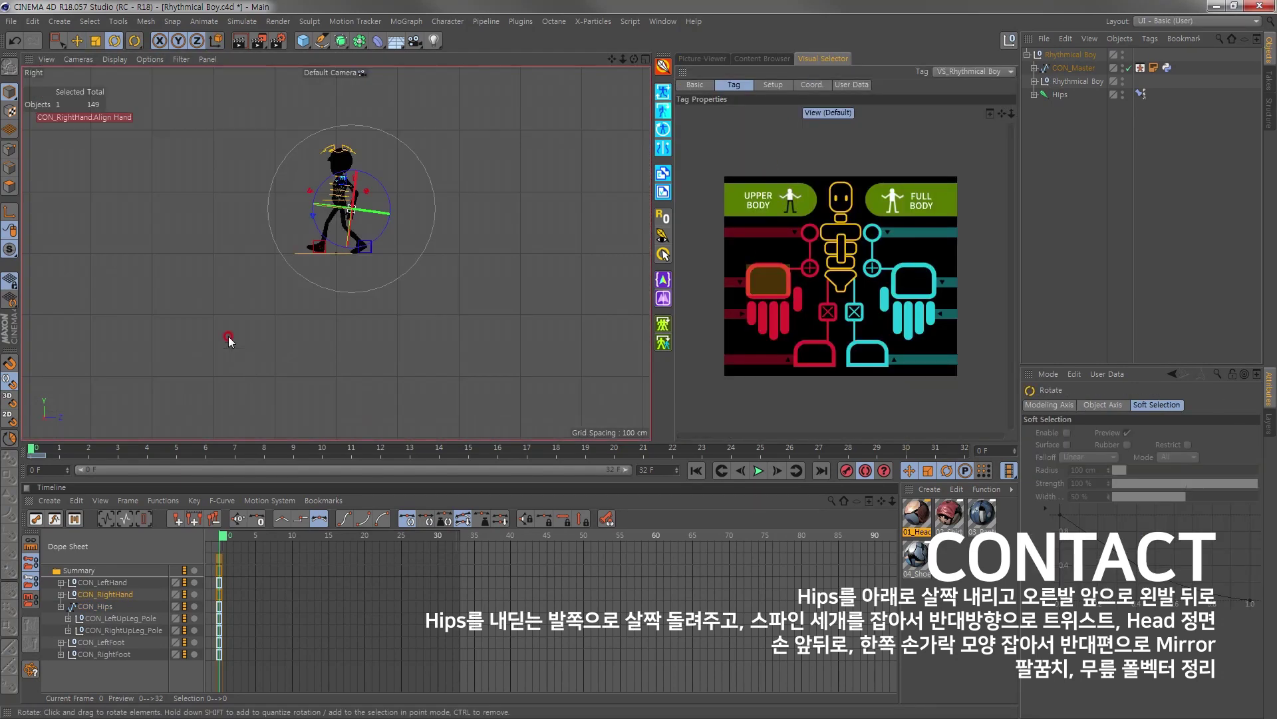
Step: Check the arm pose in front, side and perspective views, undoing the last adjustments
{"action": "scroll", "coordinate": [404, 244], "scroll_direction": "up", "scroll_amount": 4}
{"action": "key", "text": "F4"}
{"action": "key", "text": "F1"}
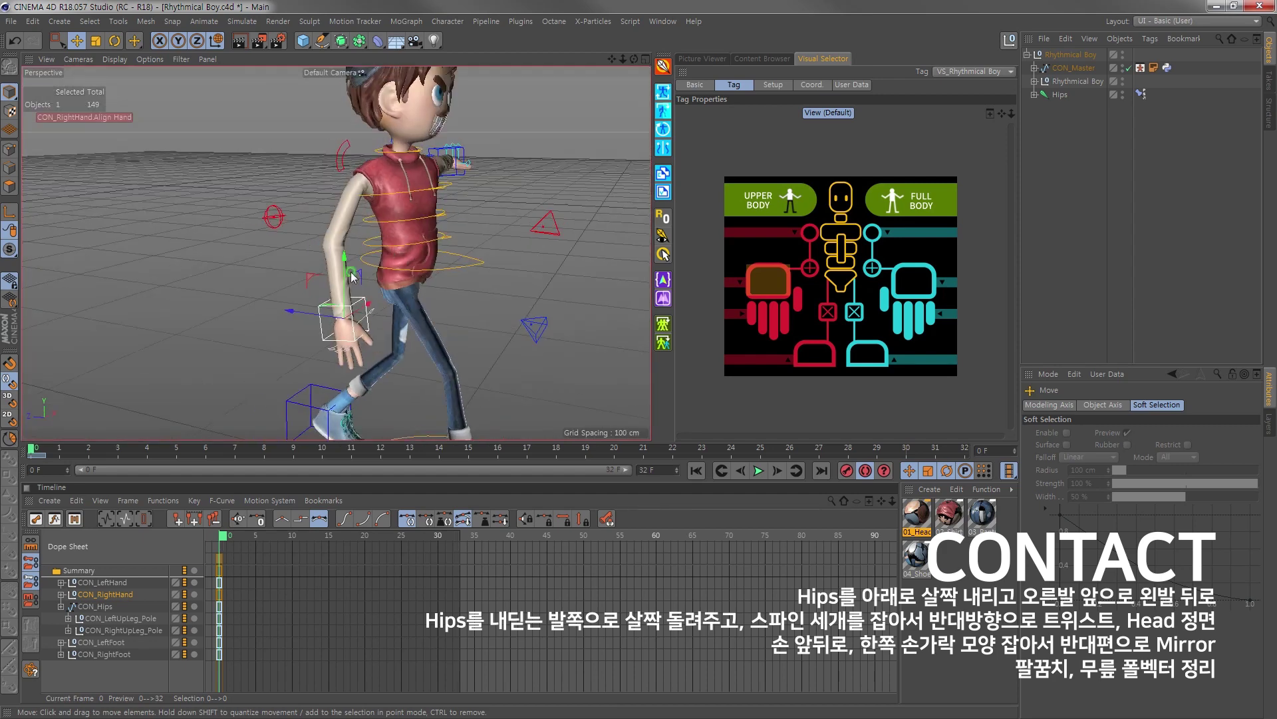
{"action": "scroll", "coordinate": [399, 230], "scroll_direction": "down", "scroll_amount": 3}
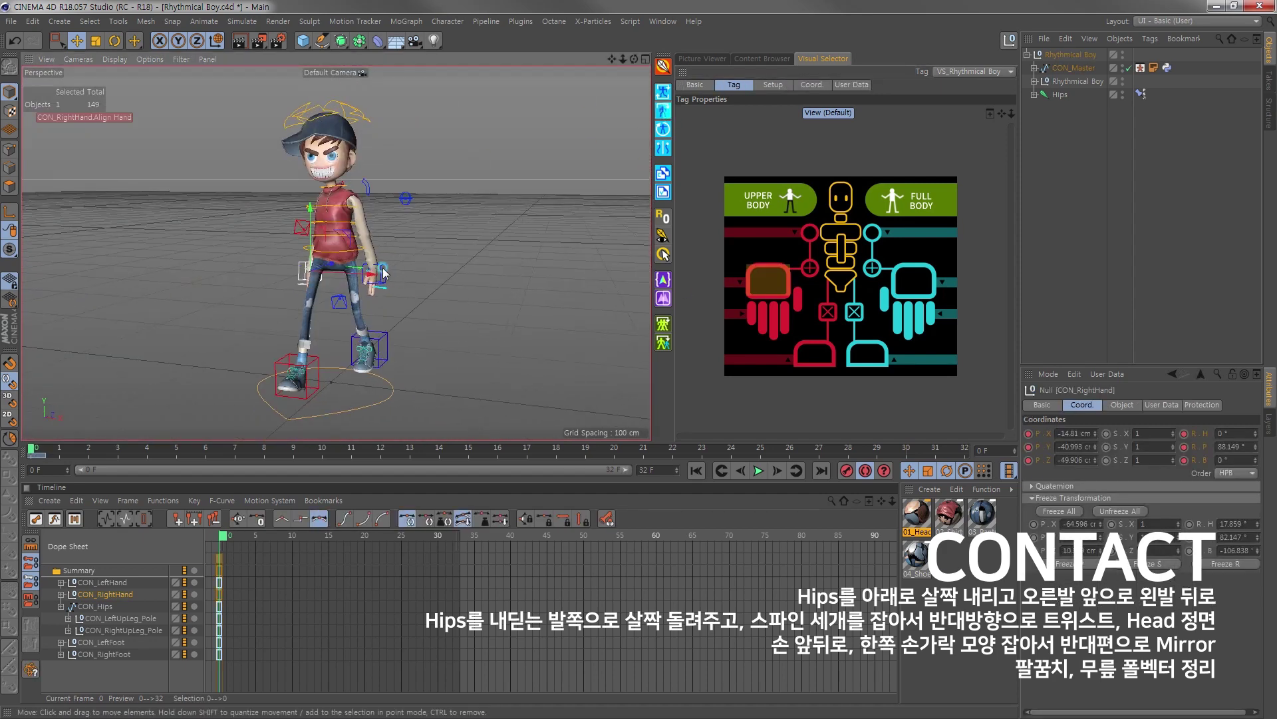
{"action": "key", "text": "ctrl+z"}
{"action": "key", "text": "ctrl+z"}
{"action": "key", "text": "ctrl+z"}
{"action": "key", "text": "ctrl+z"}
{"action": "key", "text": "F4"}
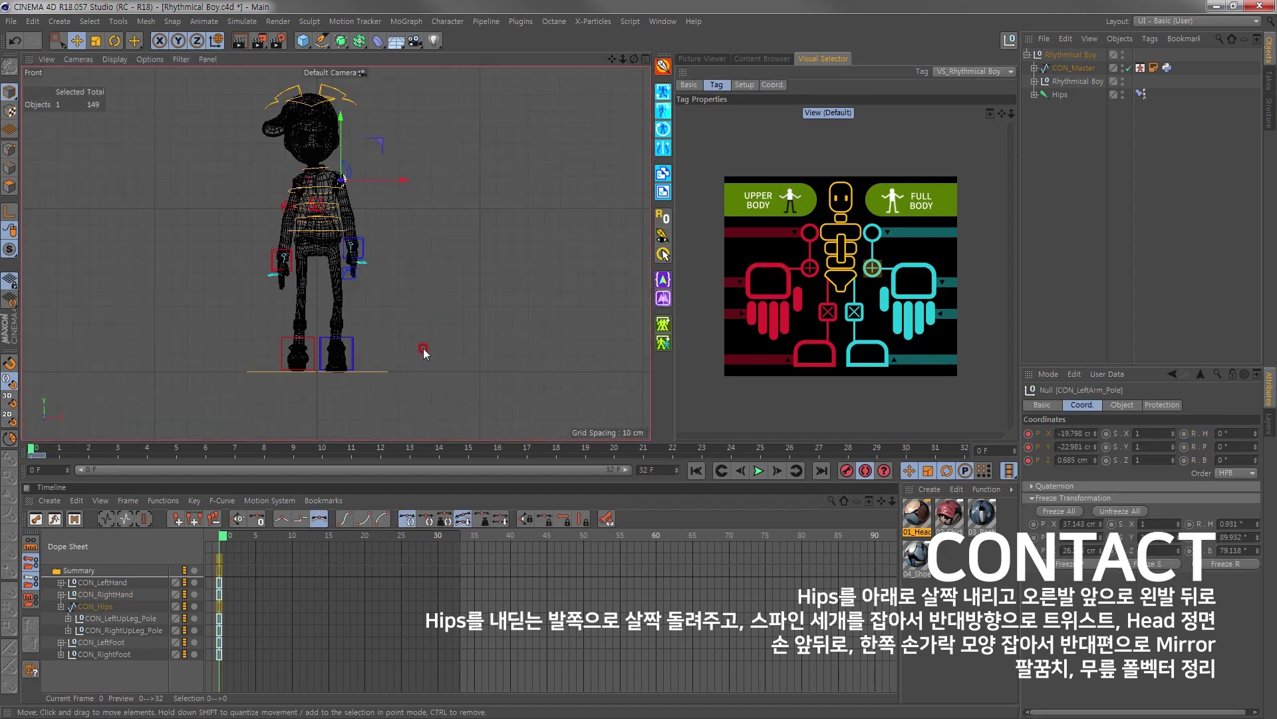
{"action": "key", "text": "F3"}
{"action": "key", "text": "F1"}
{"action": "scroll", "coordinate": [332, 253], "scroll_direction": "up", "scroll_amount": 3}
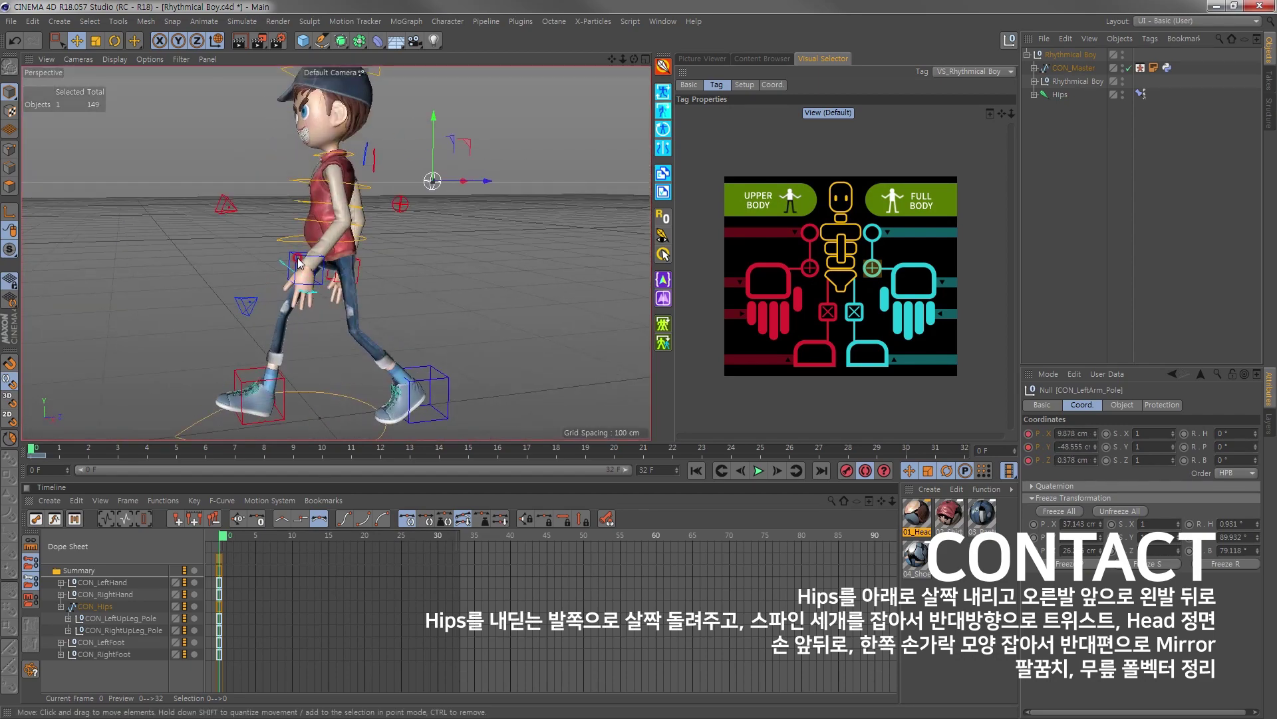
Step: Rotate the left hand, then curl CON_RightHand's fingers with ring finger curl at 51°
{"action": "left_click", "coordinate": [331, 239]}
{"action": "key", "text": "r"}
{"action": "scroll", "coordinate": [334, 296], "scroll_direction": "up", "scroll_amount": 3}
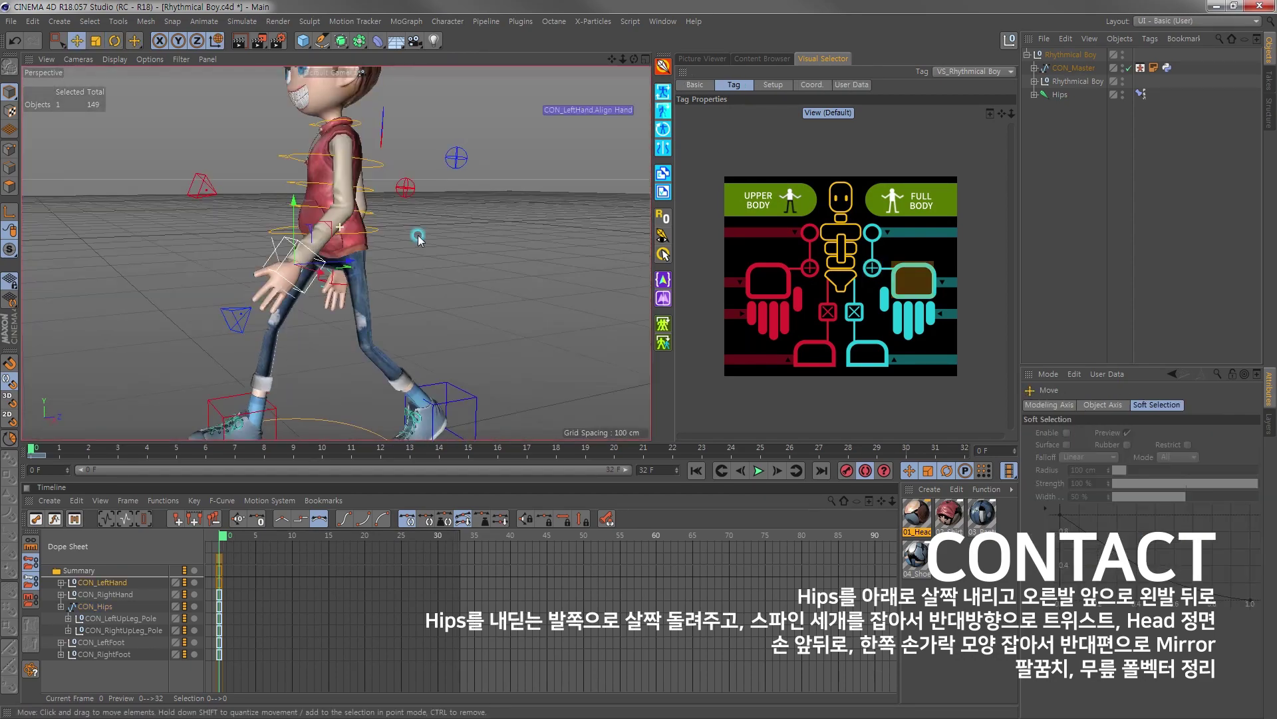
{"action": "scroll", "coordinate": [334, 296], "scroll_direction": "down", "scroll_amount": 3}
{"action": "scroll", "coordinate": [334, 296], "scroll_direction": "up", "scroll_amount": 5}
{"action": "left_click", "coordinate": [769, 280]}
{"action": "left_click", "coordinate": [1161, 405]}
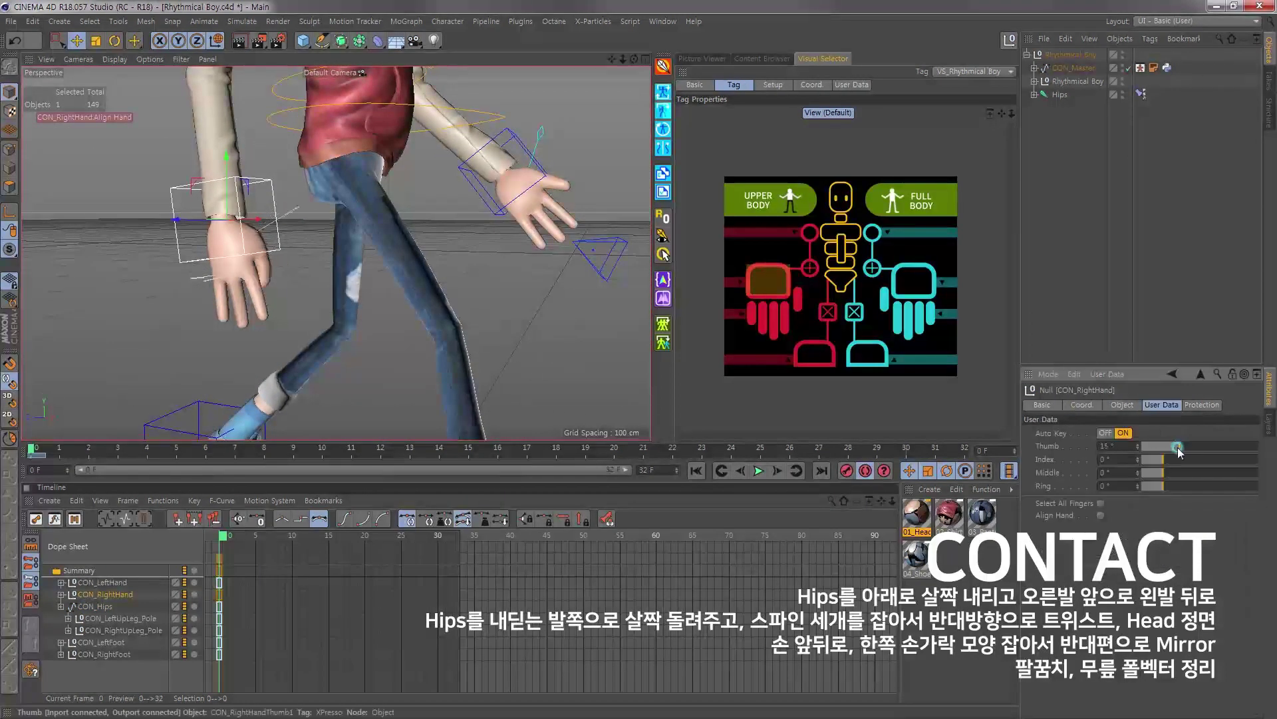
{"action": "left_click_drag", "start_coordinate": [490, 365], "coordinate": [466, 333], "text": "alt"}
{"action": "left_click_drag", "start_coordinate": [1162, 486], "coordinate": [1224, 487]}
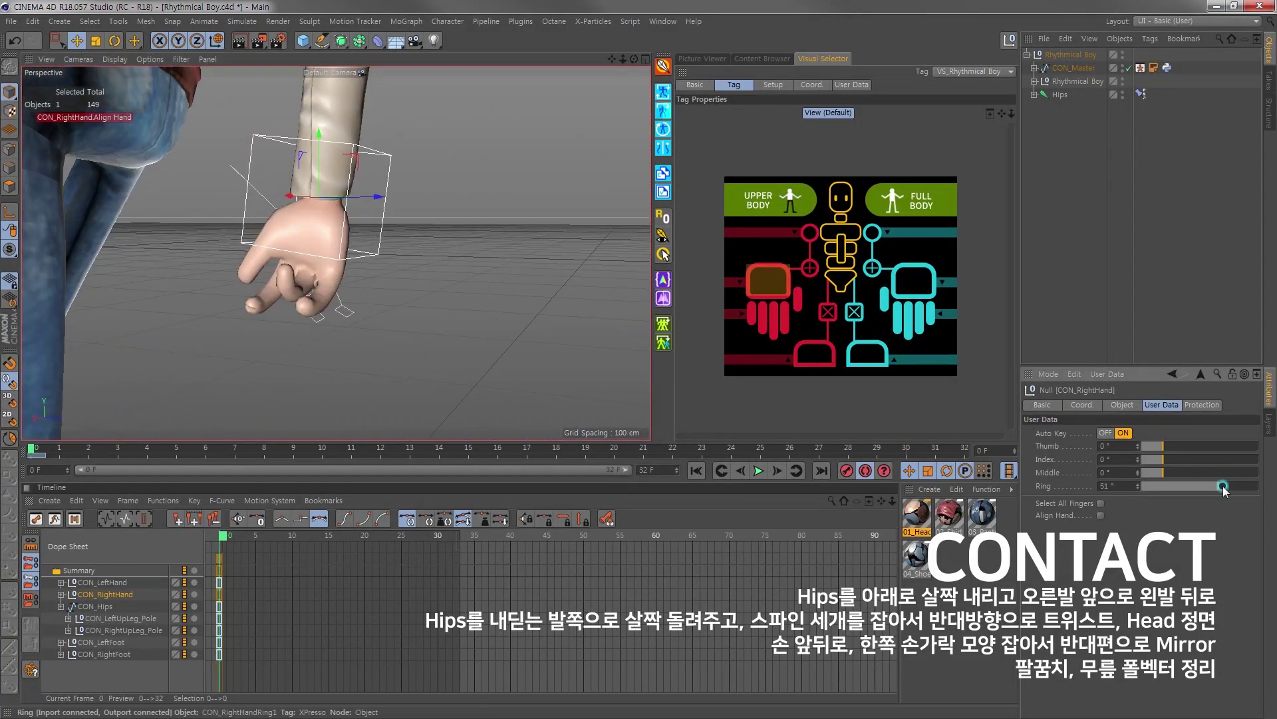
Step: Bend the right thumb tip to 30° and rotate the four right-hand finger controls
{"action": "left_click_drag", "start_coordinate": [399, 299], "coordinate": [333, 266], "text": "alt"}
{"action": "left_click", "coordinate": [297, 186]}
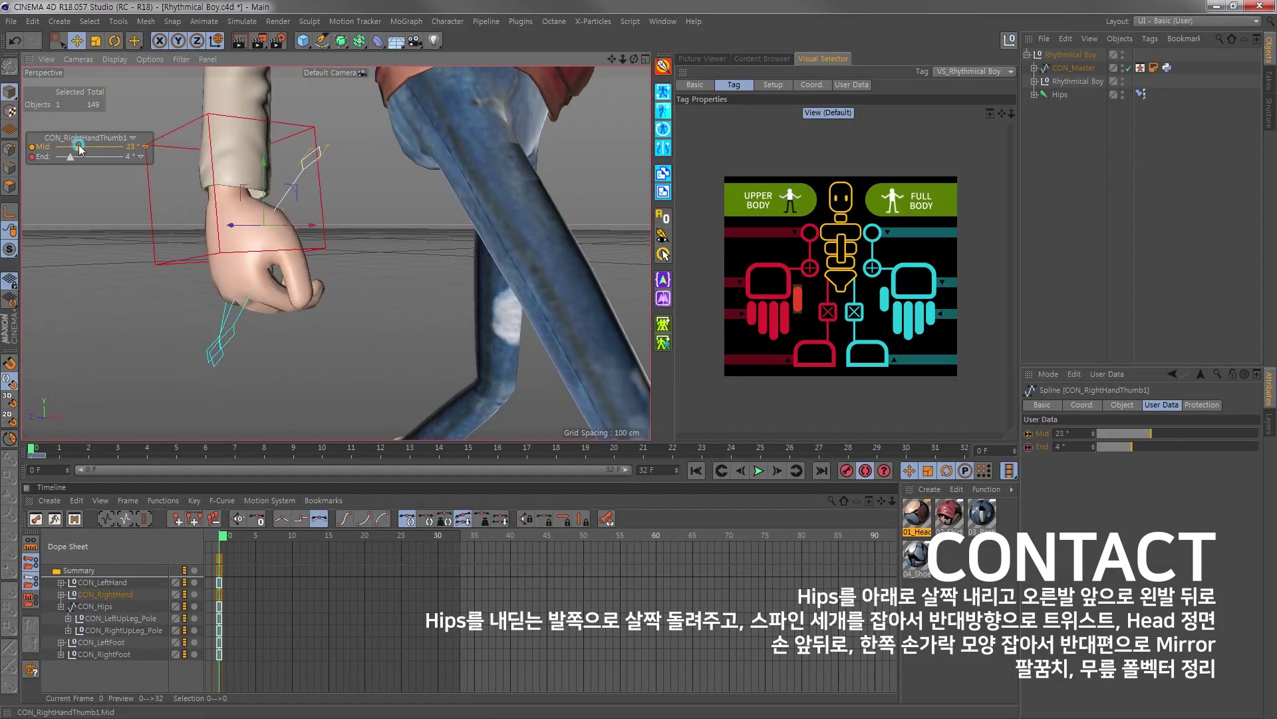
{"action": "left_click_drag", "start_coordinate": [80, 161], "coordinate": [81, 157]}
{"action": "scroll", "coordinate": [333, 253], "scroll_direction": "down", "scroll_amount": 5}
{"action": "key", "text": "r"}
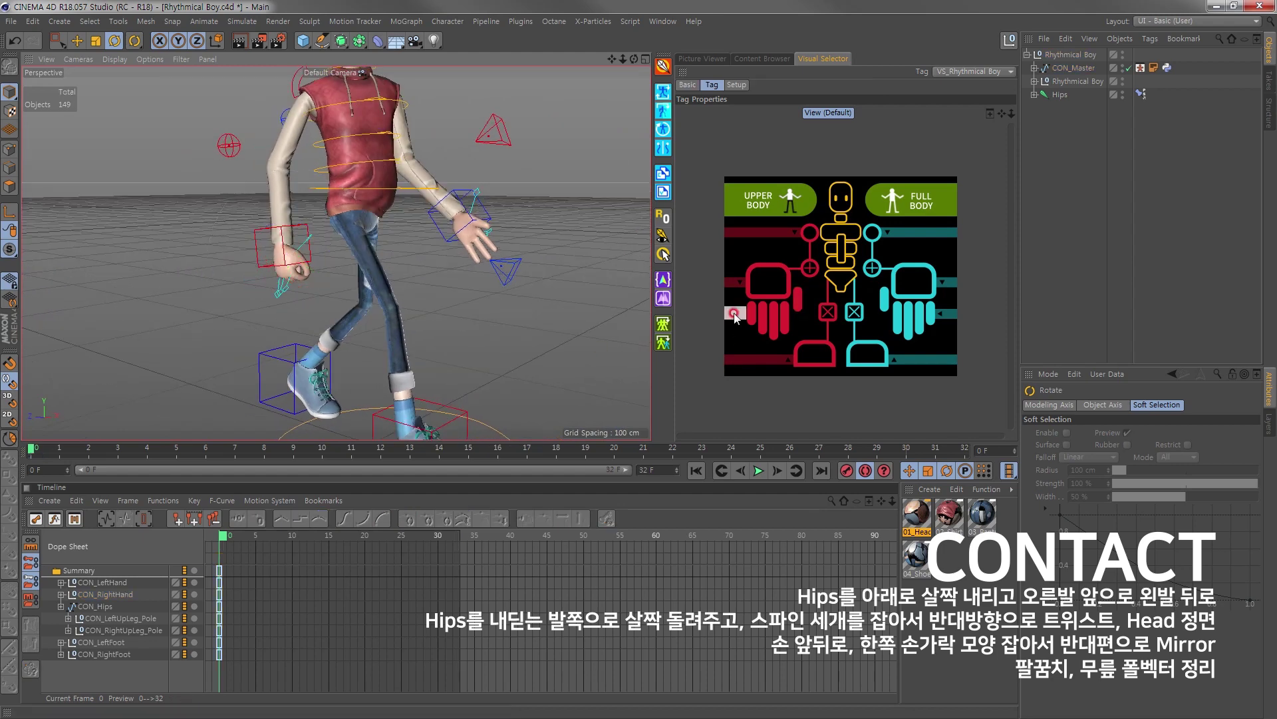
{"action": "left_click_drag", "start_coordinate": [466, 266], "coordinate": [625, 228], "text": "alt"}
{"action": "left_click_drag", "start_coordinate": [640, 157], "coordinate": [466, 232], "text": "alt"}
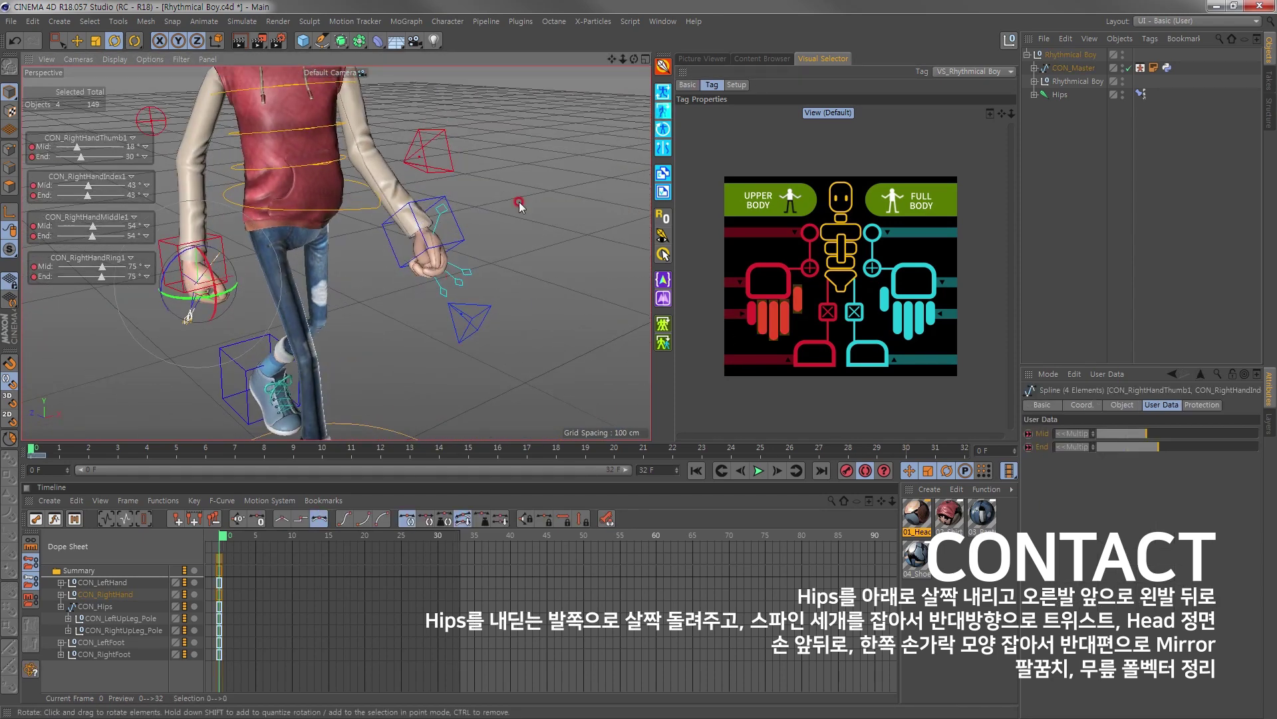
{"action": "scroll", "coordinate": [400, 266], "scroll_direction": "down", "scroll_amount": 4}
Step: Move the right and left knee pole controls in the four-view layout, then clear the selection
{"action": "middle_click", "coordinate": [357, 286]}
{"action": "left_click", "coordinate": [291, 301]}
{"action": "key", "text": "e"}
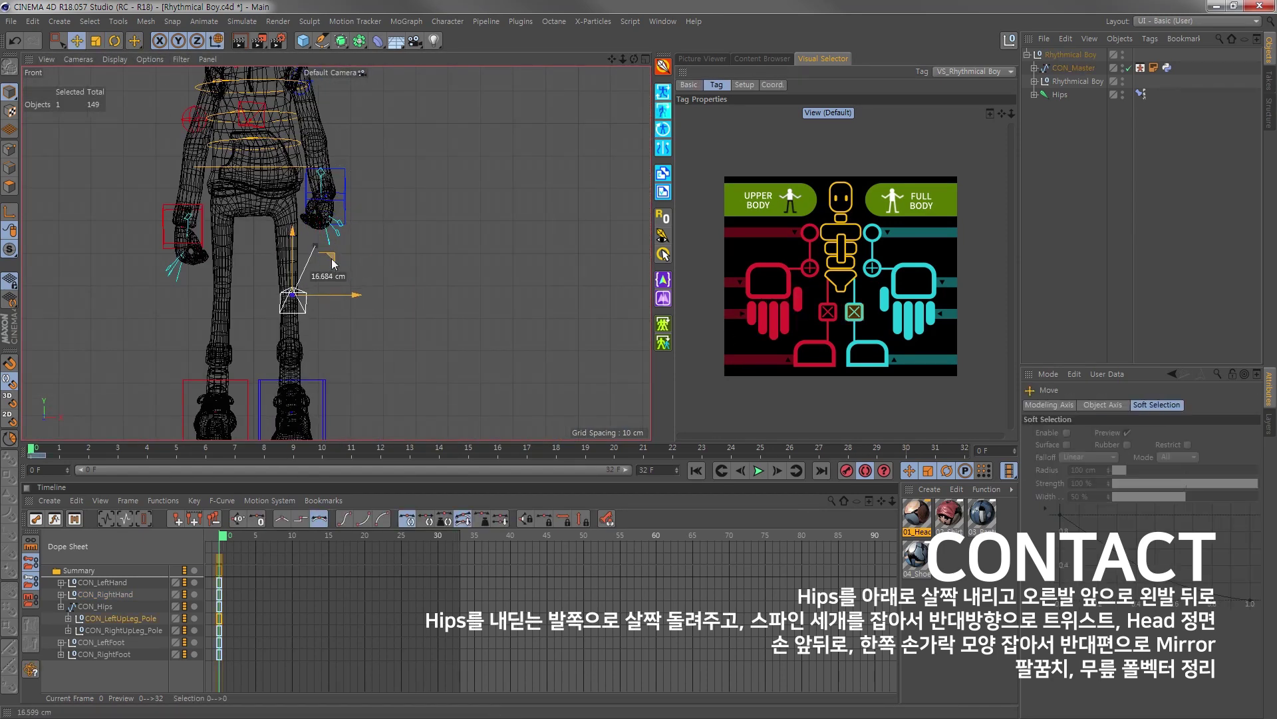
{"action": "middle_click", "coordinate": [271, 273]}
{"action": "middle_click", "coordinate": [199, 166]}
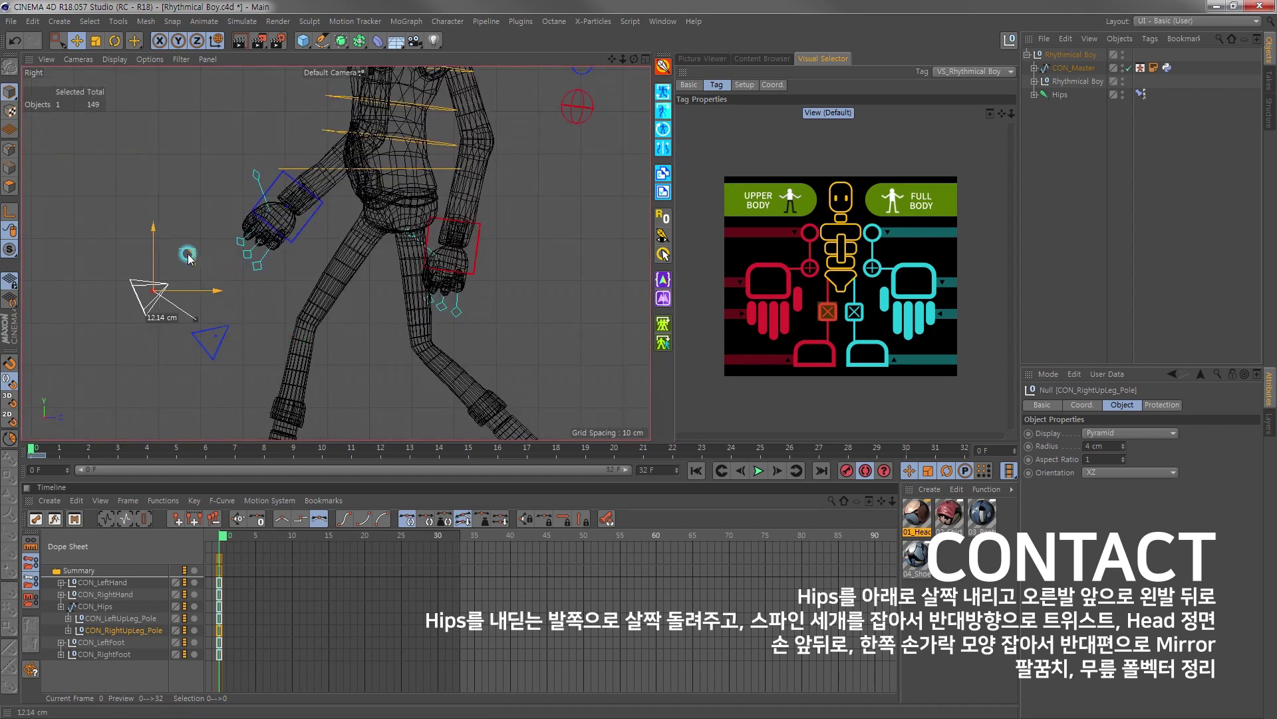
{"action": "left_click", "coordinate": [227, 236]}
{"action": "left_click_drag", "start_coordinate": [399, 199], "coordinate": [333, 200], "text": "alt"}
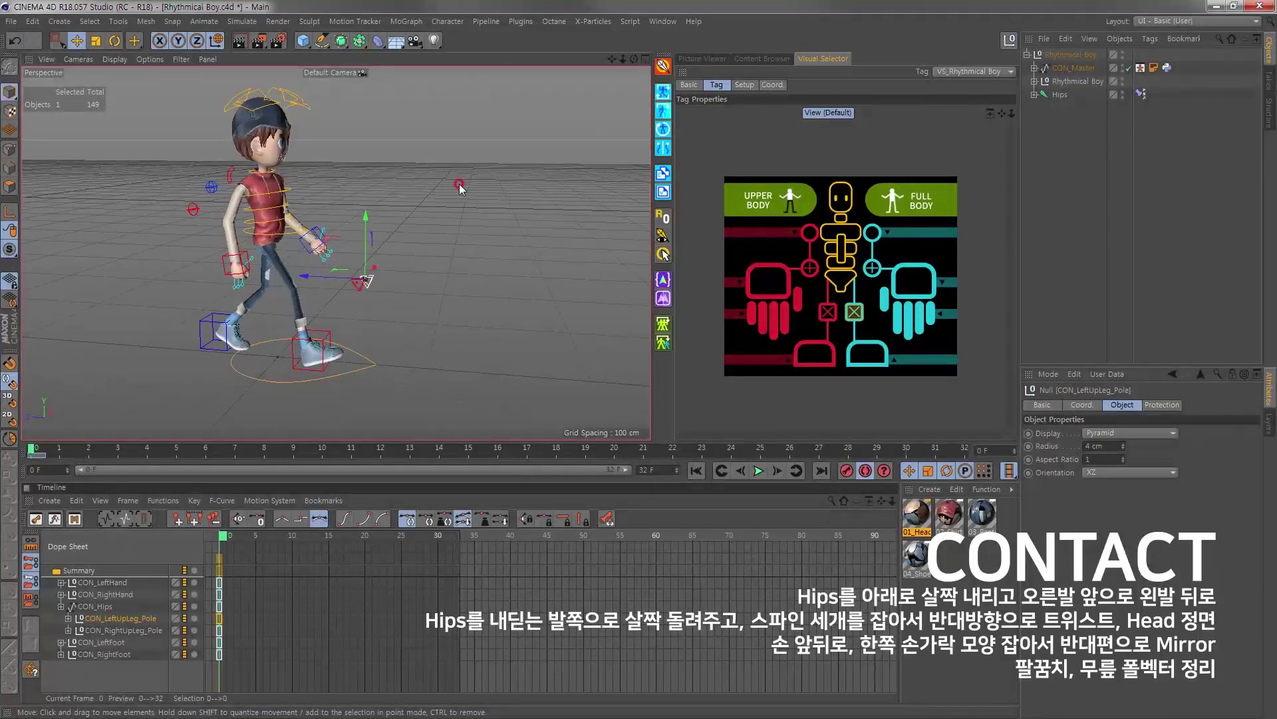
{"action": "left_click", "coordinate": [197, 581]}
Step: Copy the frame 0 contact keys to frames 16 and 32 in the Dope Sheet
{"action": "left_click_drag", "start_coordinate": [219, 582], "coordinate": [336, 582], "text": "ctrl"}
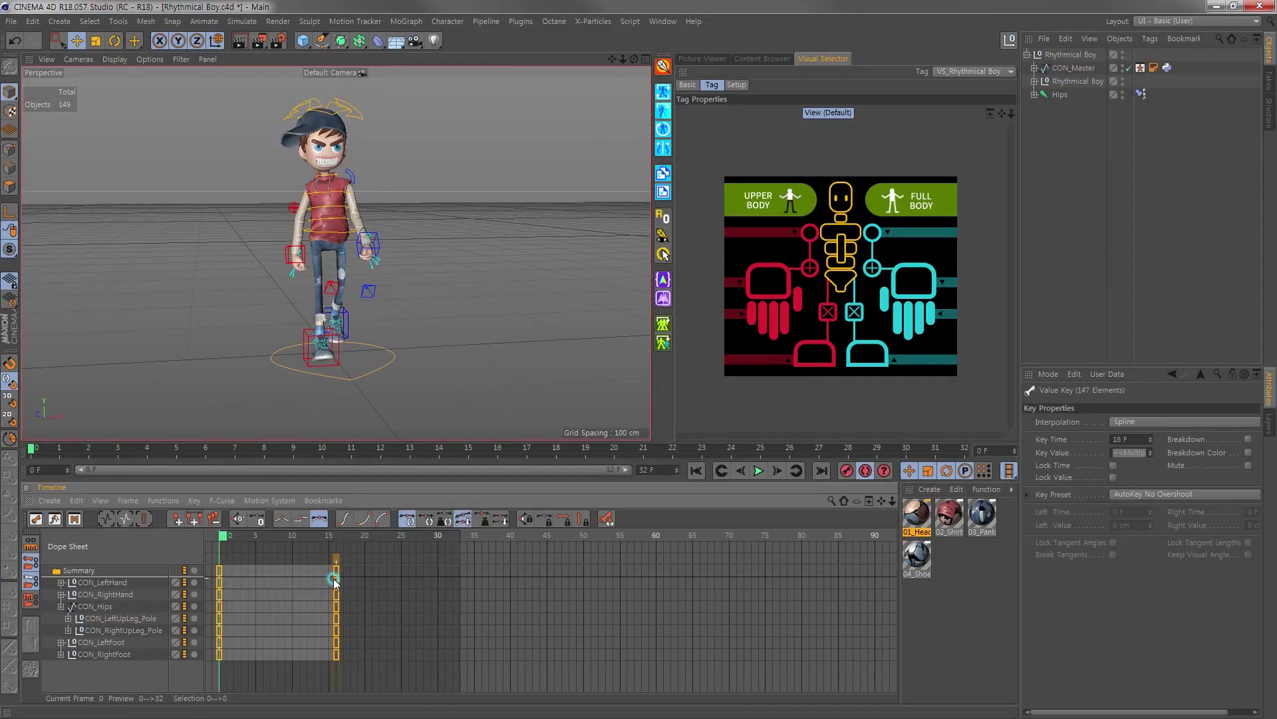
{"action": "left_click_drag", "start_coordinate": [838, 278], "coordinate": [772, 269]}
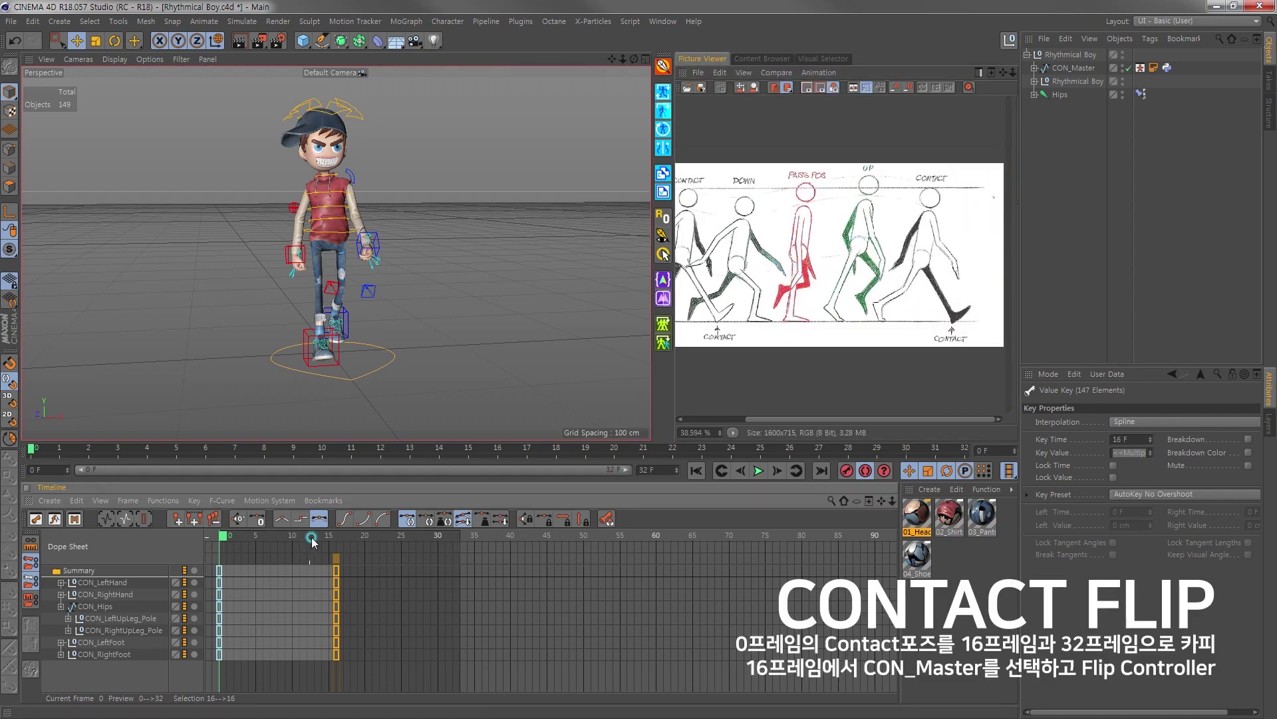
{"action": "left_click_drag", "start_coordinate": [336, 571], "coordinate": [447, 576], "text": "ctrl"}
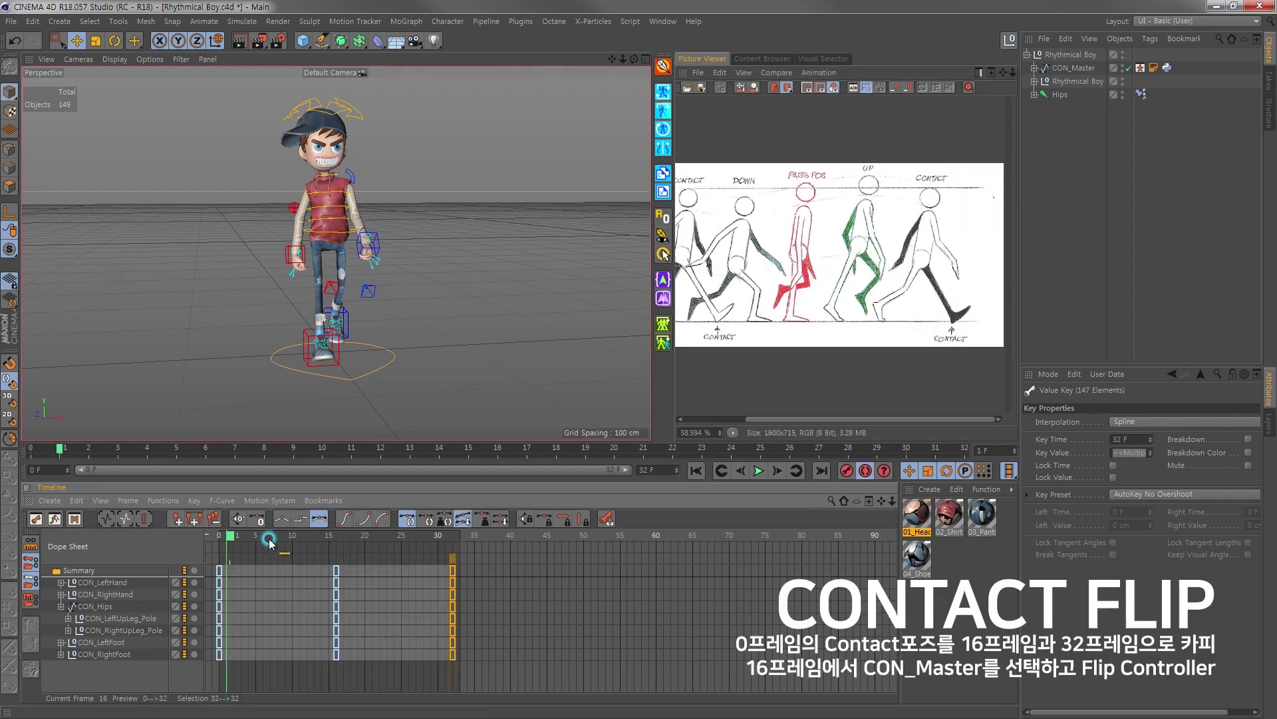
{"action": "scroll", "coordinate": [381, 605], "scroll_direction": "up", "scroll_amount": 3}
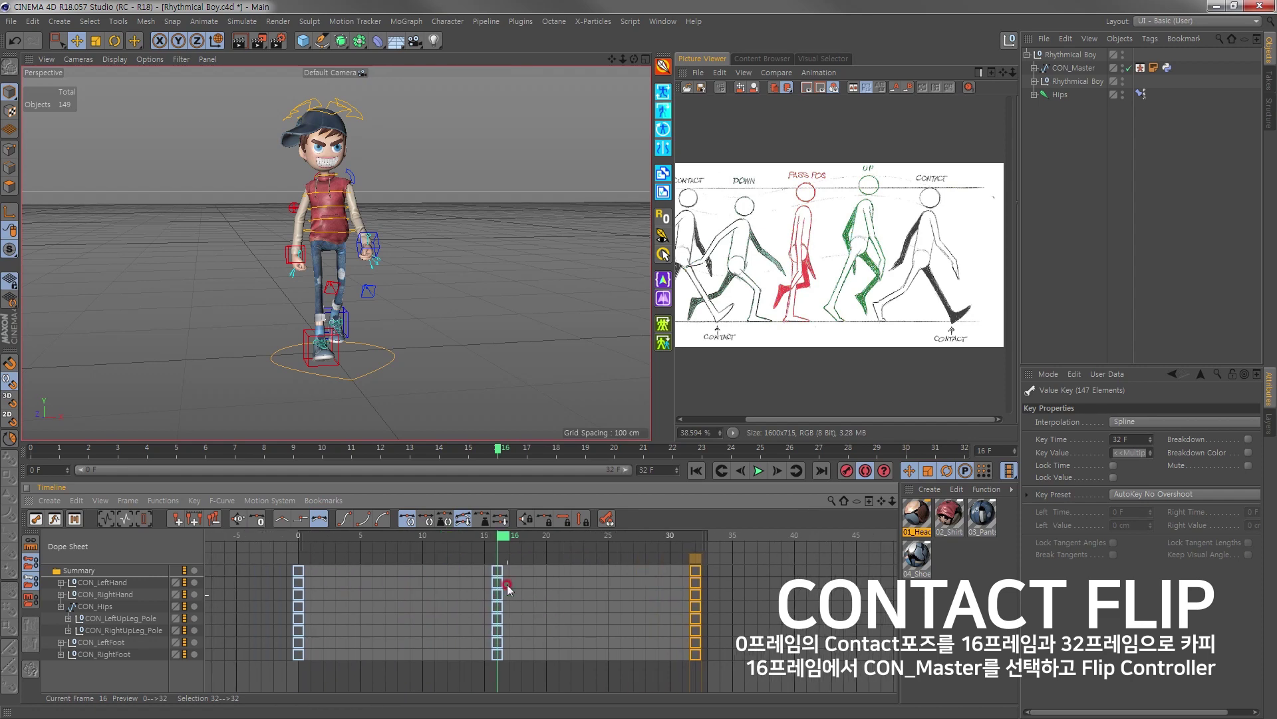
Step: Flip CON_Master's contact pose at frame 16, then play the walk from frame 0
{"action": "left_click_drag", "start_coordinate": [408, 373], "coordinate": [370, 366], "text": "alt"}
{"action": "left_click", "coordinate": [371, 366]}
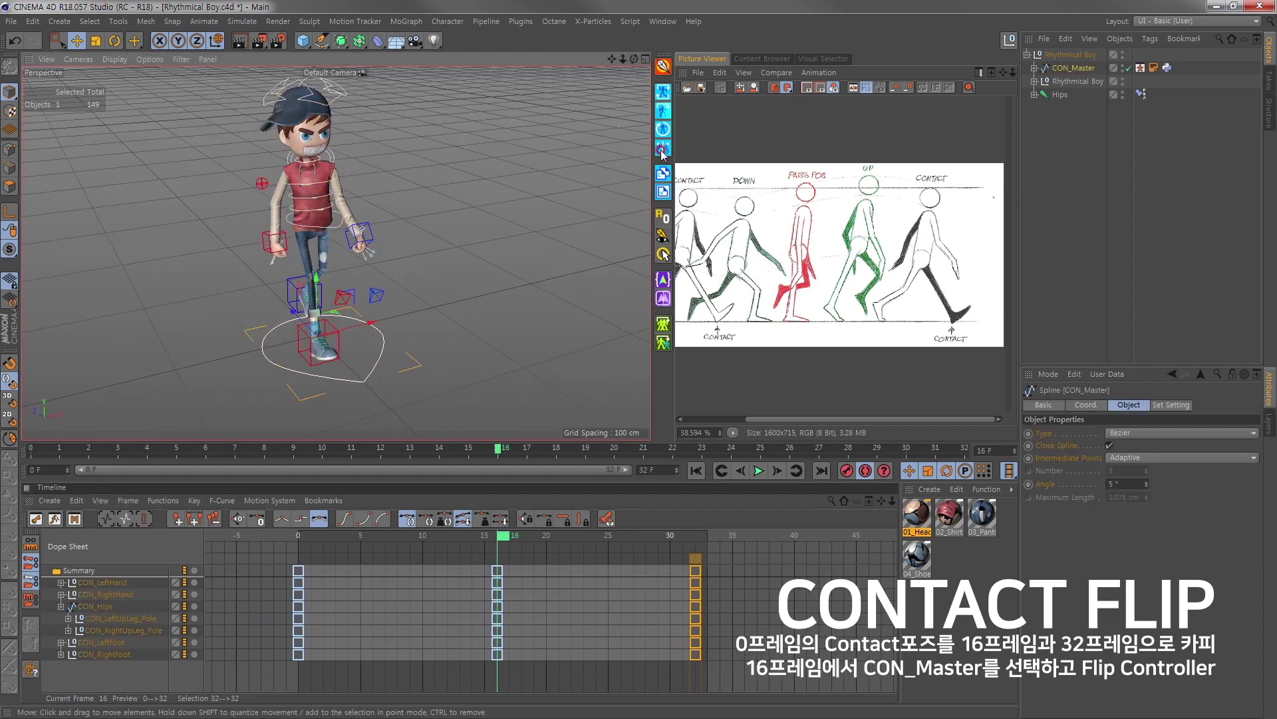
{"action": "left_click", "coordinate": [663, 93]}
{"action": "scroll", "coordinate": [351, 268], "scroll_direction": "down", "scroll_amount": 2}
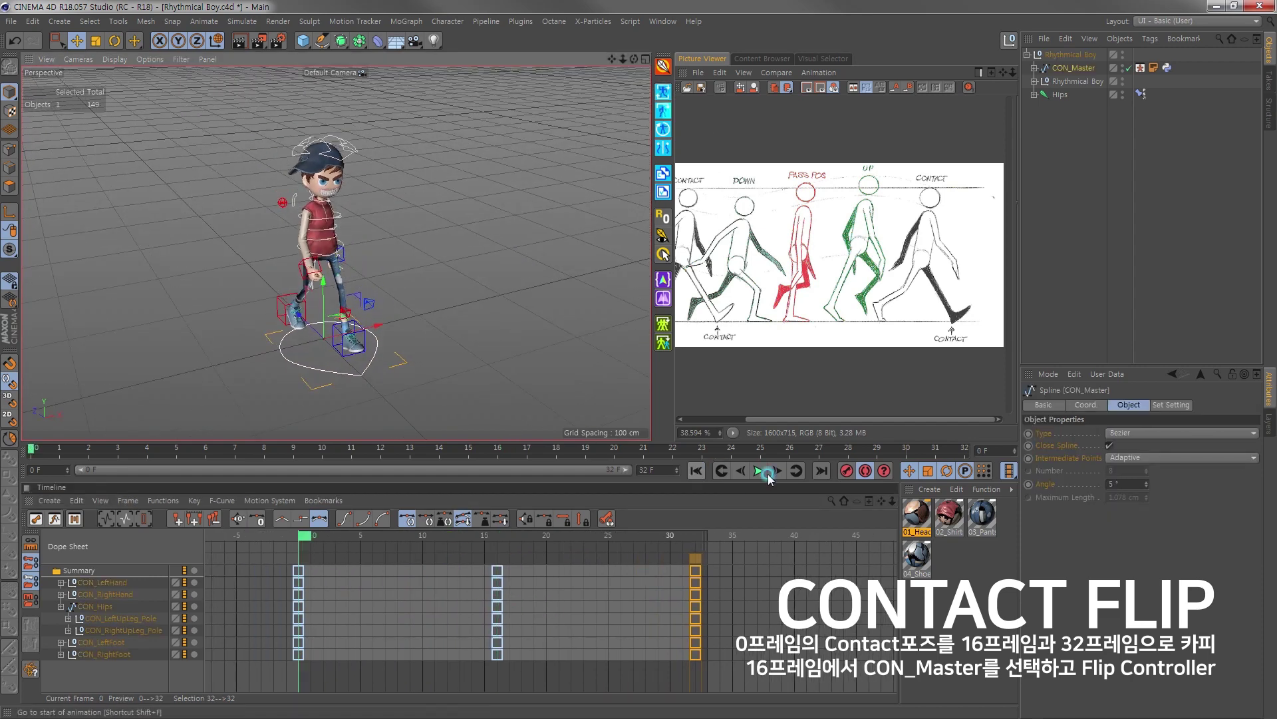
{"action": "left_click", "coordinate": [766, 472]}
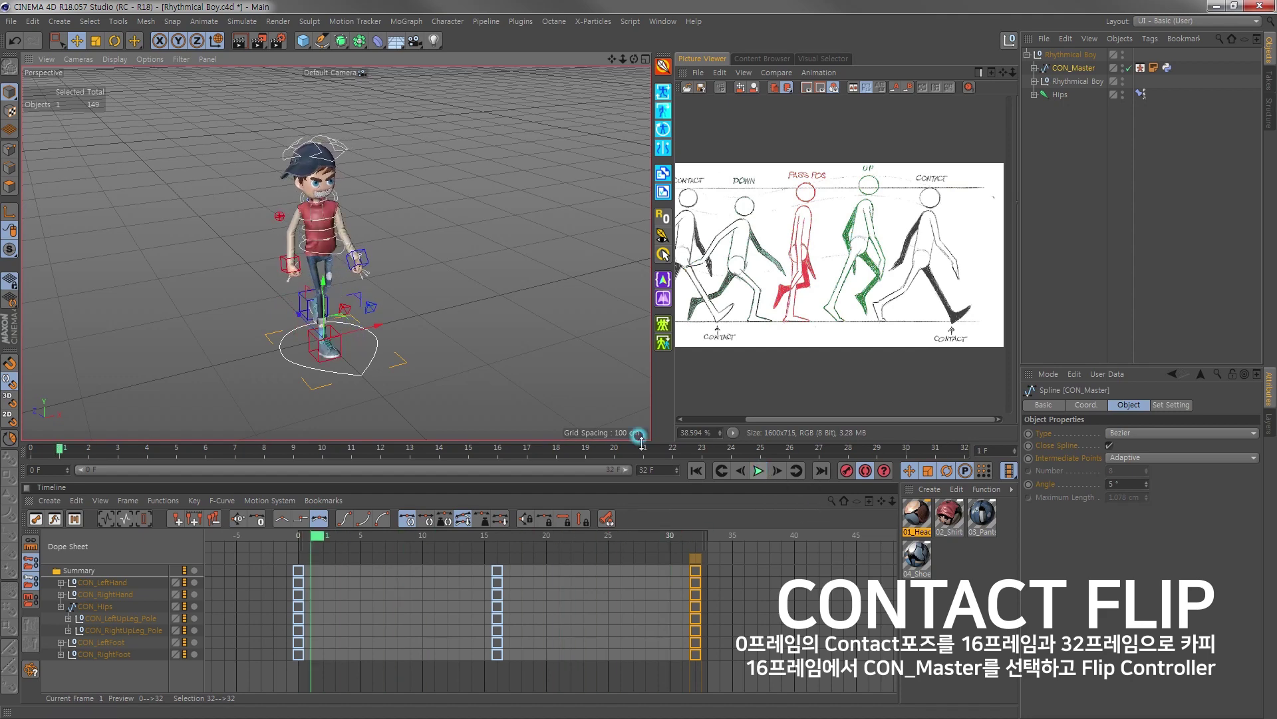
{"action": "mouse_move", "coordinate": [466, 200]}
{"action": "left_mouse_down", "text": "alt"}
{"action": "mouse_move", "coordinate": [391, 253]}
{"action": "mouse_move", "coordinate": [354, 236]}
{"action": "left_mouse_up", "text": "alt"}
Step: Select the 02_shirts mesh and switch to Polygon mode
{"action": "left_click", "coordinate": [355, 236]}
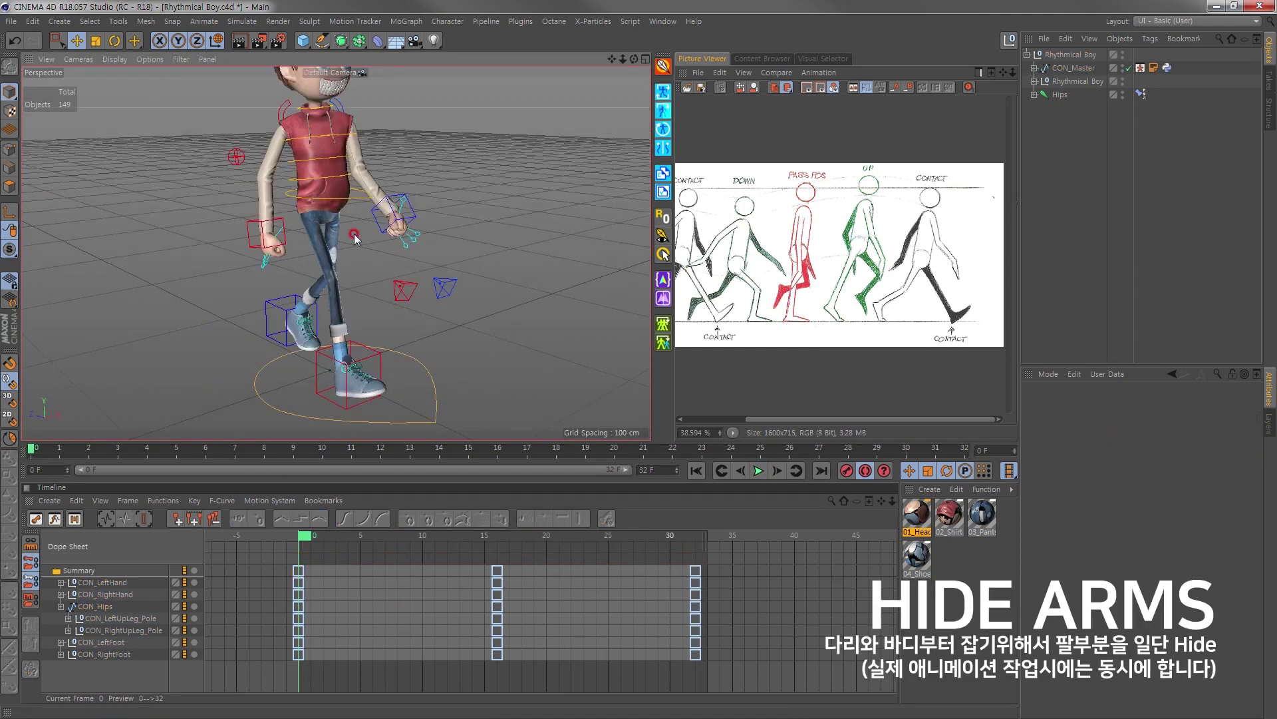
{"action": "left_click", "coordinate": [395, 249]}
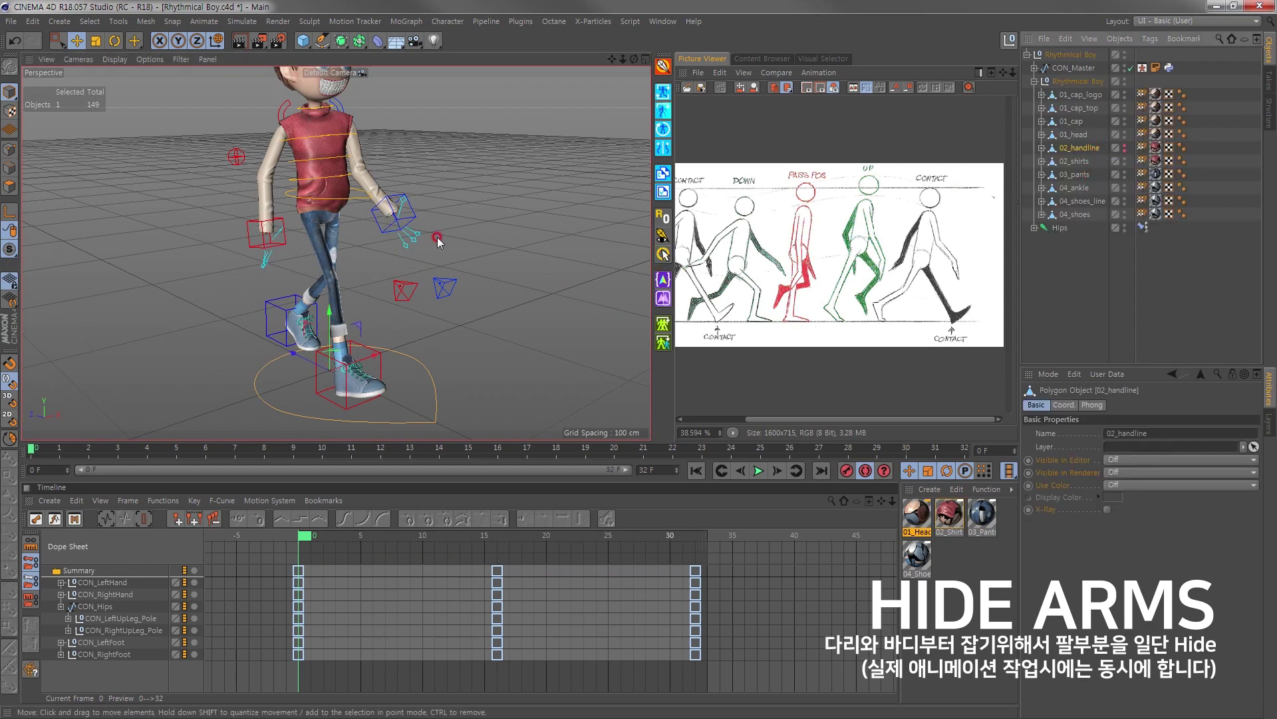
{"action": "middle_click_drag", "start_coordinate": [438, 241], "coordinate": [372, 274], "text": "alt"}
{"action": "left_click", "coordinate": [1074, 161]}
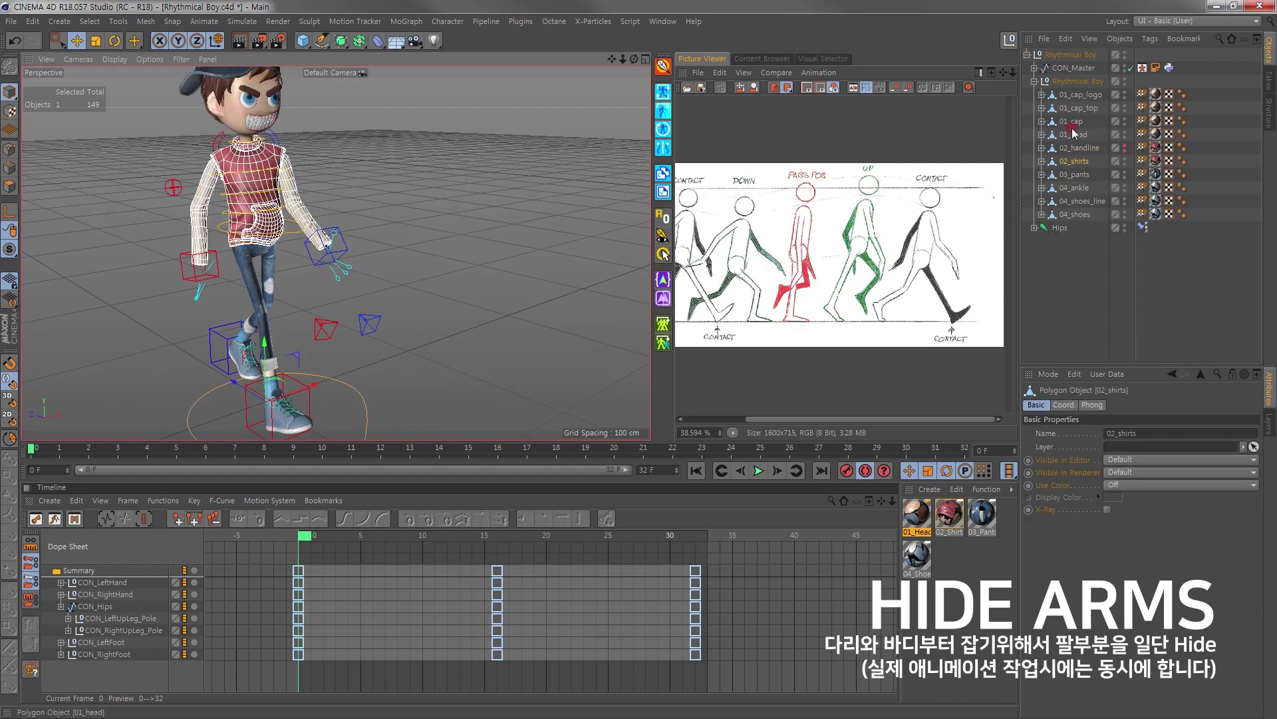
{"action": "left_click", "coordinate": [12, 176]}
Step: Rectangle-select both sleeves' polygons, hide them, and return to Model mode
{"action": "key", "text": "0"}
{"action": "left_click_drag", "start_coordinate": [85, 133], "coordinate": [225, 186]}
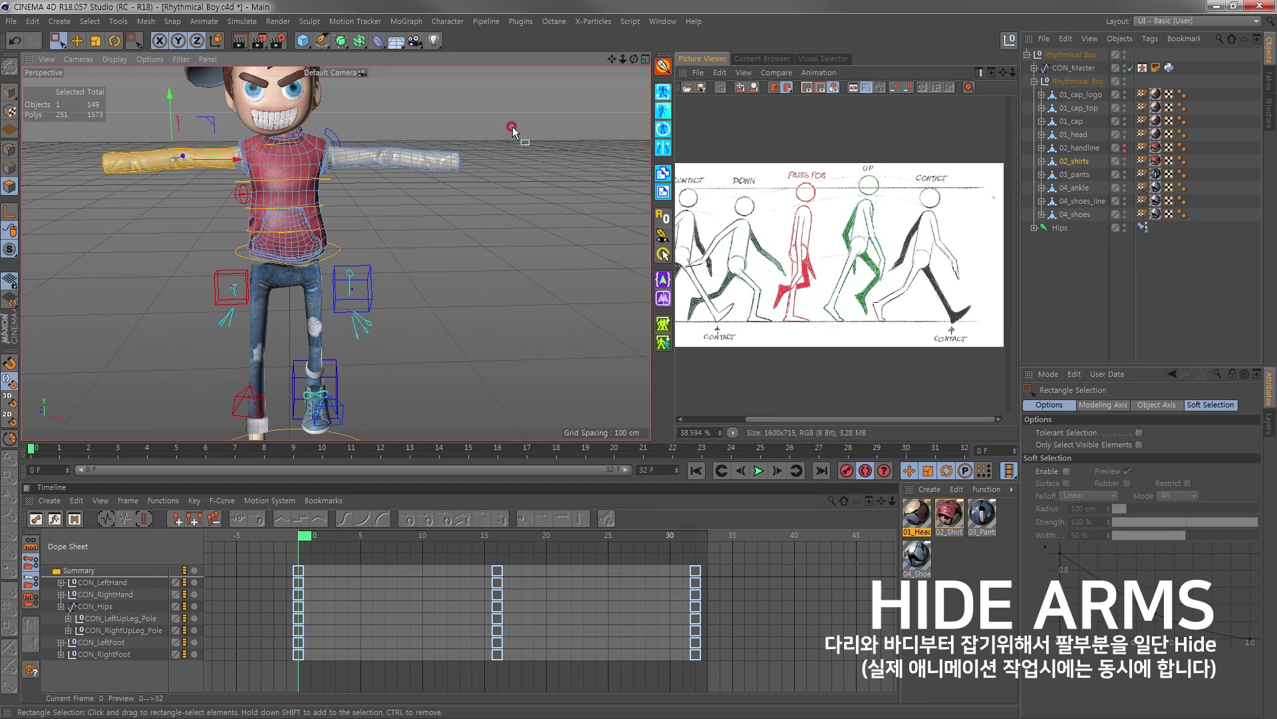
{"action": "left_click_drag", "start_coordinate": [343, 201], "coordinate": [187, 140], "text": "alt"}
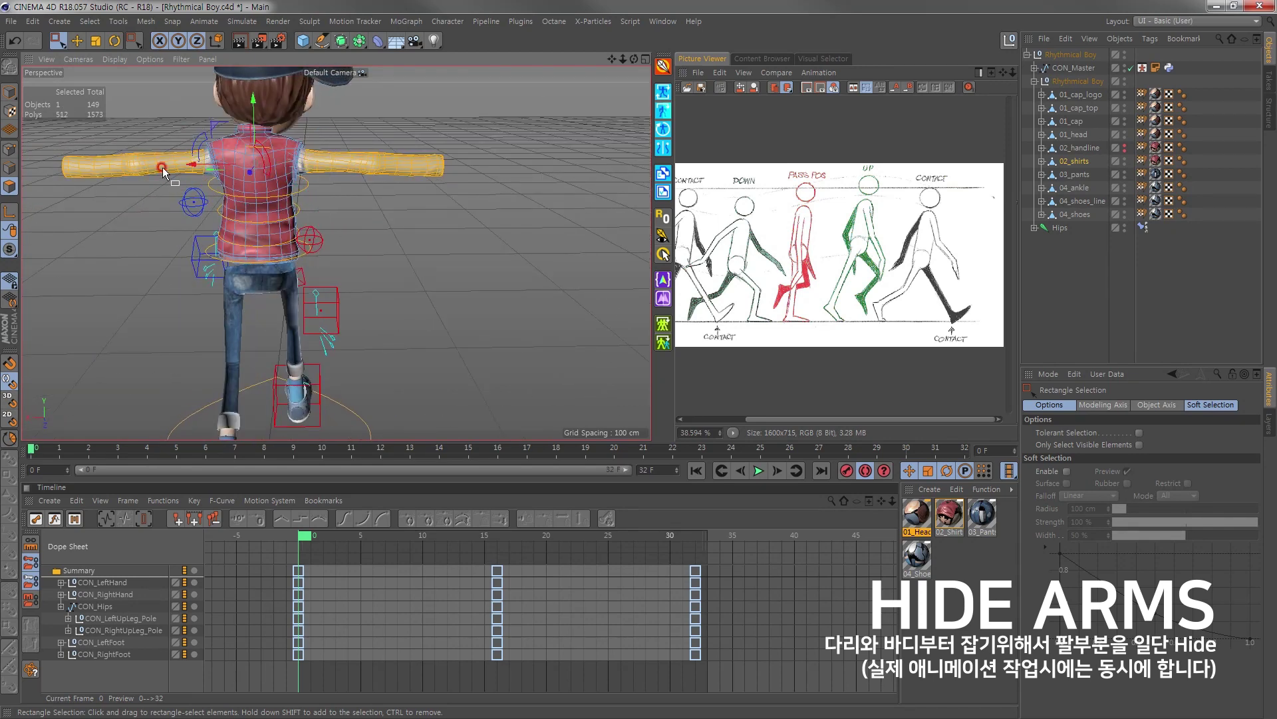
{"action": "left_click_drag", "start_coordinate": [163, 171], "coordinate": [219, 174], "text": "alt"}
{"action": "left_click", "coordinate": [90, 22]}
{"action": "left_click", "coordinate": [143, 288]}
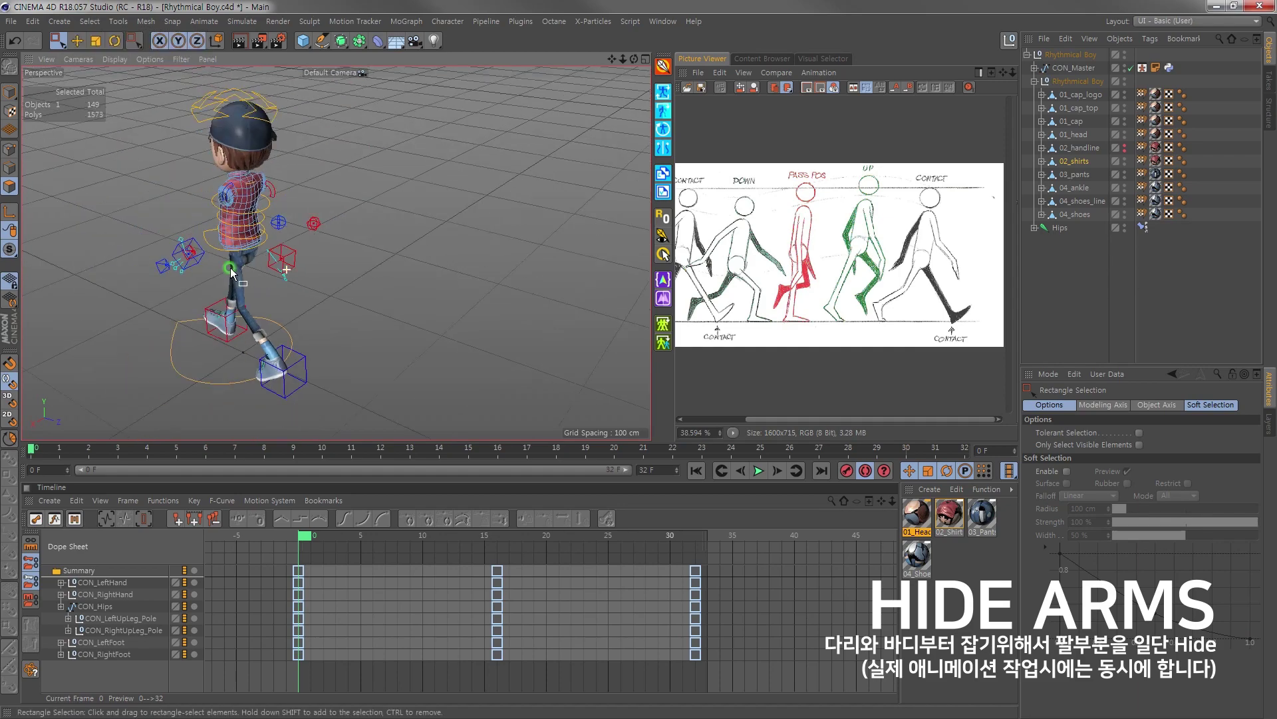
{"action": "left_click", "coordinate": [10, 96]}
{"action": "left_click_drag", "start_coordinate": [266, 226], "coordinate": [341, 232], "text": "alt"}
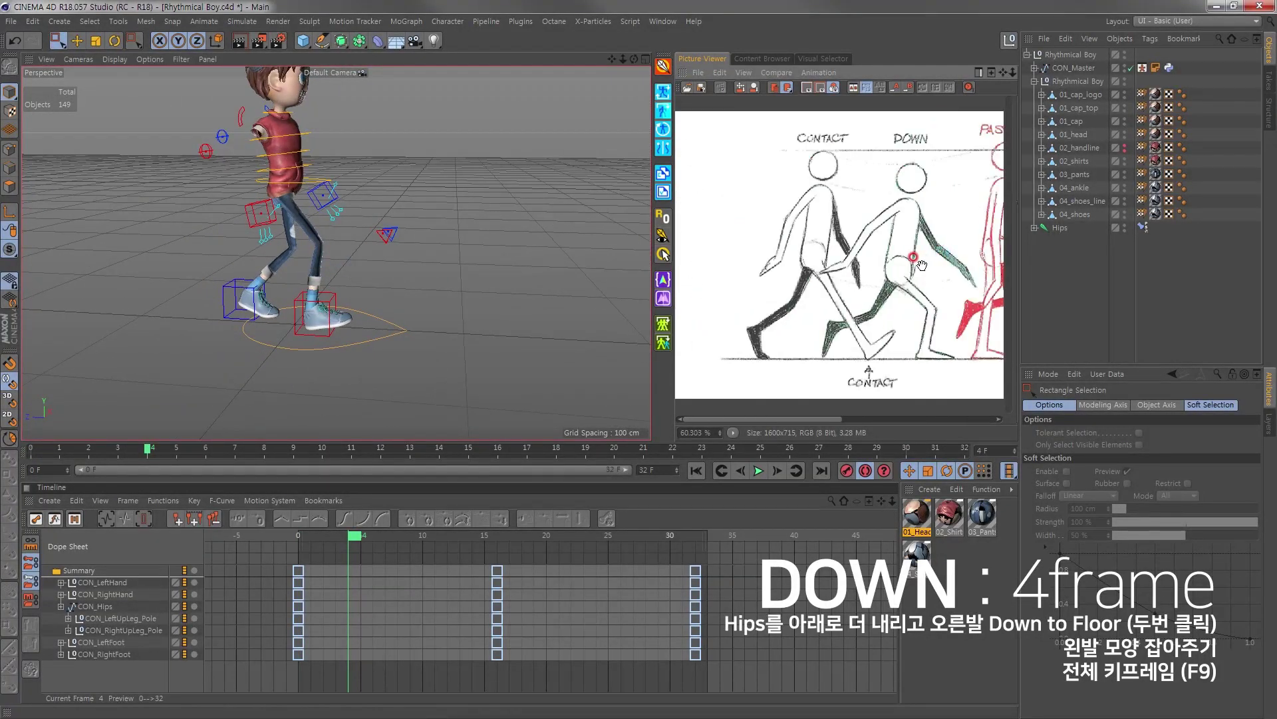
Step: Lower the hips, set the right foot Down to Floor, and raise the left heel to Toe-Heel -80
{"action": "scroll", "coordinate": [921, 266], "scroll_direction": "up", "scroll_amount": 2}
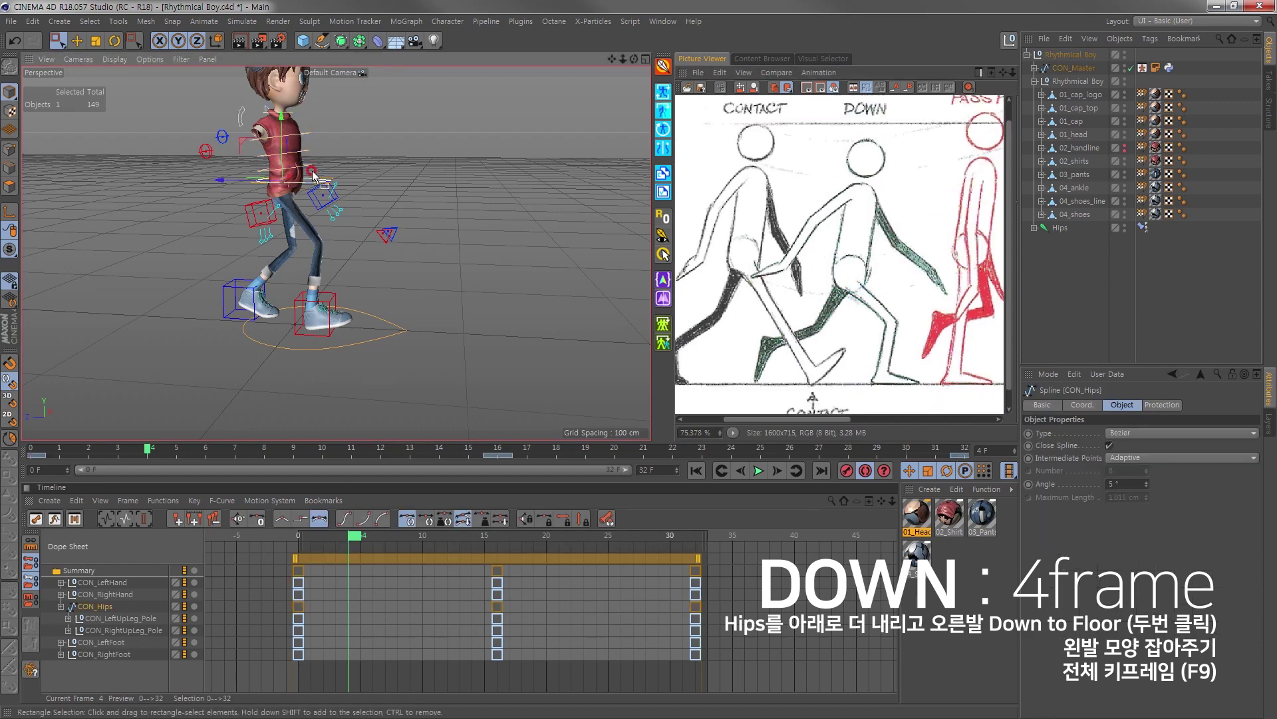
{"action": "left_click_drag", "start_coordinate": [311, 192], "coordinate": [311, 200]}
{"action": "left_click", "coordinate": [315, 313]}
{"action": "double_click", "coordinate": [1129, 492]}
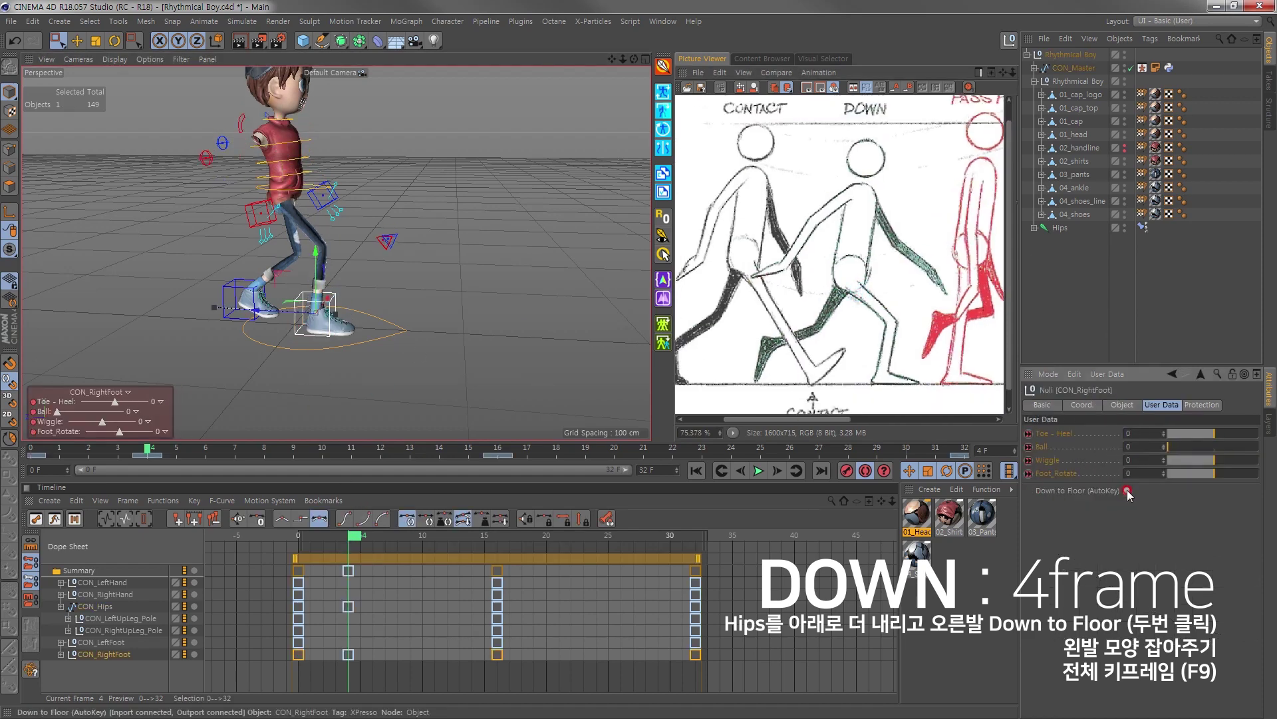
{"action": "left_click", "coordinate": [223, 307]}
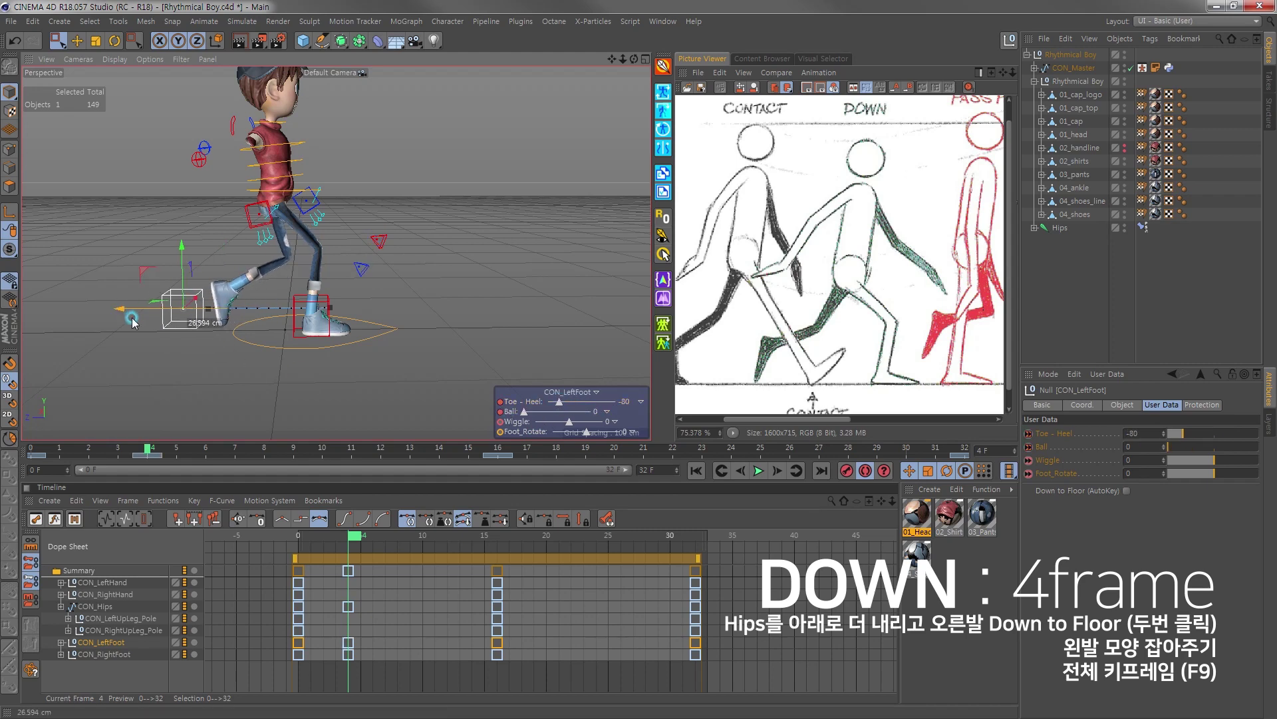
{"action": "mouse_move", "coordinate": [118, 321]}
{"action": "left_mouse_down", "text": "alt"}
{"action": "mouse_move", "coordinate": [285, 253]}
{"action": "mouse_move", "coordinate": [278, 338]}
{"action": "mouse_move", "coordinate": [303, 358]}
{"action": "left_mouse_up", "text": "alt"}
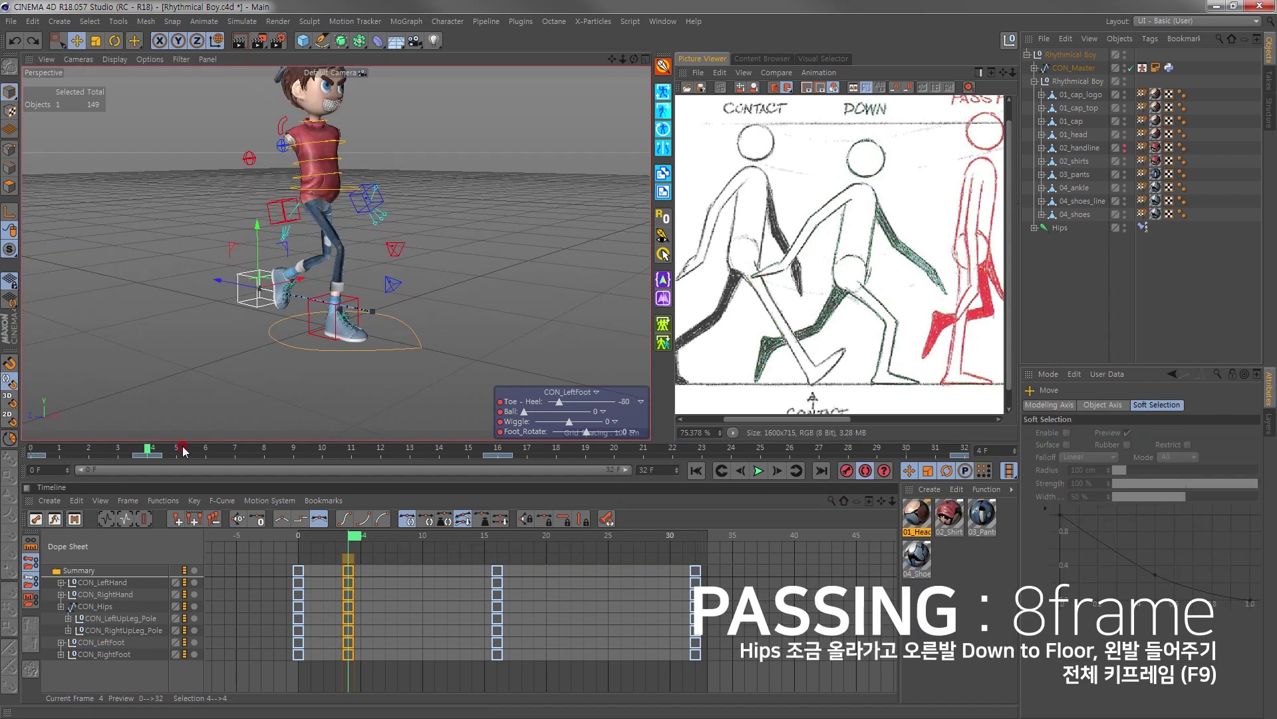
Step: At frame 8, raise the hips ~5.5 cm, lift the left foot ~12 cm and tilt its toe down
{"action": "left_click", "coordinate": [324, 322]}
{"action": "mouse_move", "coordinate": [324, 323]}
{"action": "left_mouse_down", "text": "alt"}
{"action": "mouse_move", "coordinate": [387, 245]}
{"action": "mouse_move", "coordinate": [359, 220]}
{"action": "left_mouse_up", "text": "alt"}
{"action": "left_click", "coordinate": [328, 313]}
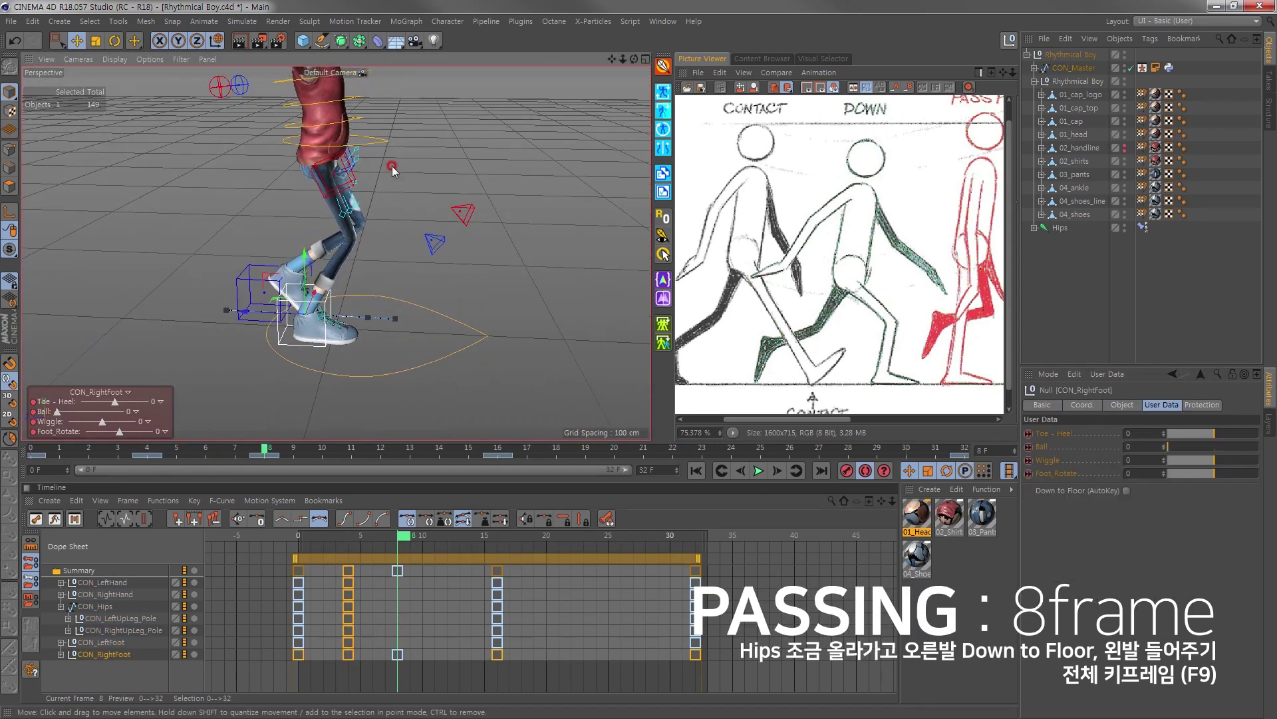
{"action": "left_click", "coordinate": [319, 123]}
{"action": "left_click_drag", "start_coordinate": [320, 113], "coordinate": [320, 89]}
{"action": "left_click", "coordinate": [253, 295]}
{"action": "left_click_drag", "start_coordinate": [253, 295], "coordinate": [260, 221], "text": "alt"}
{"action": "left_click_drag", "start_coordinate": [563, 402], "coordinate": [551, 407]}
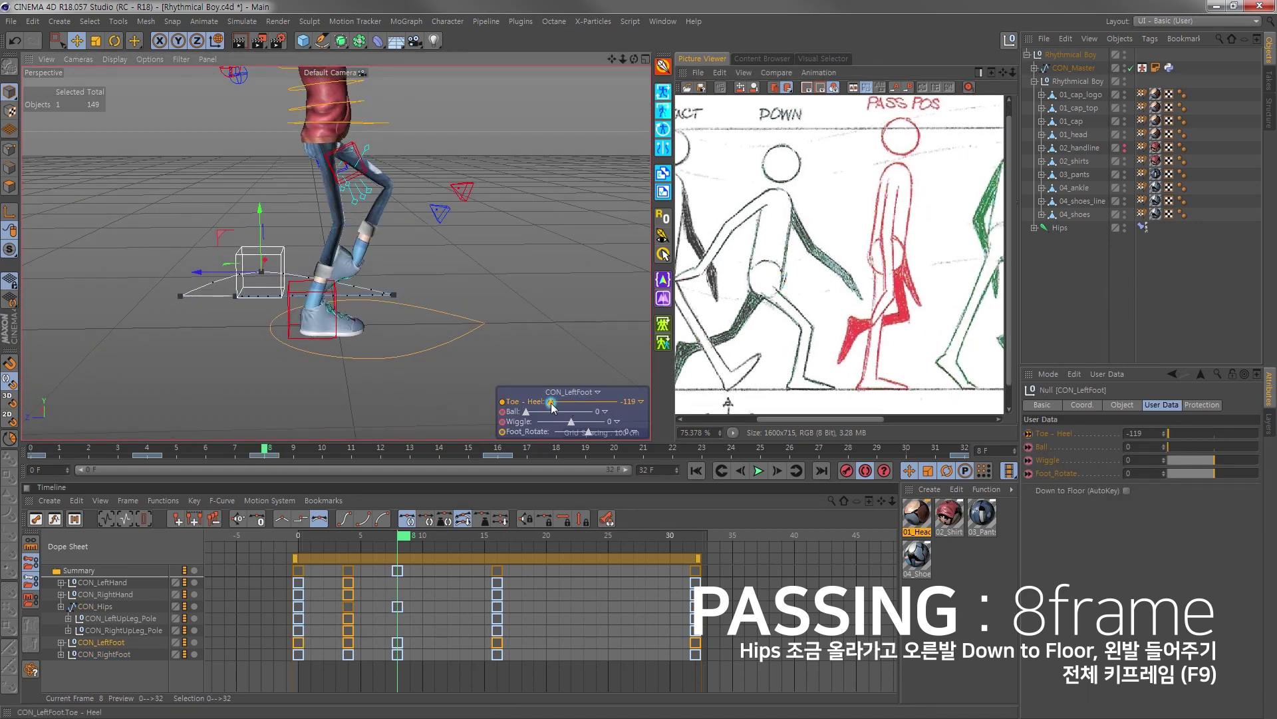
{"action": "left_click_drag", "start_coordinate": [314, 280], "coordinate": [185, 285], "text": "alt"}
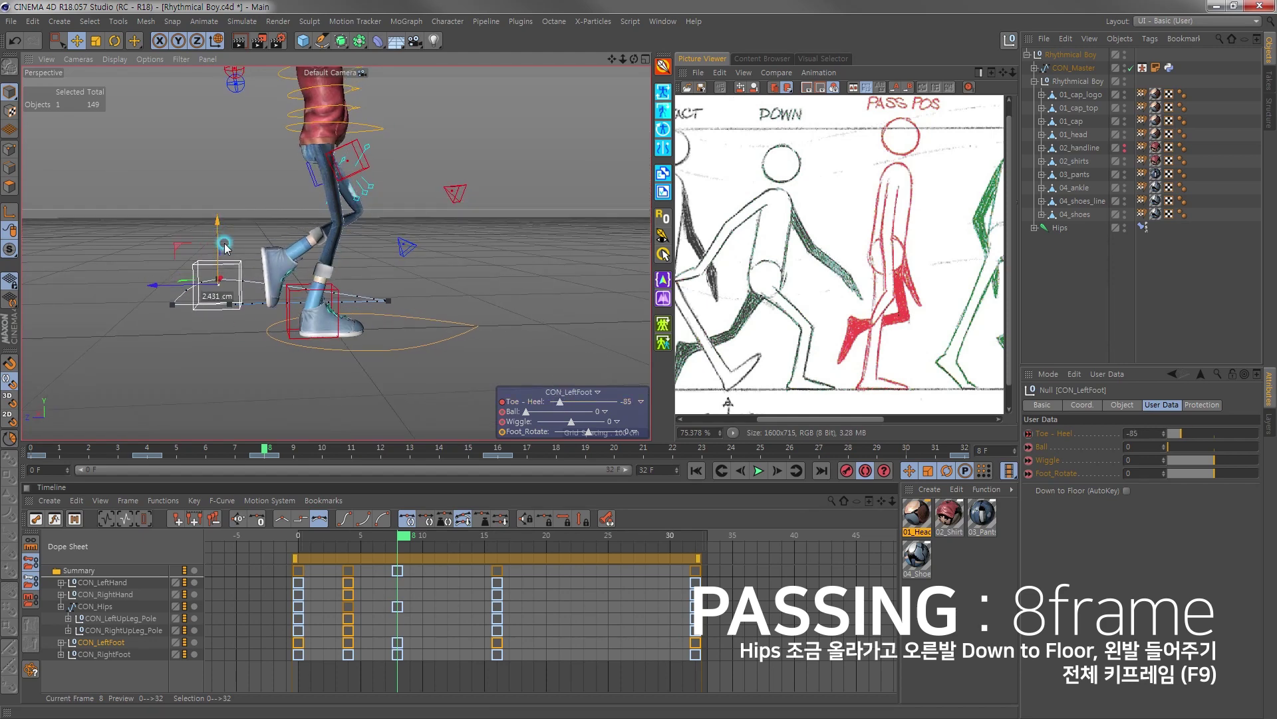
{"action": "left_click_drag", "start_coordinate": [225, 247], "coordinate": [259, 306], "text": "alt"}
Step: Key frame 8, then pose frame 12 with hips highest and right foot rolled onto its ball
{"action": "left_click", "coordinate": [847, 471]}
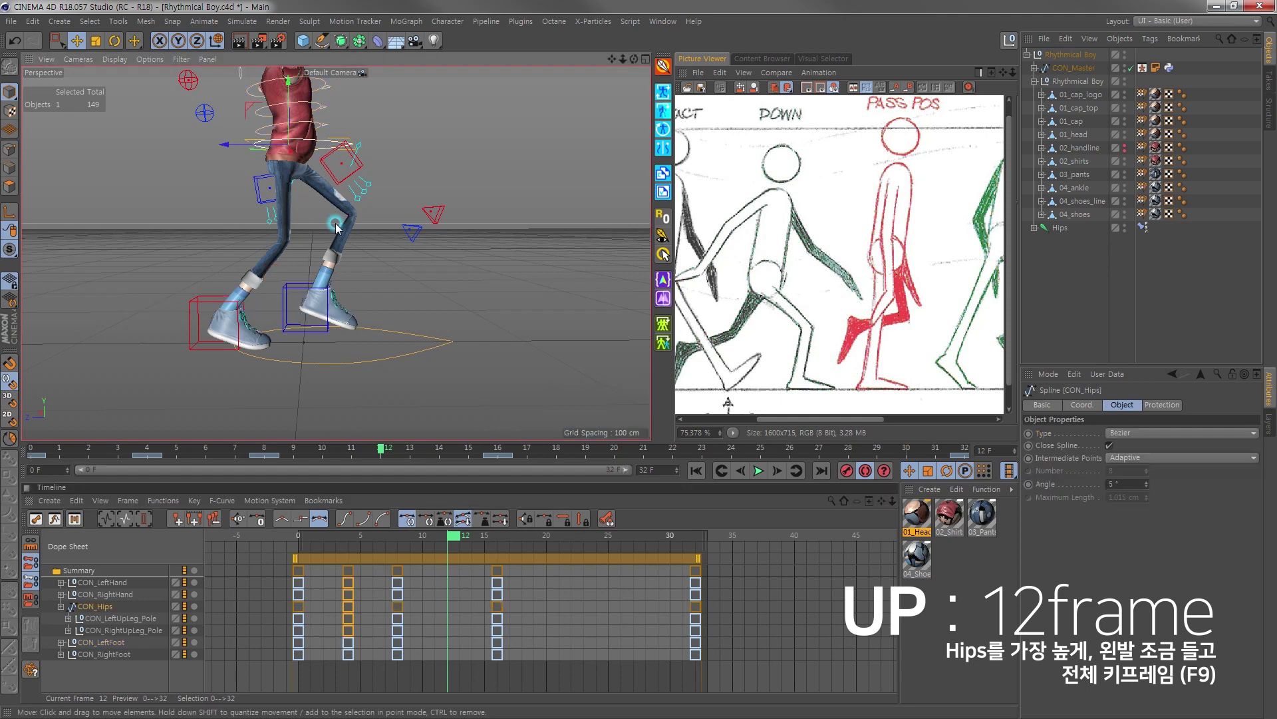
{"action": "left_click_drag", "start_coordinate": [308, 157], "coordinate": [284, 140]}
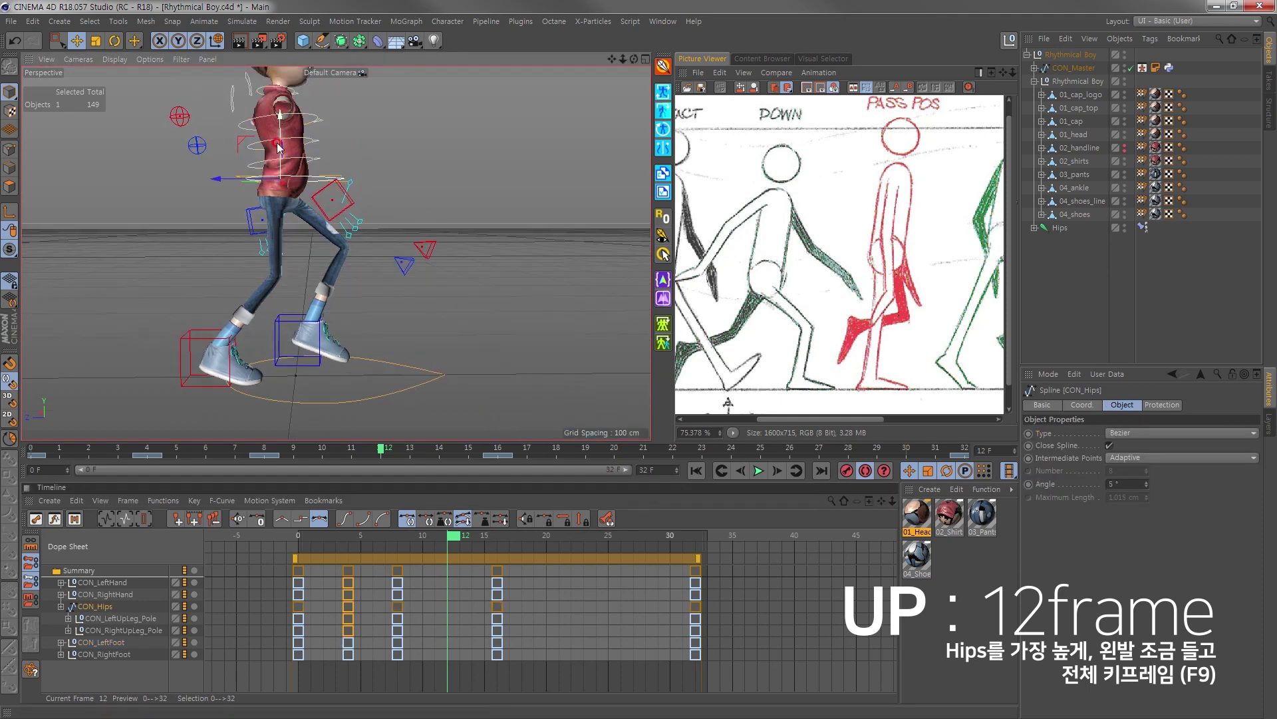
{"action": "left_click", "coordinate": [189, 338]}
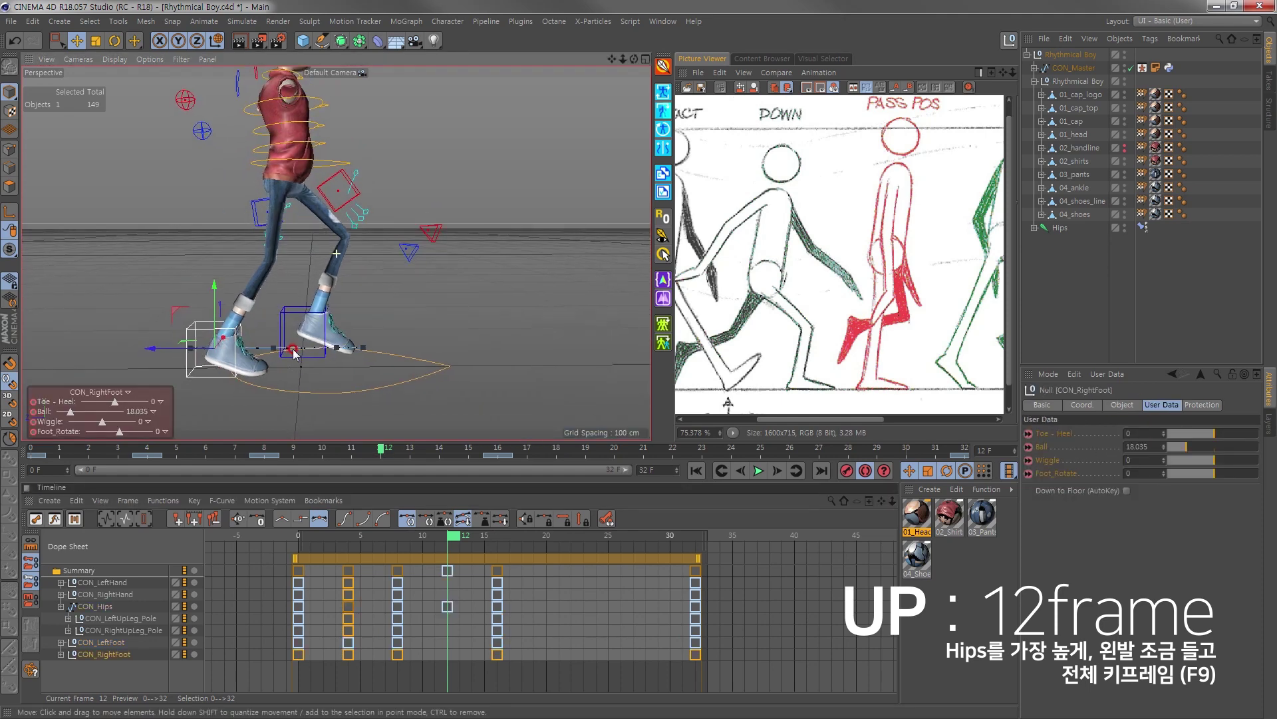
{"action": "left_click_drag", "start_coordinate": [189, 338], "coordinate": [245, 346], "text": "alt"}
{"action": "left_click", "coordinate": [312, 292]}
{"action": "left_click_drag", "start_coordinate": [313, 293], "coordinate": [304, 362], "text": "alt"}
{"action": "left_click", "coordinate": [304, 373]}
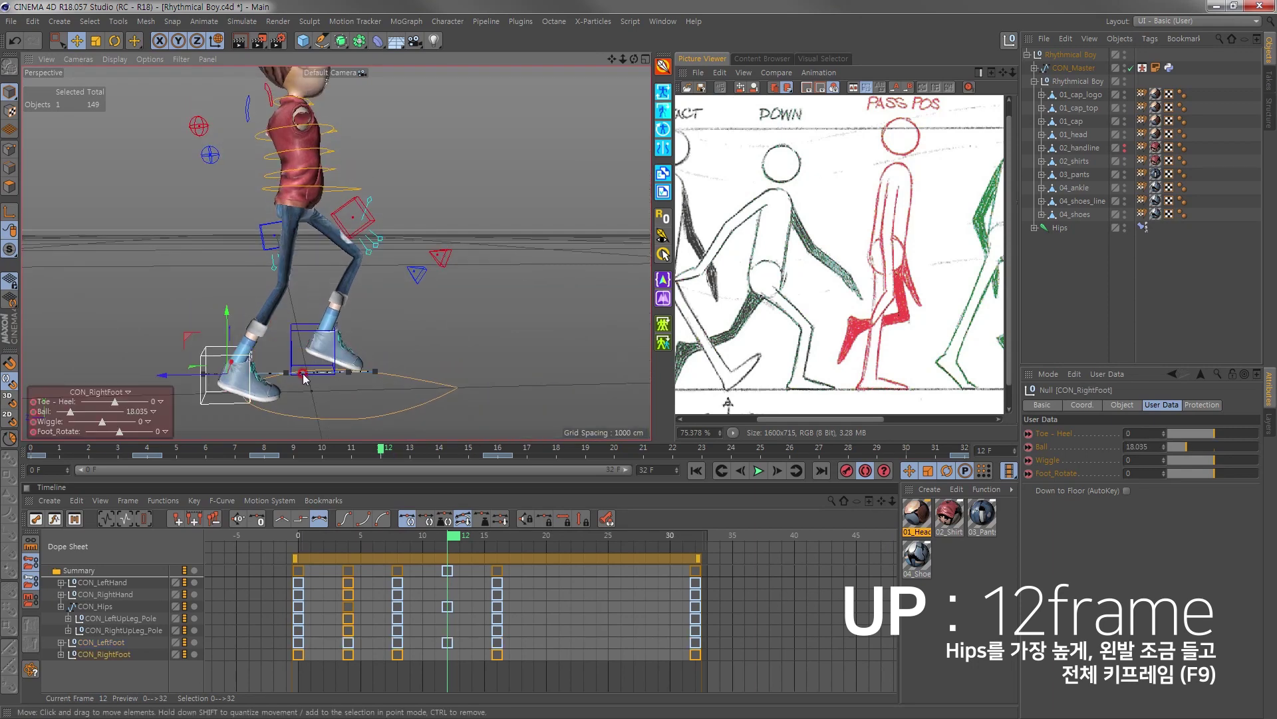
{"action": "left_click_drag", "start_coordinate": [305, 339], "coordinate": [255, 331], "text": "alt"}
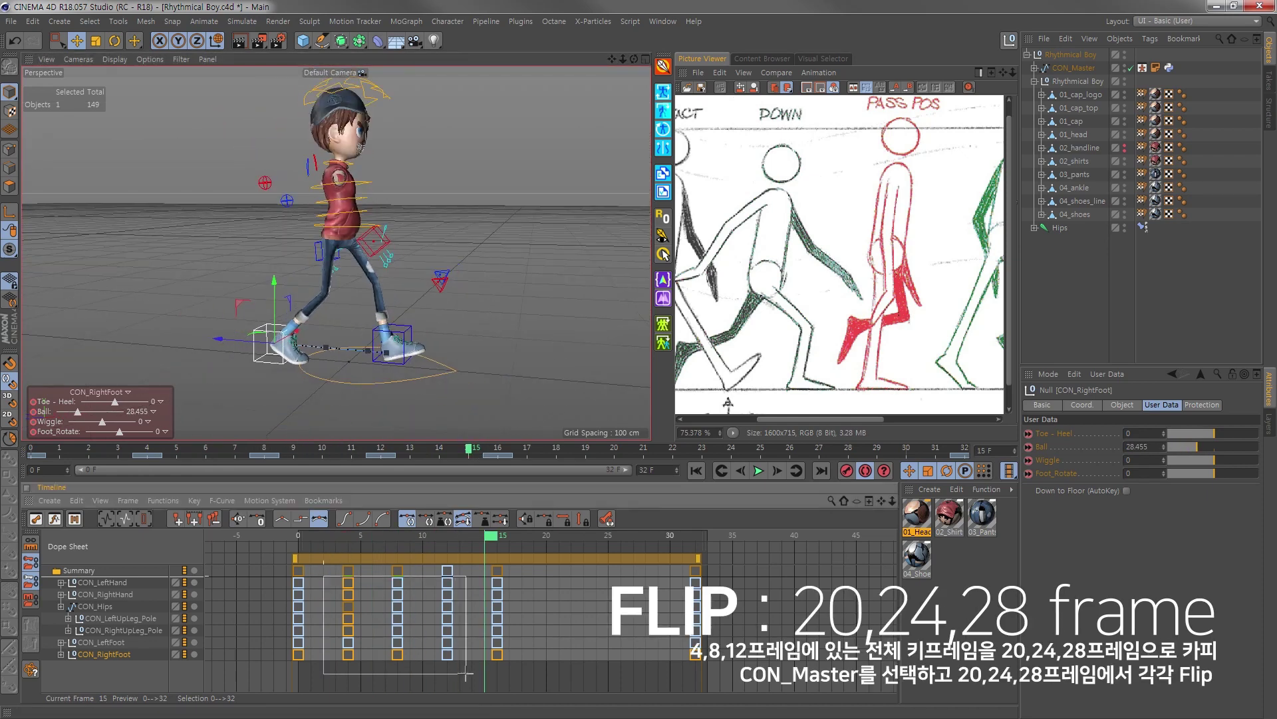
Step: Copy the keys at frames 4, 8 and 12 to frames 20, 24 and 28
{"action": "left_click_drag", "start_coordinate": [332, 560], "coordinate": [466, 662]}
{"action": "left_click_drag", "start_coordinate": [348, 582], "coordinate": [547, 582], "text": "ctrl"}
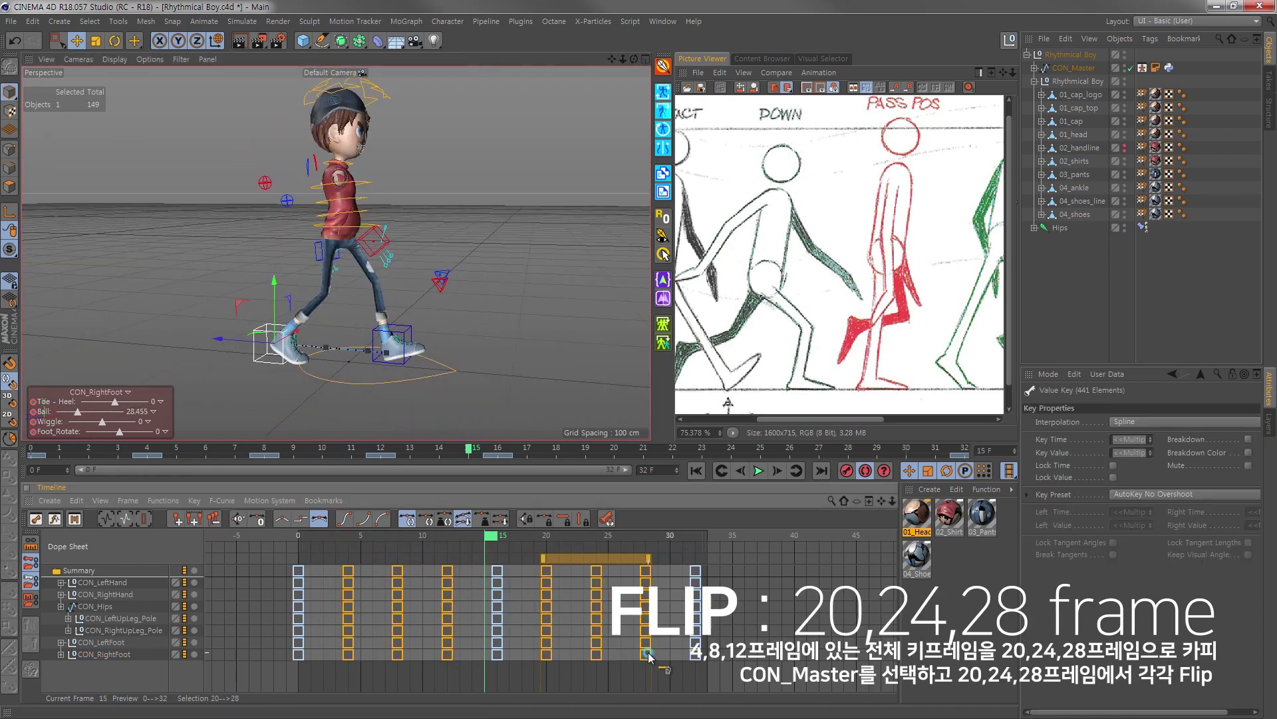
{"action": "left_click", "coordinate": [548, 538]}
{"action": "mouse_move", "coordinate": [412, 280]}
{"action": "left_mouse_down", "text": "alt"}
{"action": "mouse_move", "coordinate": [346, 286]}
{"action": "mouse_move", "coordinate": [426, 293]}
{"action": "left_mouse_up", "text": "alt"}
Step: Flip the CON_Master pose at frames 20, 24 and 28
{"action": "left_click", "coordinate": [346, 362]}
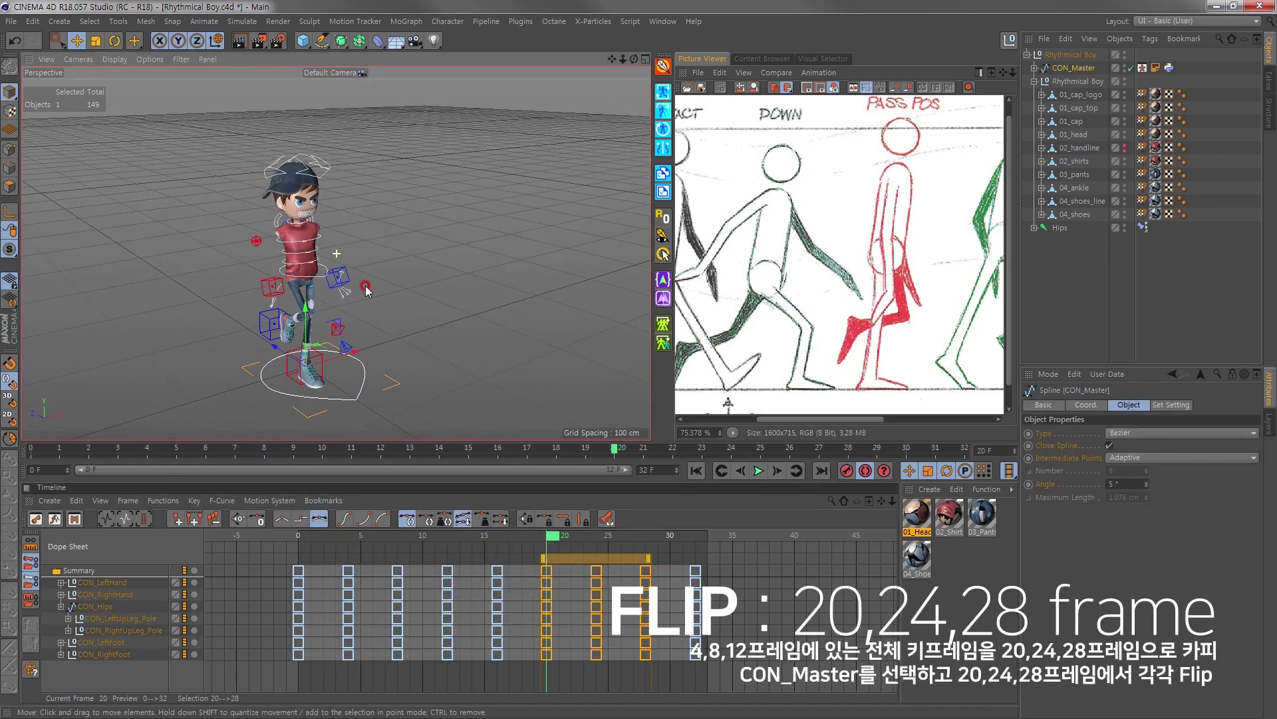
{"action": "left_click", "coordinate": [663, 99]}
{"action": "left_click", "coordinate": [596, 536]}
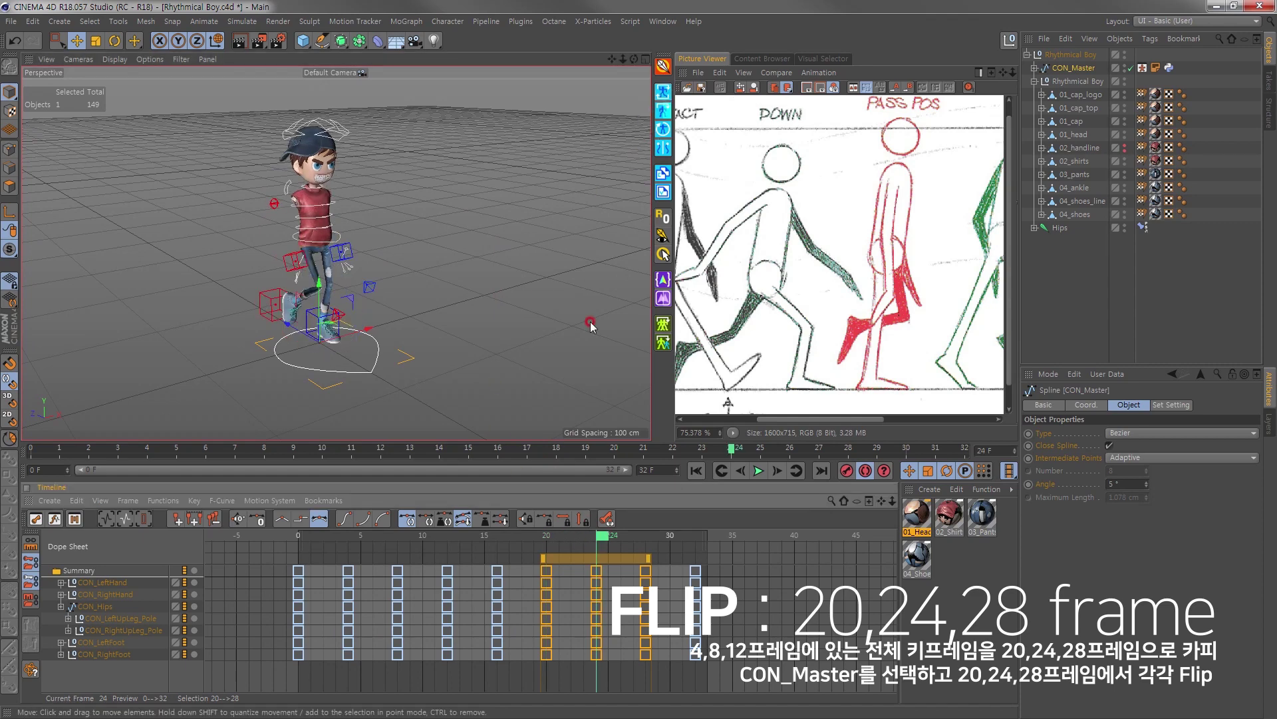
{"action": "left_click", "coordinate": [647, 536]}
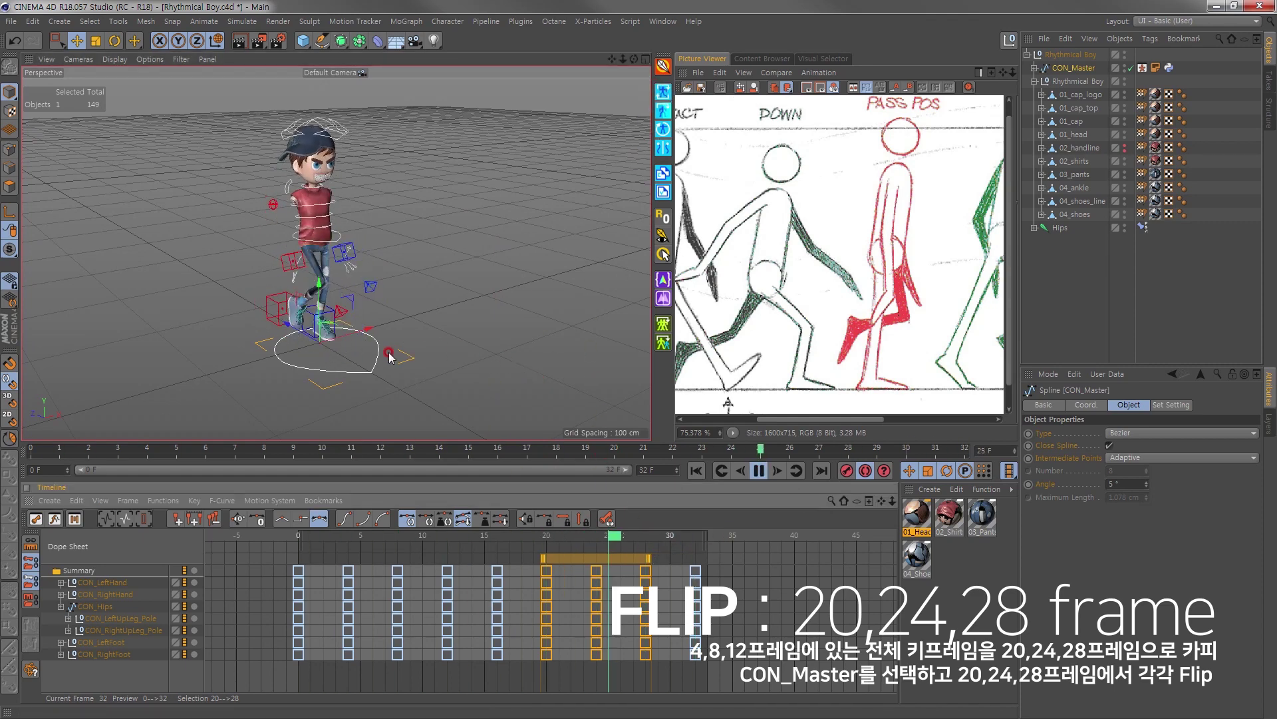
{"action": "mouse_move", "coordinate": [399, 333]}
{"action": "left_mouse_down", "text": "alt"}
{"action": "mouse_move", "coordinate": [326, 343]}
{"action": "mouse_move", "coordinate": [365, 247]}
{"action": "left_mouse_up", "text": "alt"}
{"action": "key", "text": "F8"}
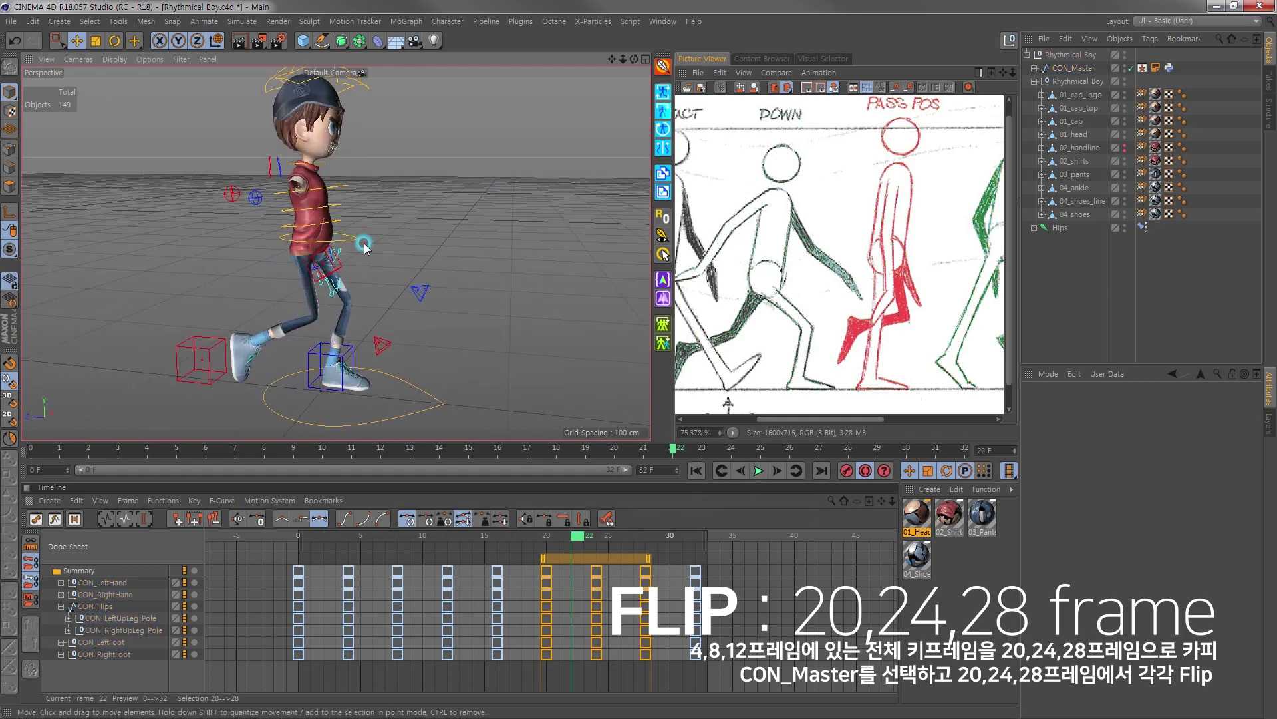
Step: Show and frame CON_Hips' Position.Y curve in F-Curve mode
{"action": "left_click", "coordinate": [364, 248]}
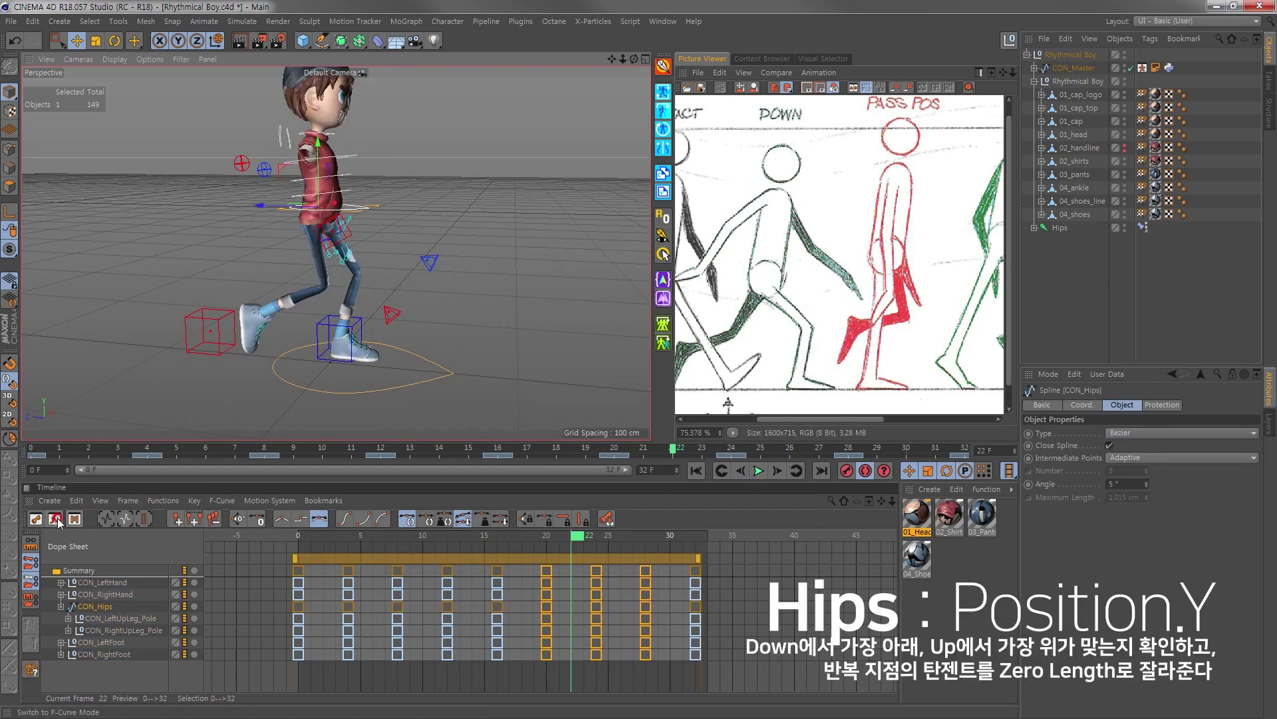
{"action": "left_click", "coordinate": [55, 518]}
{"action": "left_click", "coordinate": [32, 607]}
{"action": "left_click", "coordinate": [53, 570]}
{"action": "left_click", "coordinate": [92, 594]}
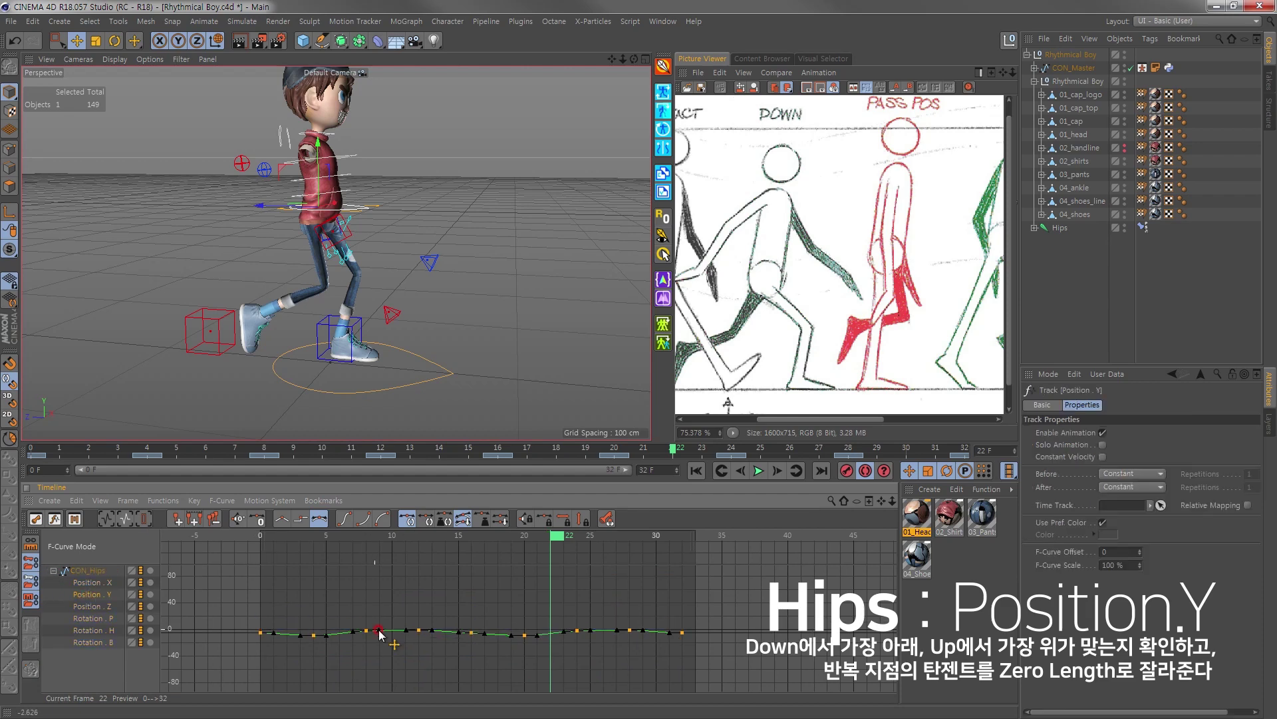
{"action": "key", "text": "h"}
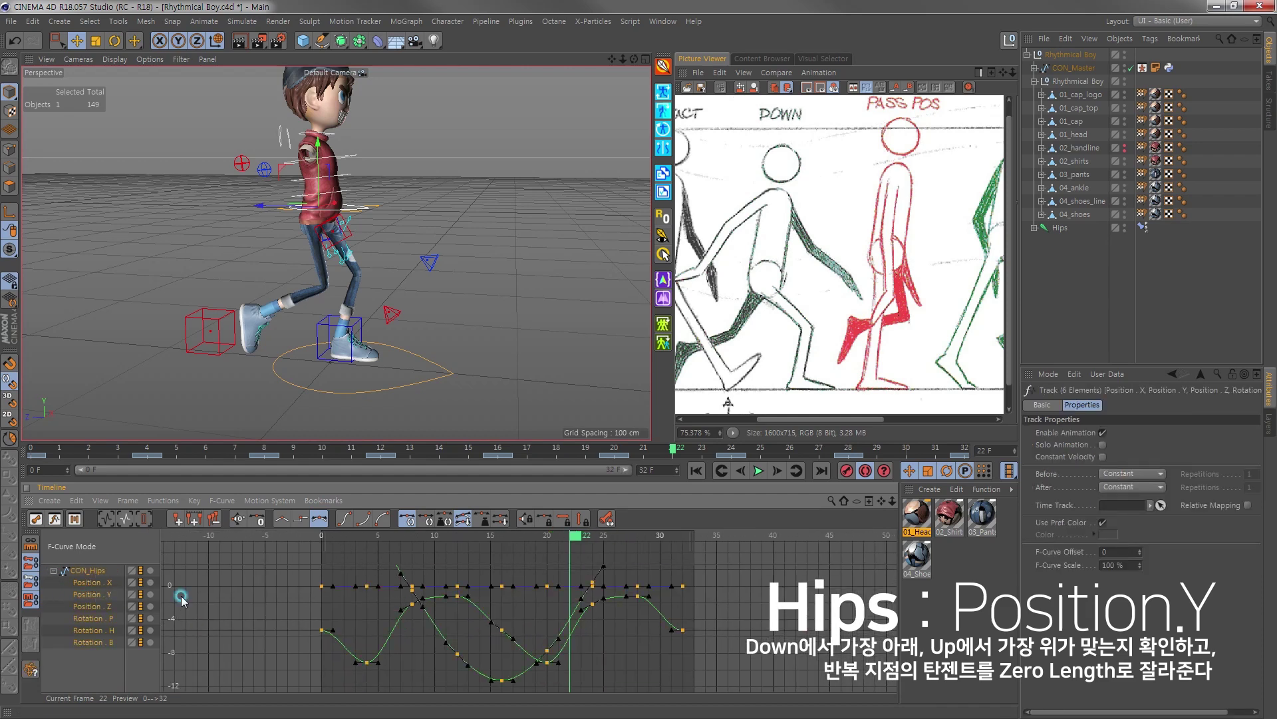
Step: Set the curve to Repeat before and after, with zero-length tangents on the loop keys
{"action": "left_click", "coordinate": [1123, 475]}
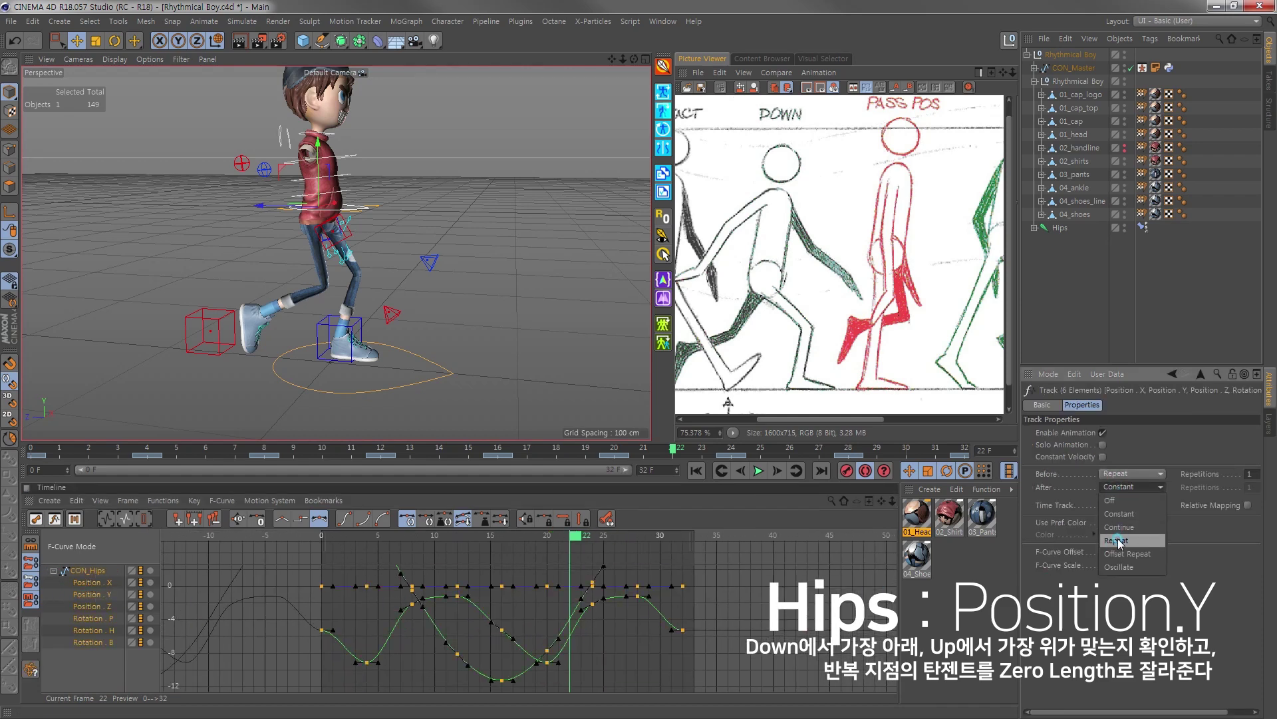
{"action": "left_click", "coordinate": [107, 594]}
{"action": "mouse_move", "coordinate": [413, 539]}
{"action": "left_mouse_down"}
{"action": "mouse_move", "coordinate": [487, 538]}
{"action": "mouse_move", "coordinate": [412, 550]}
{"action": "mouse_move", "coordinate": [677, 537]}
{"action": "left_mouse_up"}
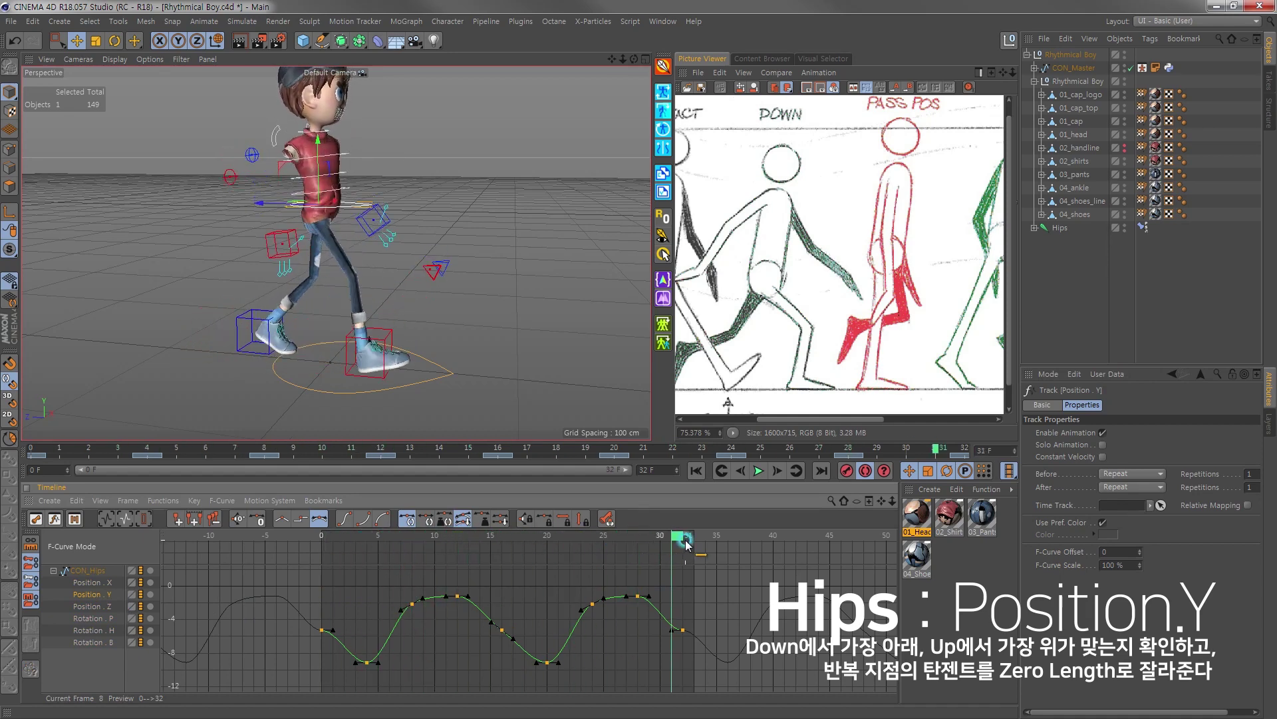
{"action": "left_click", "coordinate": [683, 629]}
{"action": "left_click", "coordinate": [259, 525]}
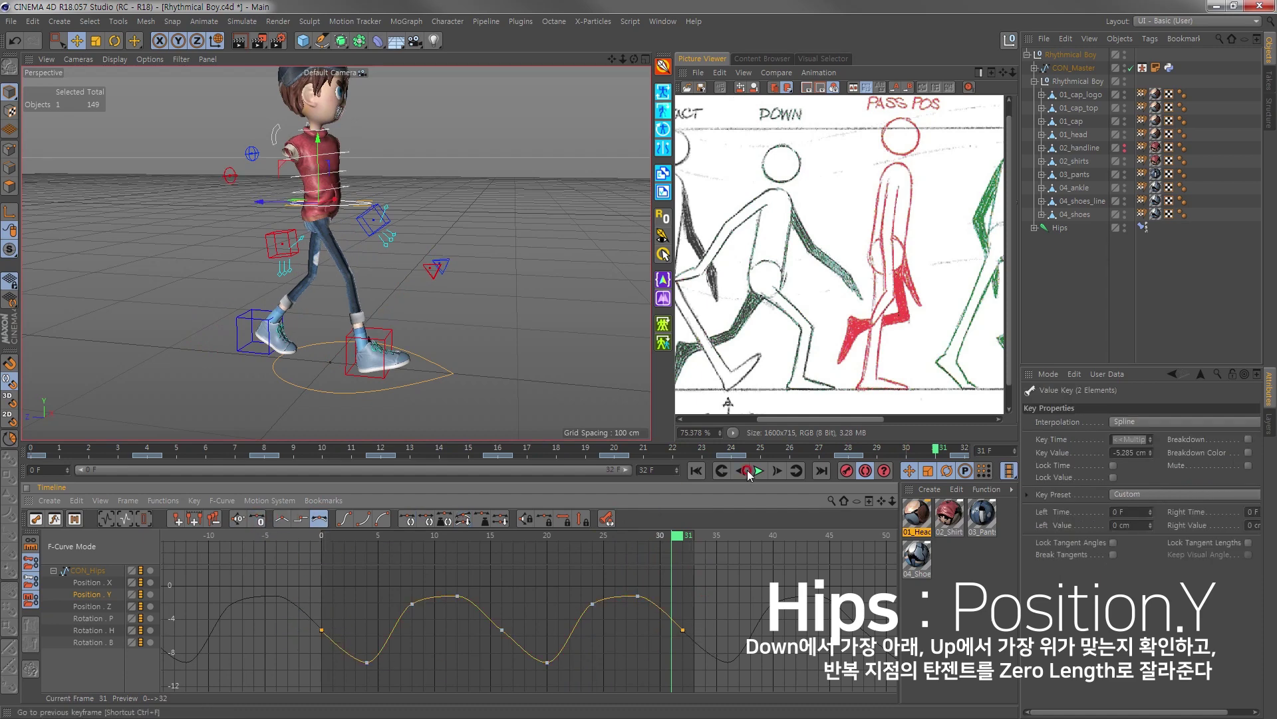
{"action": "left_click", "coordinate": [758, 470]}
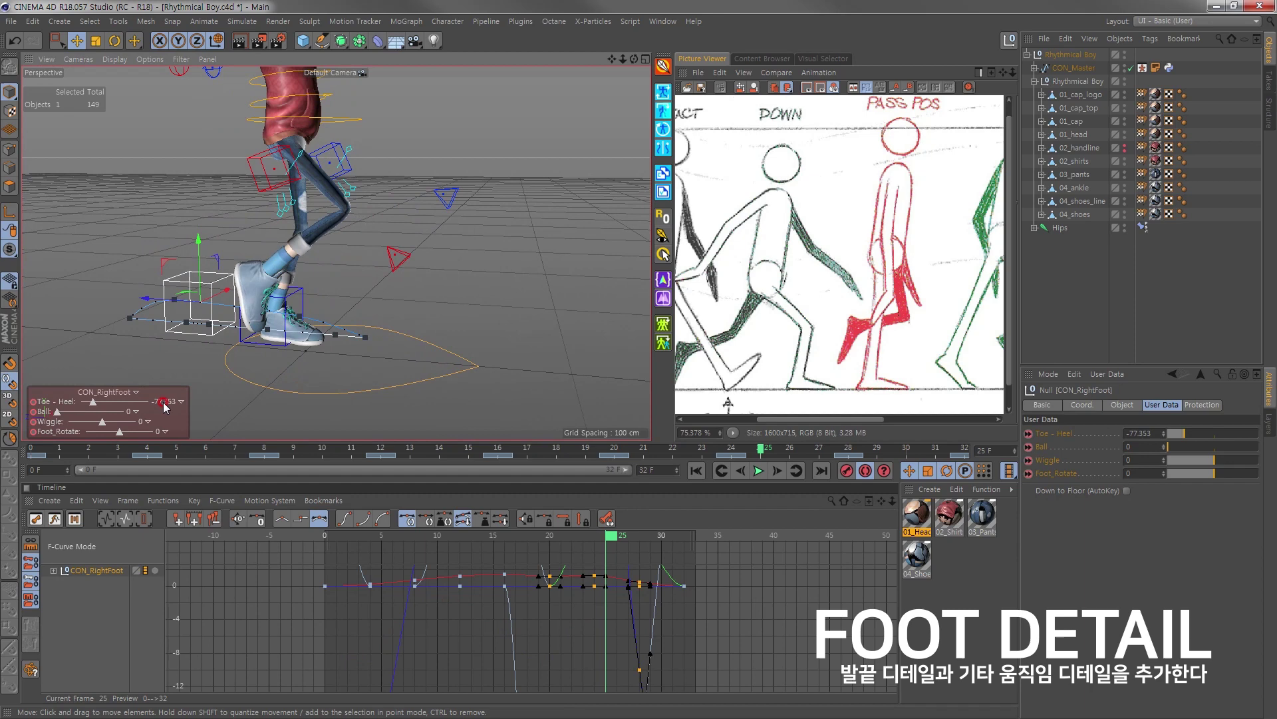
Step: Reset the right foot's Toe-Heel to 0 and set its Wiggle to 26 across frames 2–28
{"action": "left_click_drag", "start_coordinate": [126, 452], "coordinate": [91, 455]}
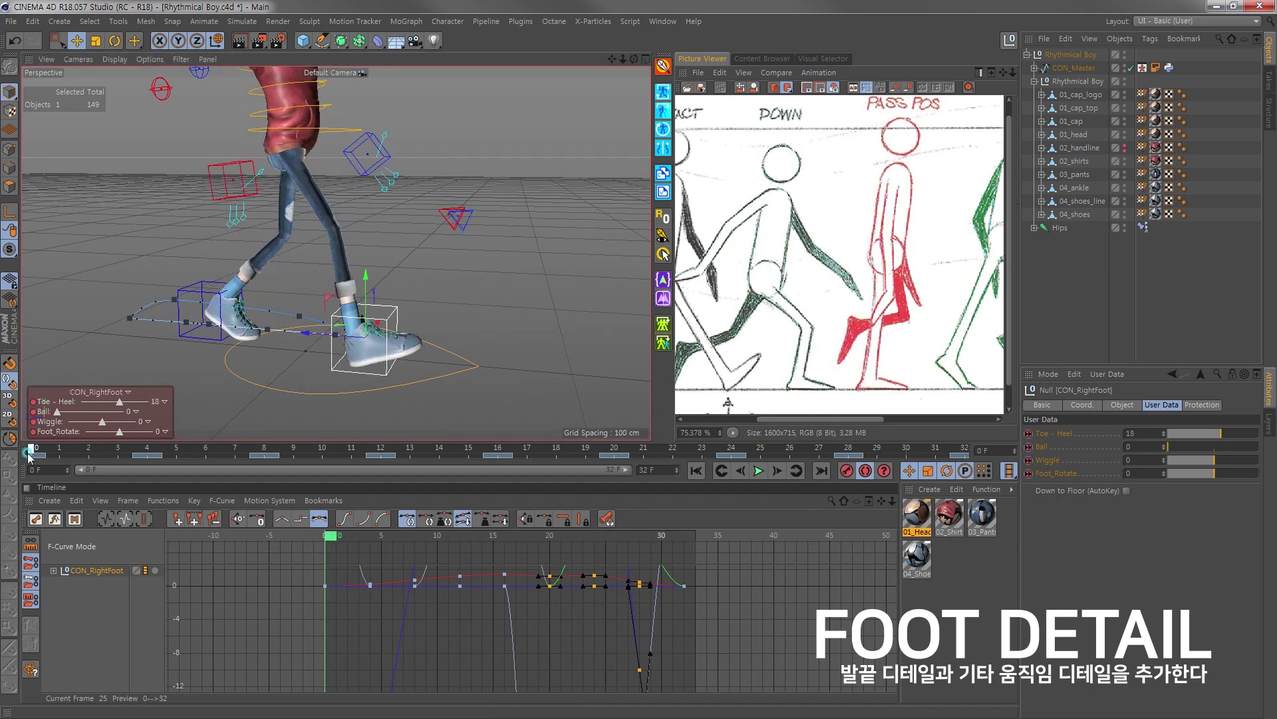
{"action": "left_click", "coordinate": [156, 417]}
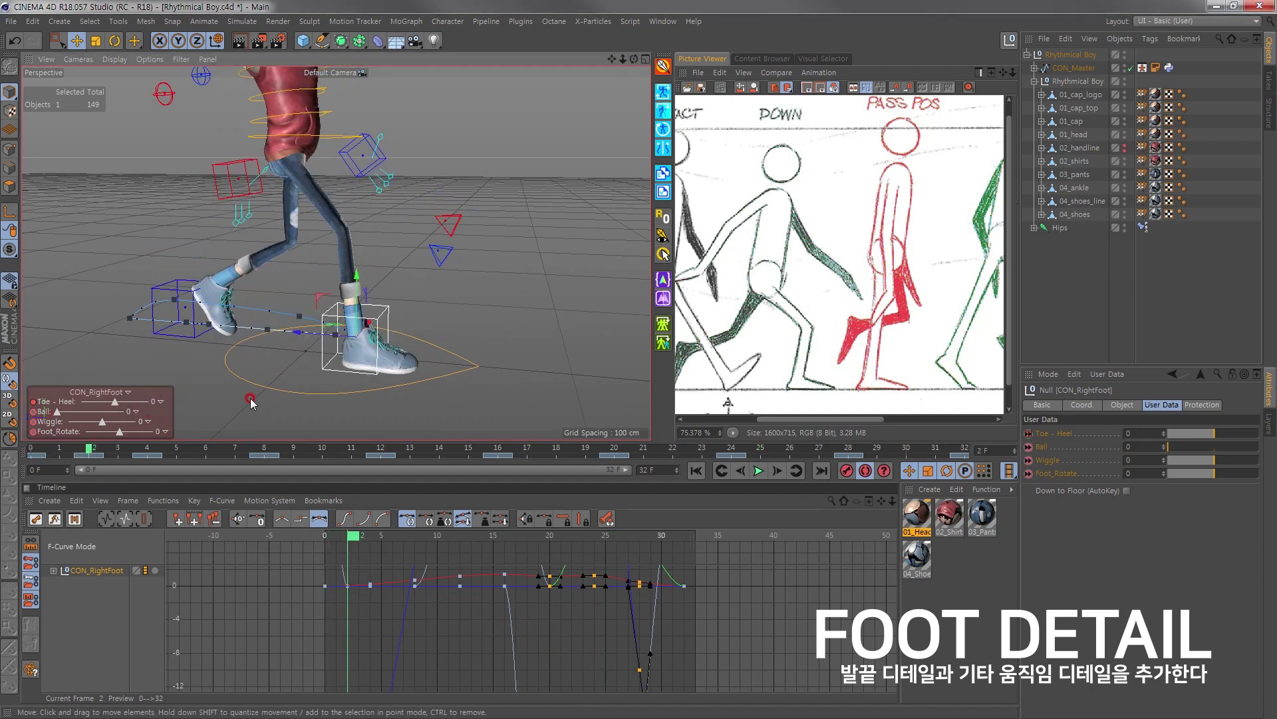
{"action": "left_click_drag", "start_coordinate": [88, 452], "coordinate": [731, 455]}
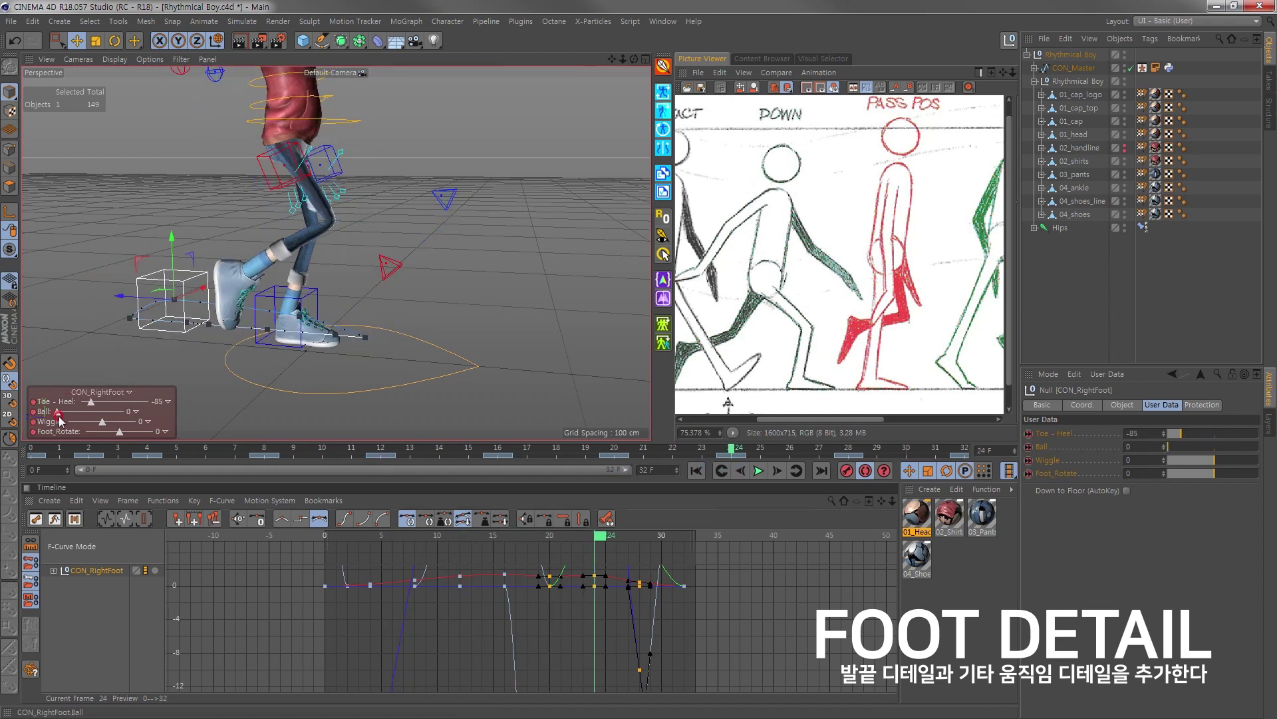
{"action": "left_click_drag", "start_coordinate": [102, 421], "coordinate": [109, 427]}
{"action": "left_click_drag", "start_coordinate": [755, 451], "coordinate": [858, 455]}
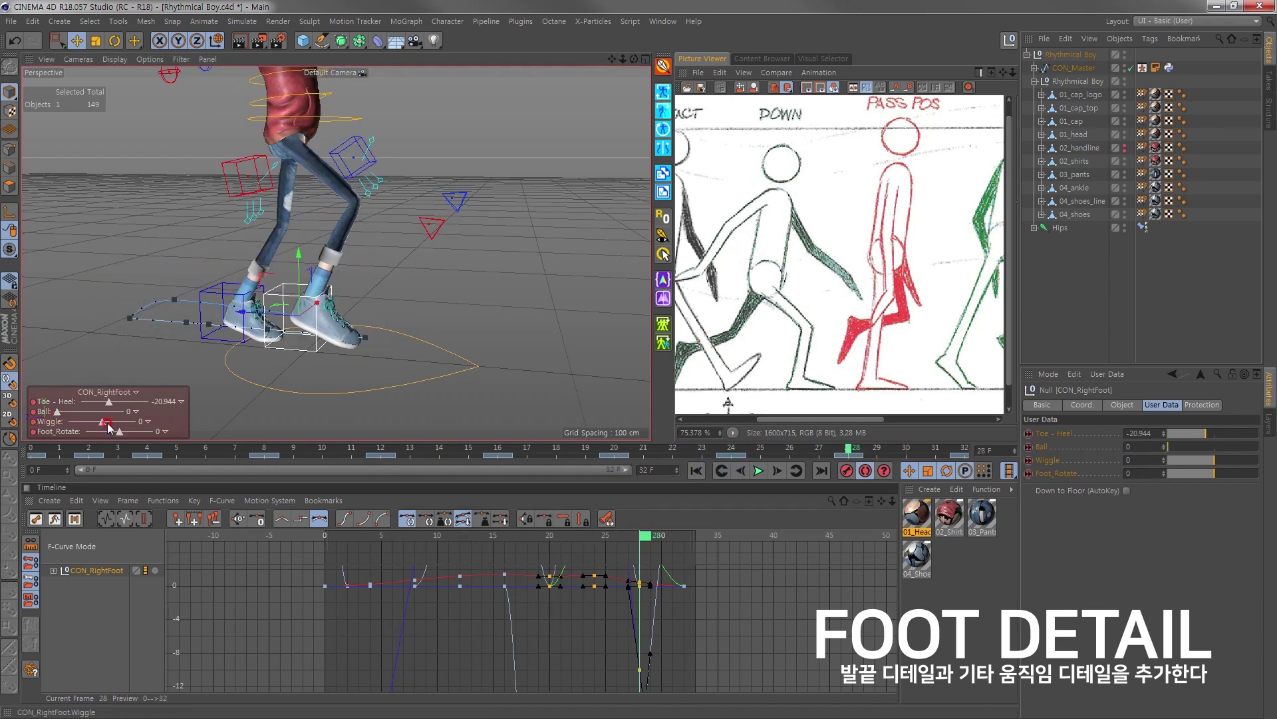
{"action": "left_click_drag", "start_coordinate": [109, 427], "coordinate": [113, 425]}
{"action": "left_click_drag", "start_coordinate": [853, 452], "coordinate": [53, 450]}
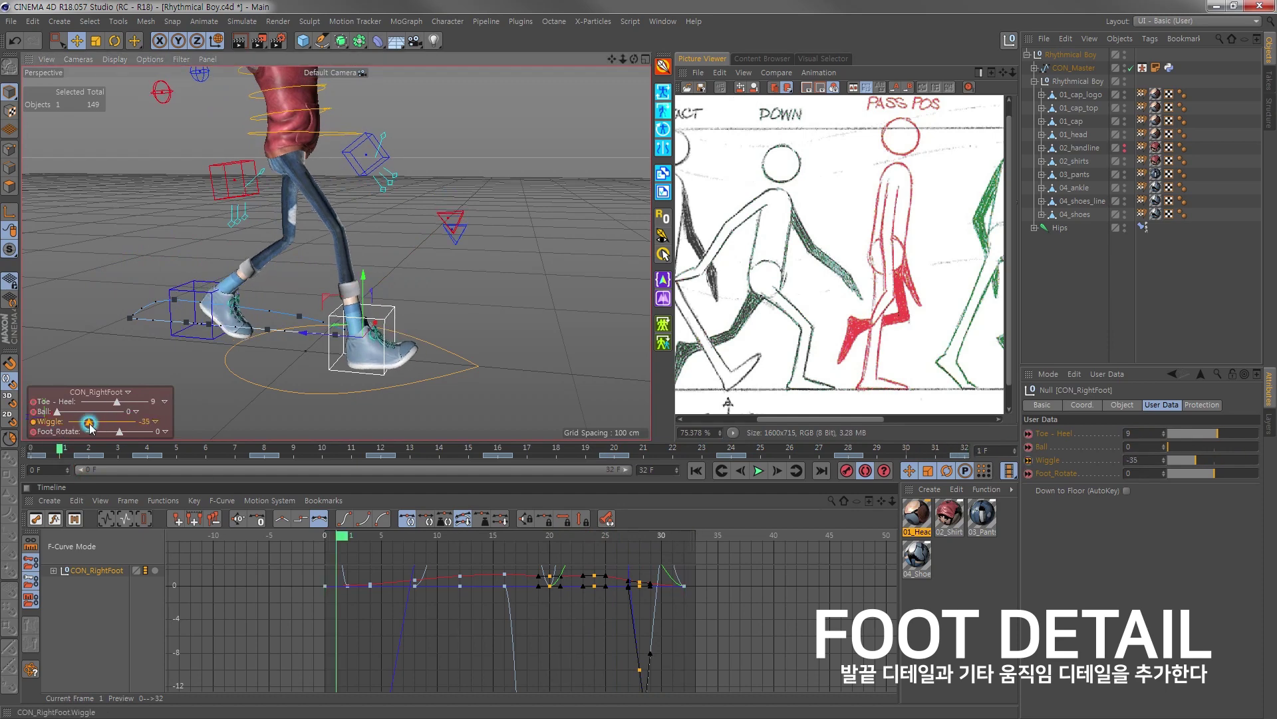
Step: Zoom in on the right foot and play the animation to review its step
{"action": "scroll", "coordinate": [462, 371], "scroll_direction": "up", "scroll_amount": 3}
{"action": "scroll", "coordinate": [462, 371], "scroll_direction": "up", "scroll_amount": 3}
{"action": "mouse_move", "coordinate": [60, 450]}
{"action": "left_mouse_down"}
{"action": "mouse_move", "coordinate": [13, 451]}
{"action": "mouse_move", "coordinate": [121, 451]}
{"action": "left_mouse_up"}
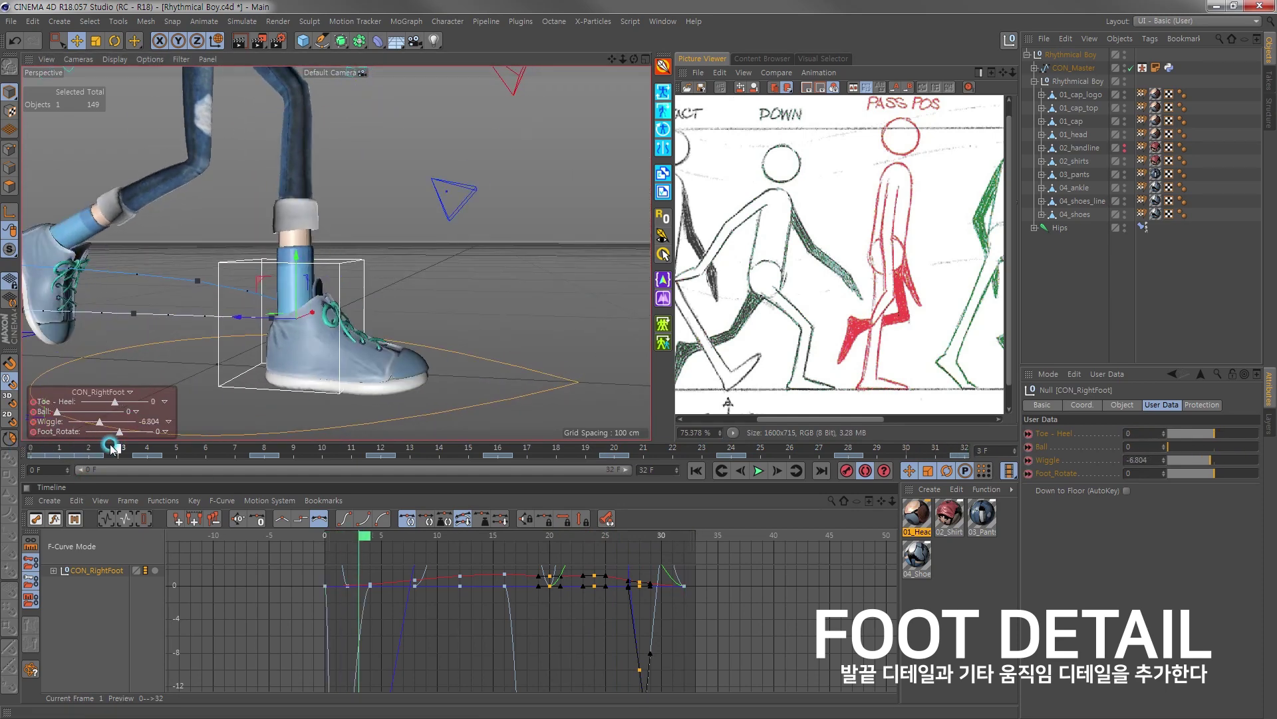
{"action": "scroll", "coordinate": [333, 266], "scroll_direction": "down", "scroll_amount": 3}
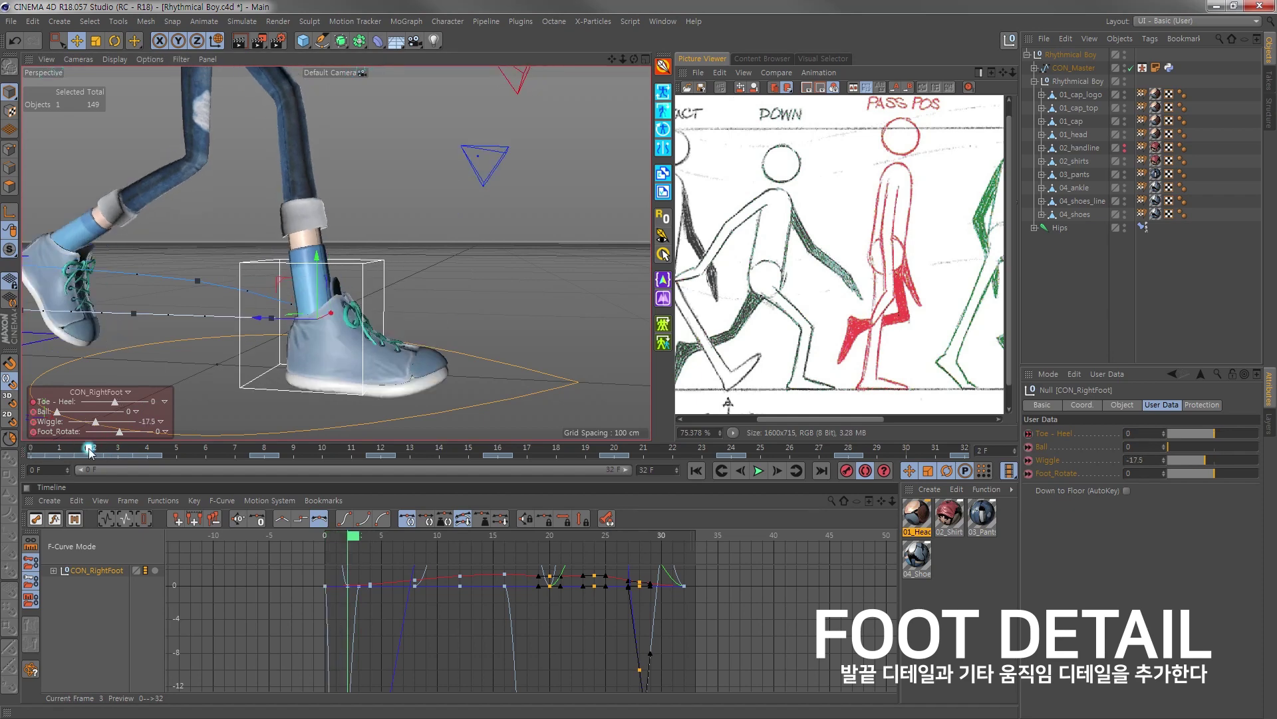
{"action": "scroll", "coordinate": [333, 267], "scroll_direction": "down", "scroll_amount": 3}
{"action": "scroll", "coordinate": [333, 266], "scroll_direction": "down", "scroll_amount": 3}
{"action": "left_click", "coordinate": [758, 470]}
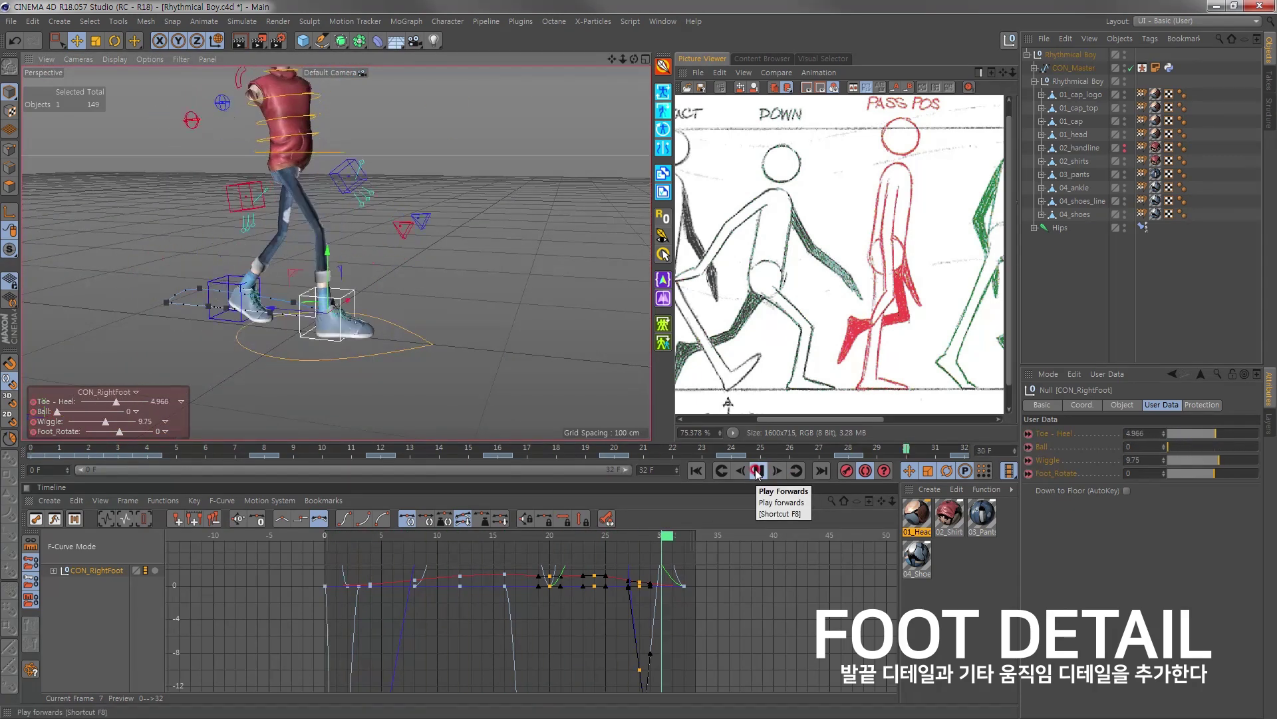
Step: Frame the right foot's Position.Z curve and edit the frame-0 key's left tangent time
{"action": "left_click", "coordinate": [52, 570]}
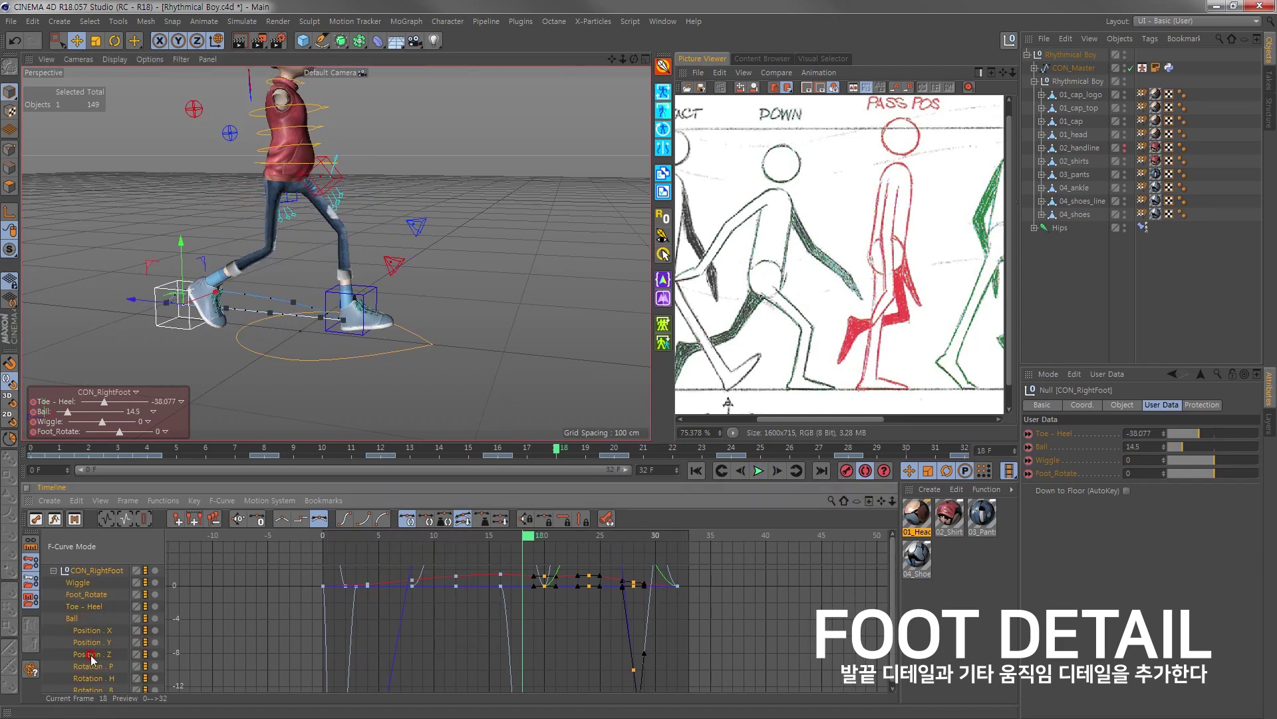
{"action": "left_click", "coordinate": [91, 654]}
{"action": "key", "text": "h"}
{"action": "key", "text": "h"}
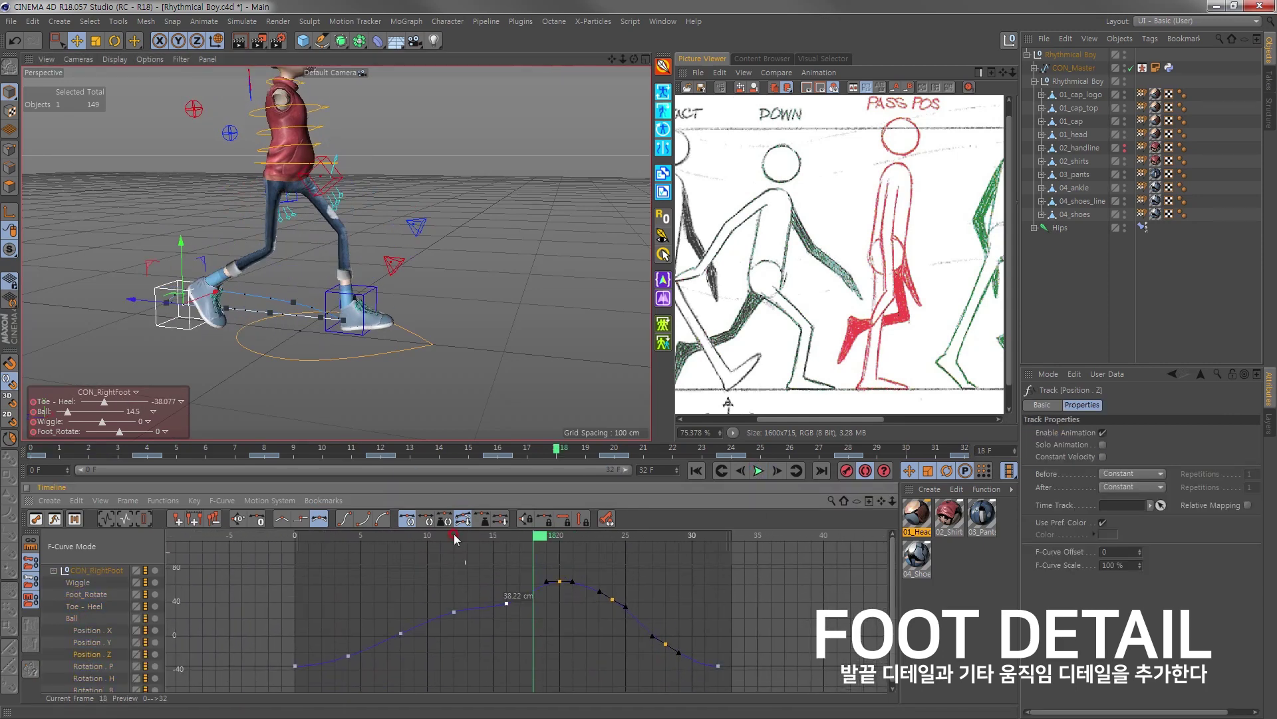
{"action": "left_click", "coordinate": [267, 449]}
{"action": "left_click_drag", "start_coordinate": [502, 440], "coordinate": [613, 444]}
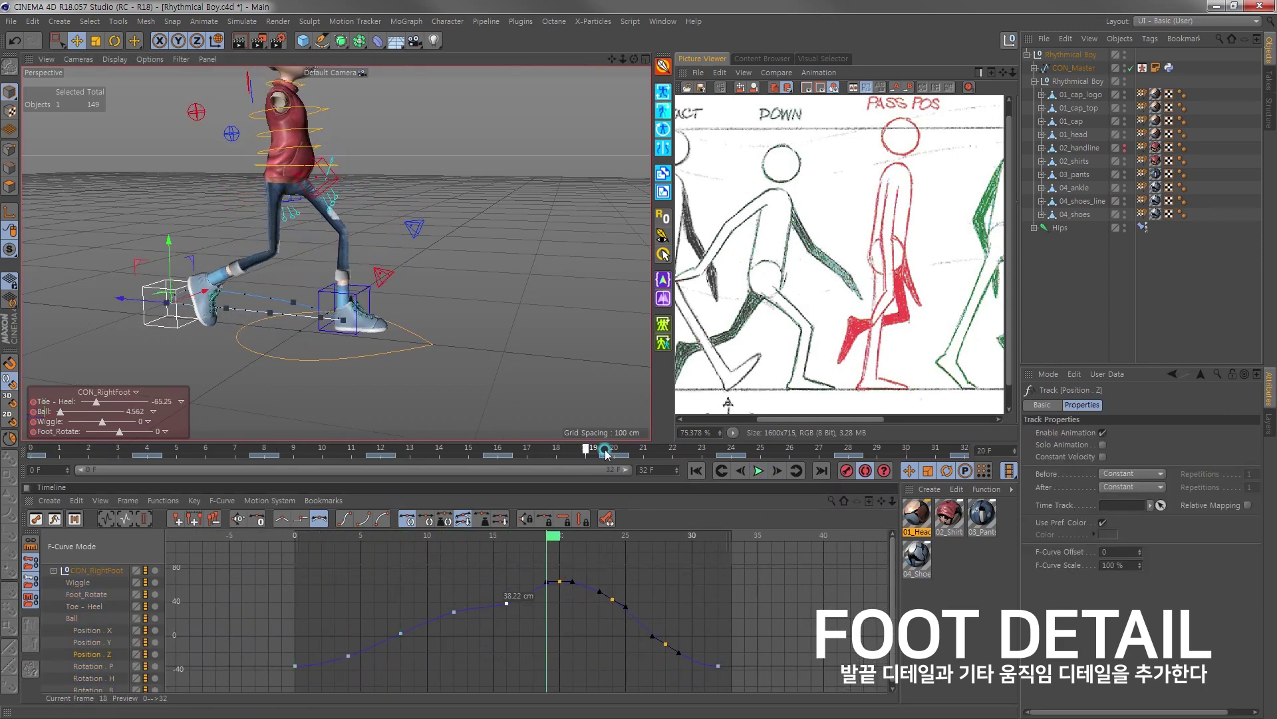
{"action": "left_click", "coordinate": [314, 634]}
{"action": "left_click", "coordinate": [295, 666]}
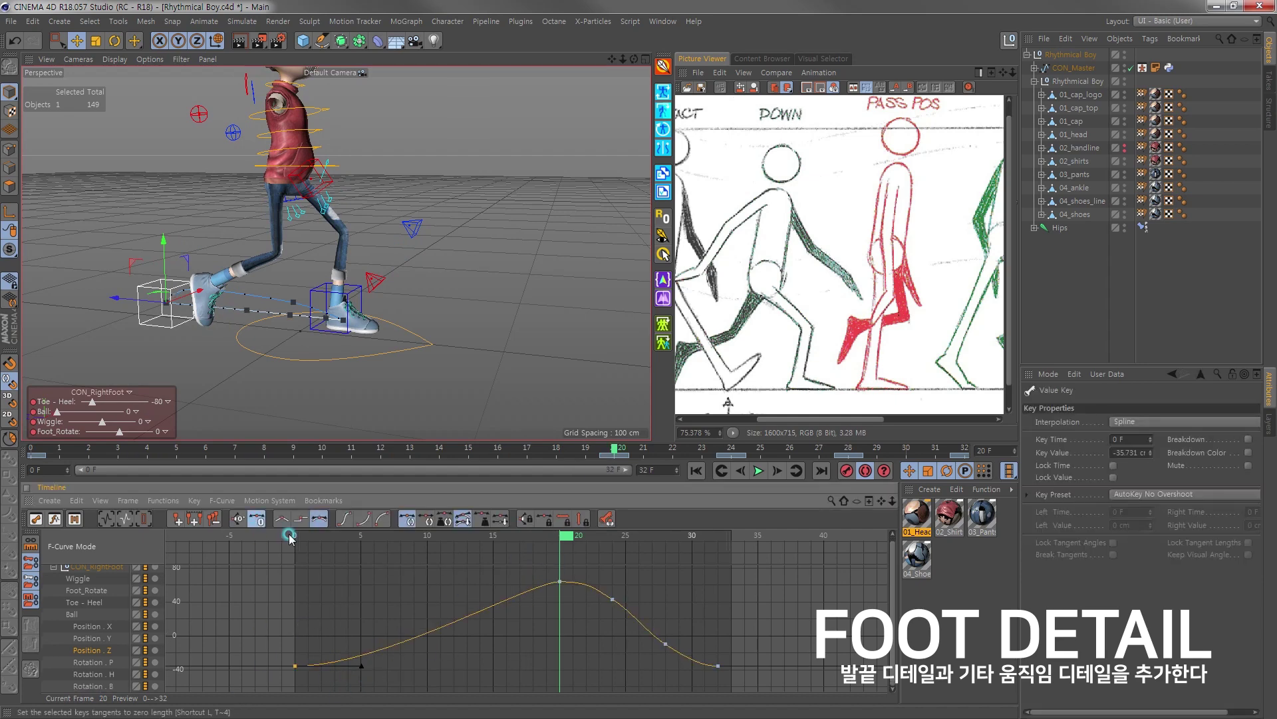
{"action": "double_click", "coordinate": [1124, 511]}
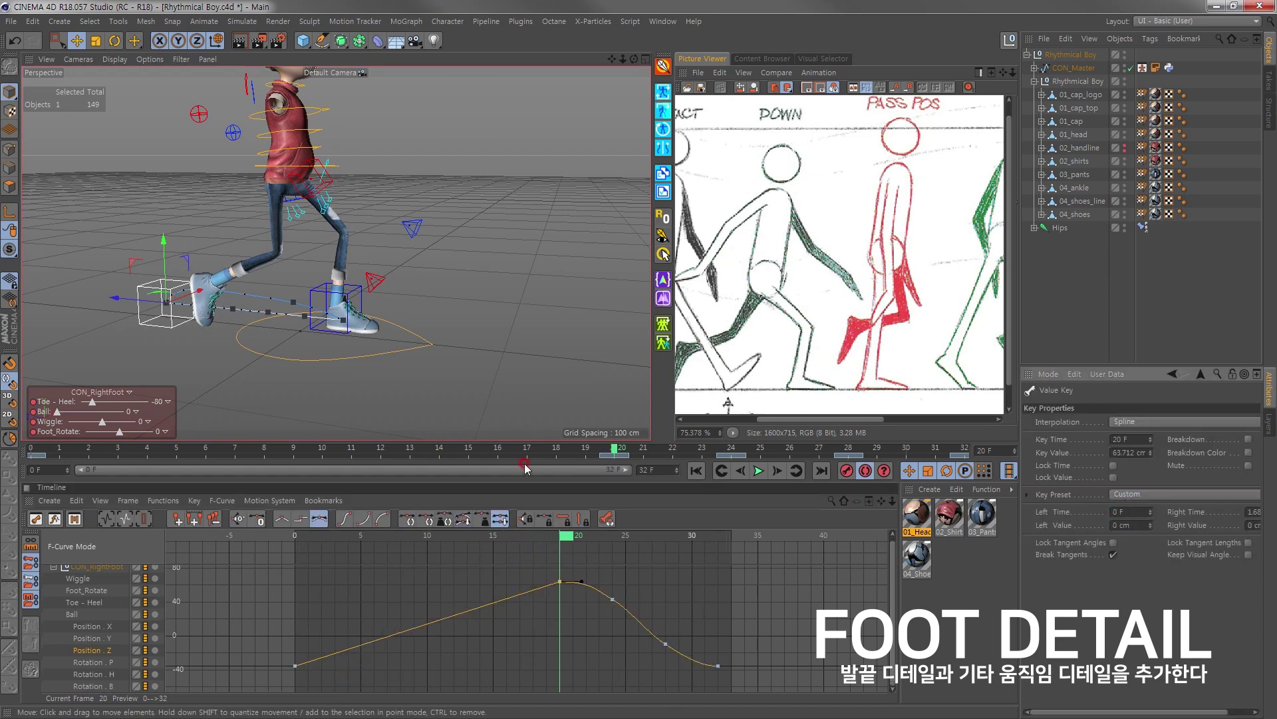
{"action": "left_click_drag", "start_coordinate": [522, 452], "coordinate": [325, 451]}
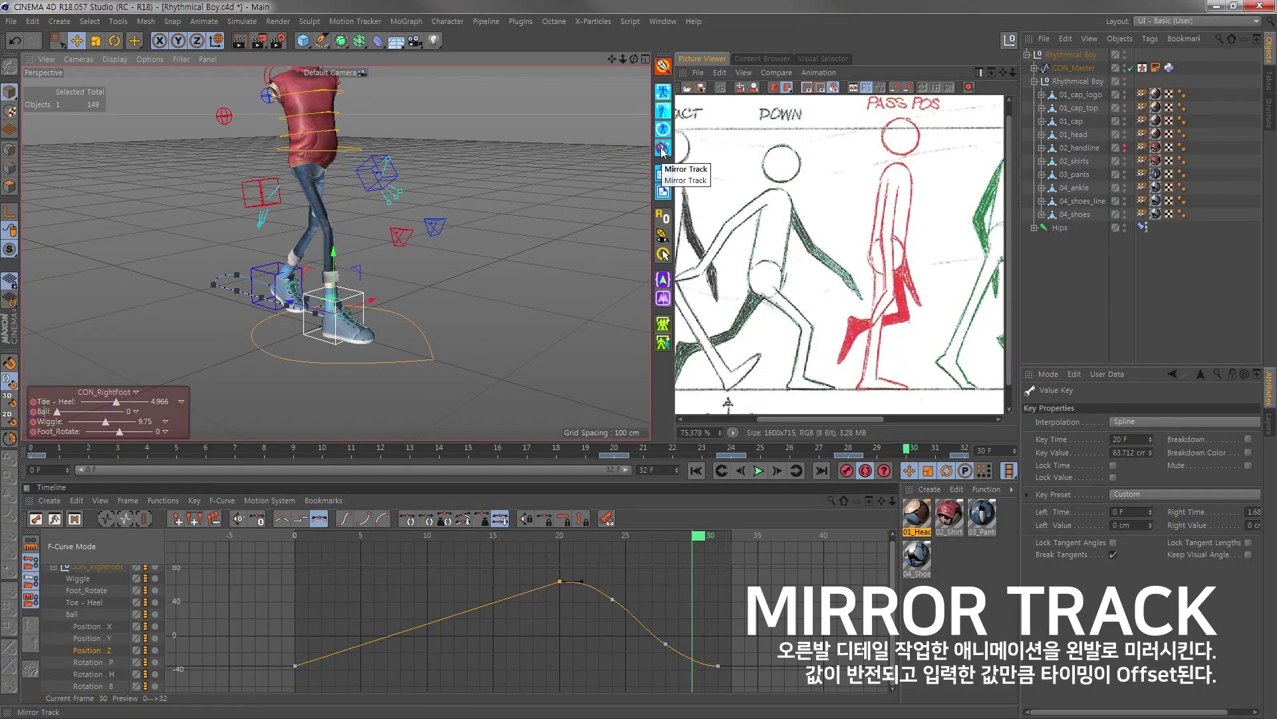
Step: Mirror the right foot track onto the left foot with a 16-frame offset and review playback
{"action": "left_click", "coordinate": [663, 149]}
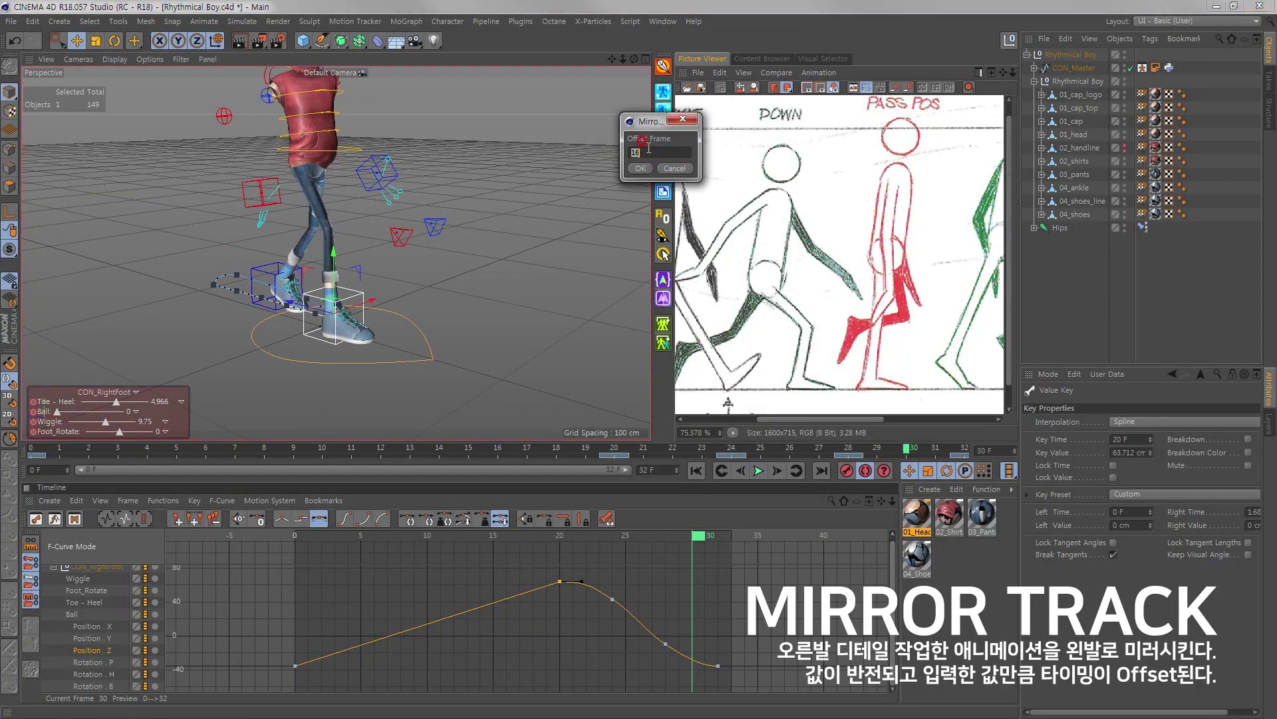
{"action": "left_click", "coordinate": [655, 169]}
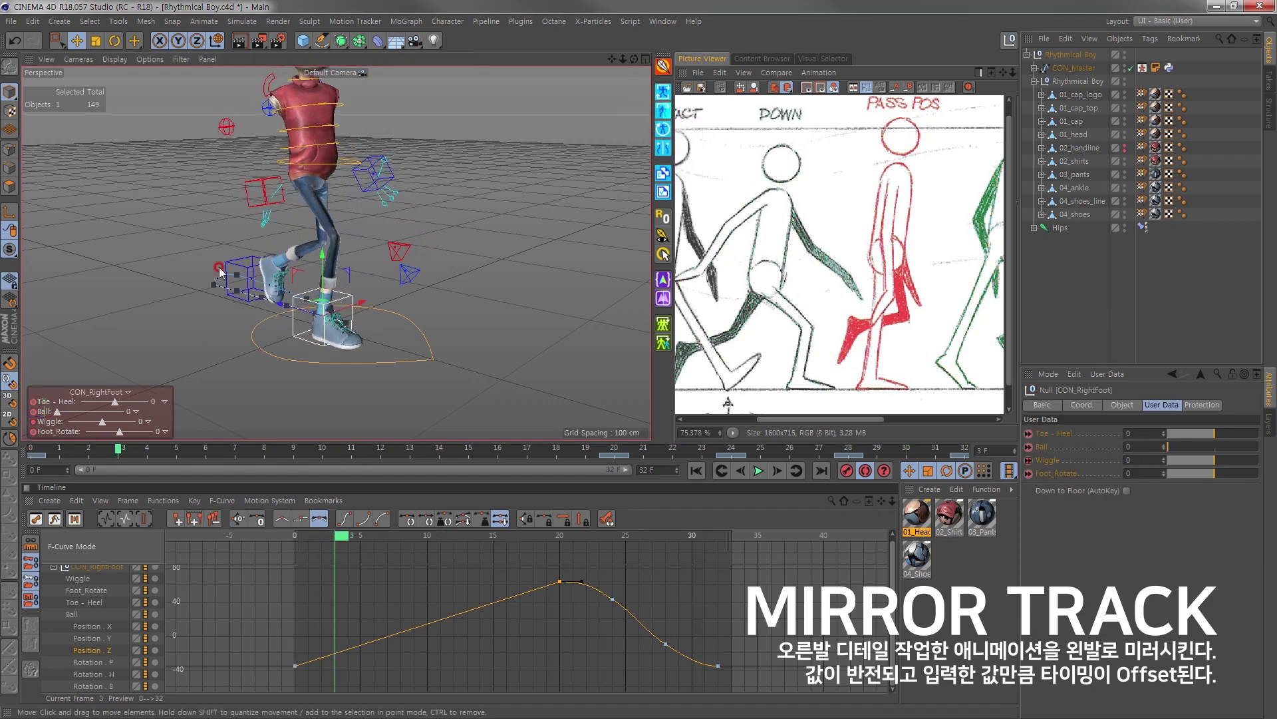
{"action": "left_click", "coordinate": [481, 544]}
{"action": "left_click", "coordinate": [237, 347]}
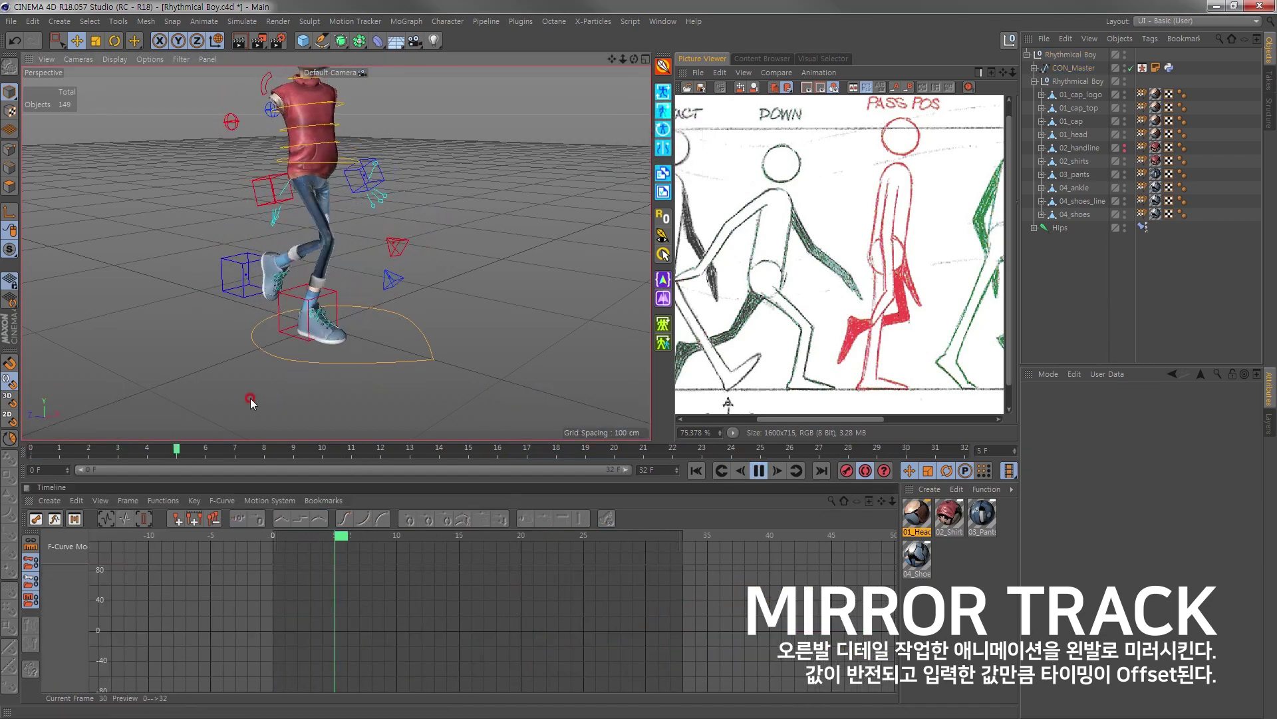
{"action": "left_click_drag", "start_coordinate": [238, 347], "coordinate": [352, 360], "text": "alt"}
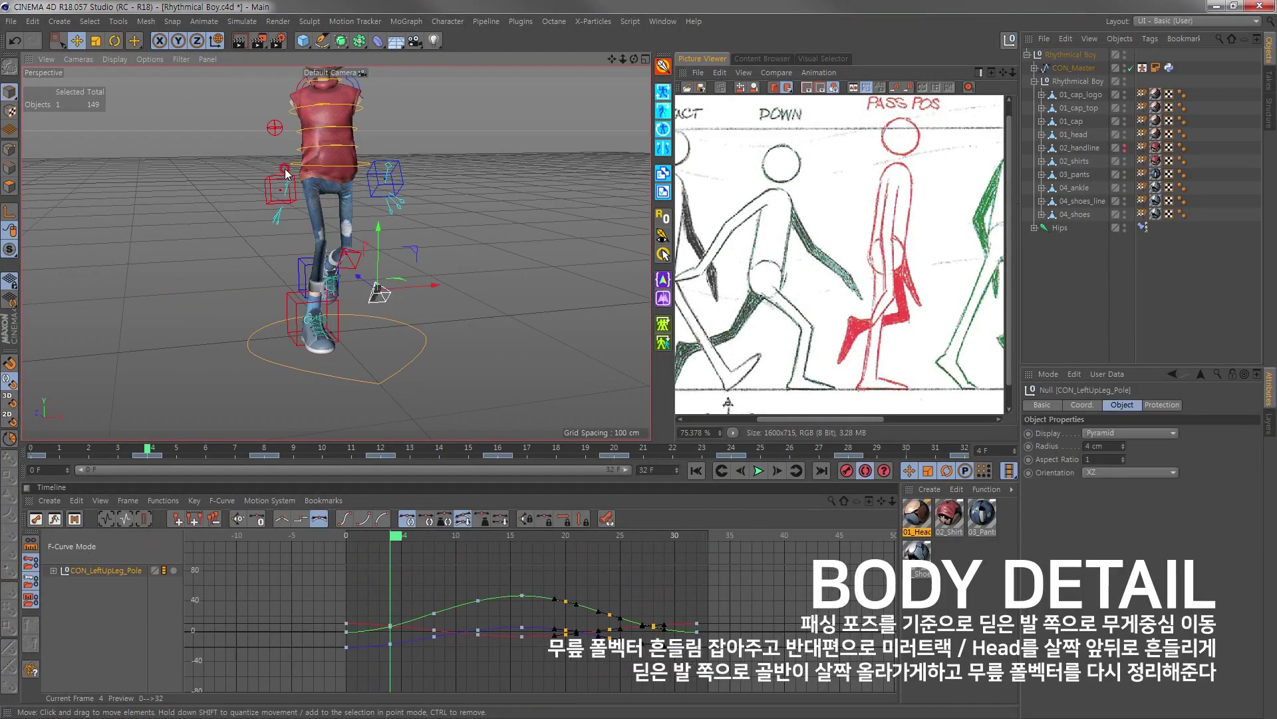
Step: In the four-view layout, shift CON_Hips sideways along X toward the planted foot
{"action": "left_click", "coordinate": [413, 347]}
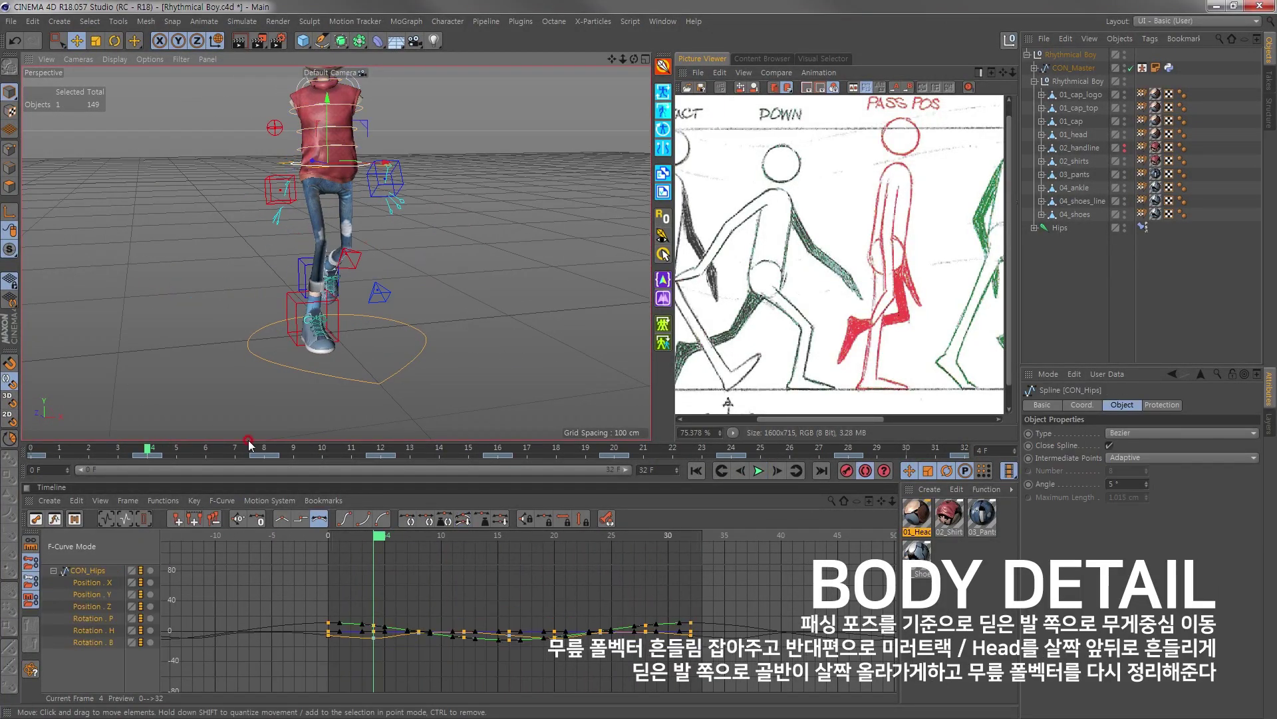
{"action": "key", "text": "shift+f"}
{"action": "middle_click", "coordinate": [419, 385]}
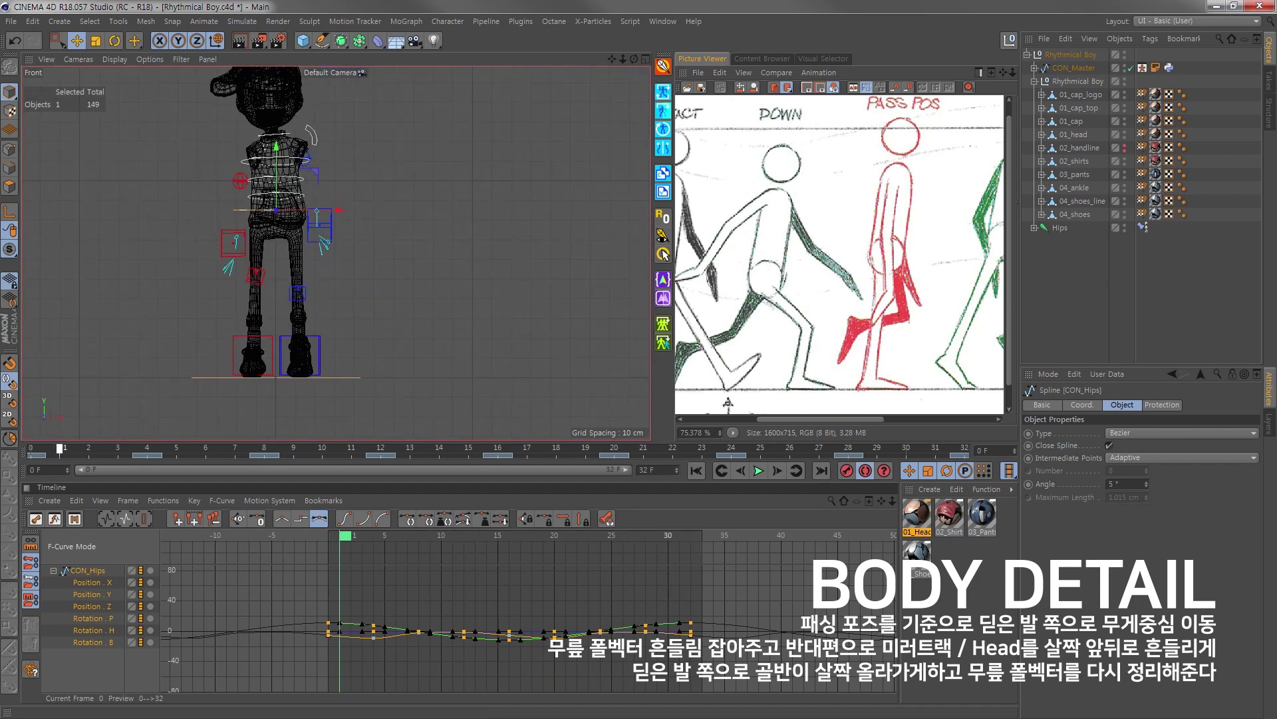
{"action": "left_click_drag", "start_coordinate": [333, 201], "coordinate": [344, 205]}
{"action": "left_click", "coordinate": [351, 450]}
Step: Frame the hips' Position.X curve, delete its five flat keys and select the end keys
{"action": "left_click_drag", "start_coordinate": [295, 441], "coordinate": [295, 415]}
{"action": "left_click", "coordinate": [163, 584]}
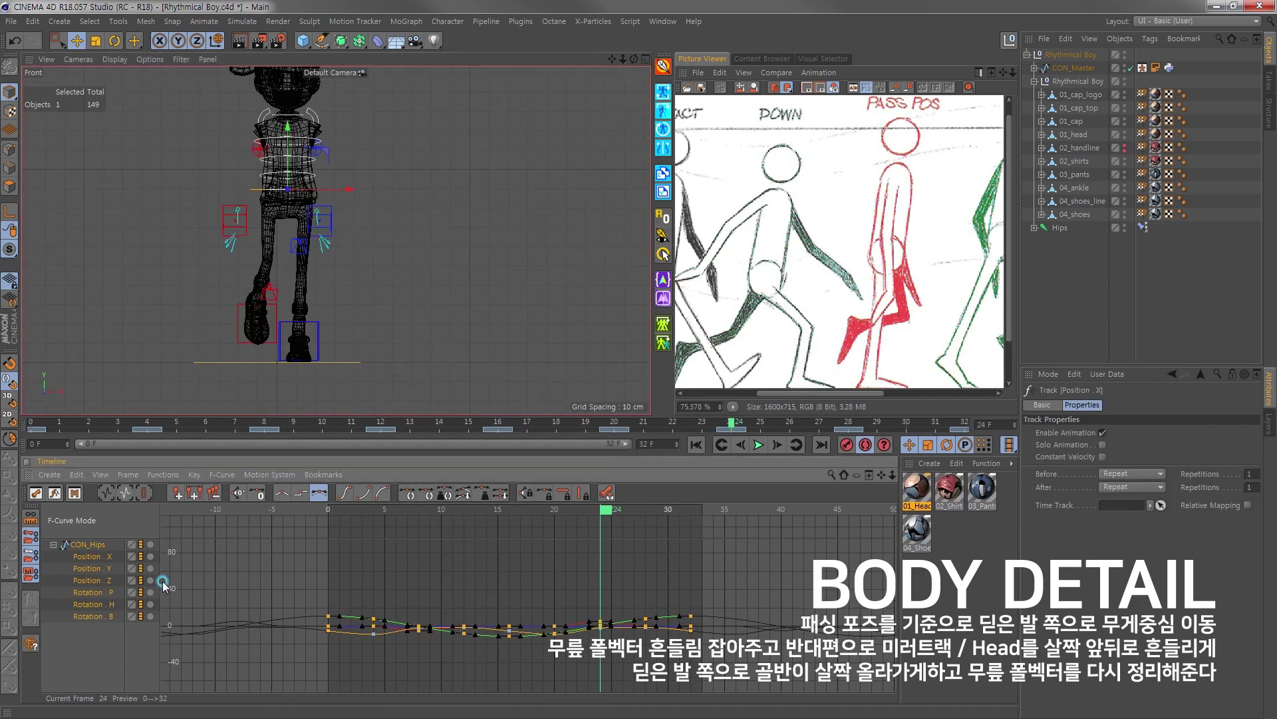
{"action": "key", "text": "h"}
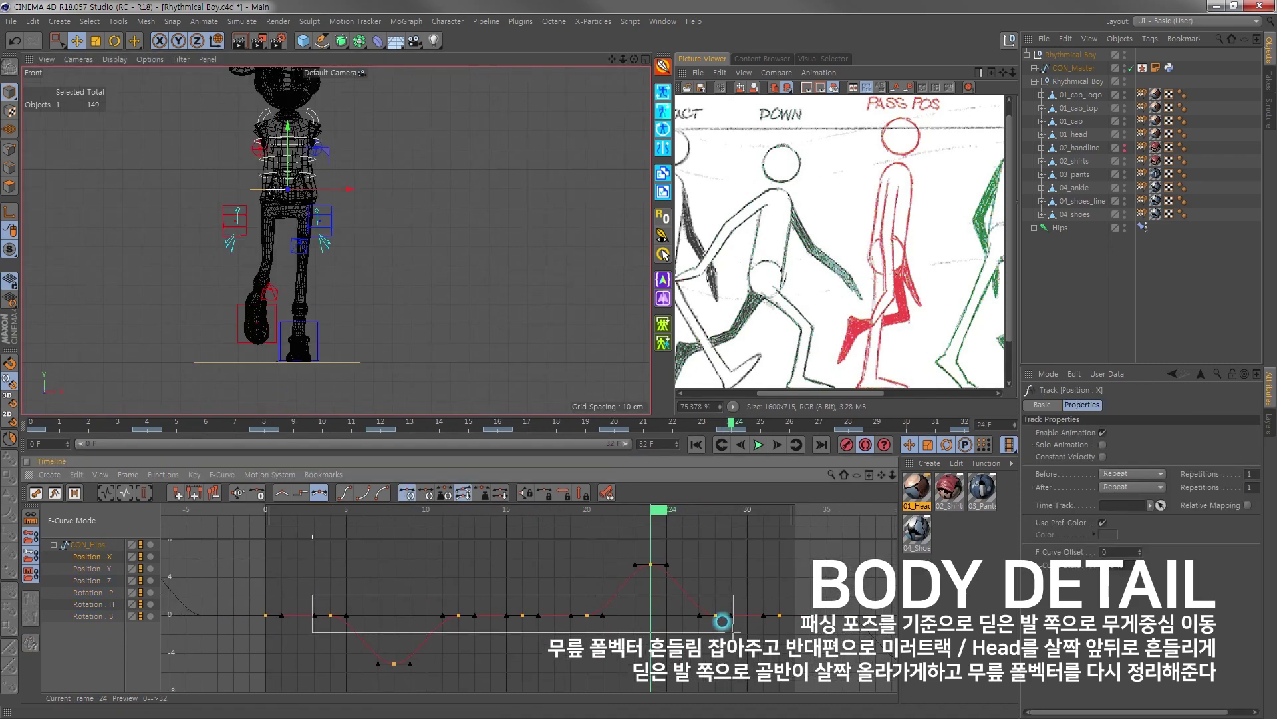
{"action": "left_click_drag", "start_coordinate": [722, 620], "coordinate": [722, 622]}
{"action": "left_click", "coordinate": [759, 444]}
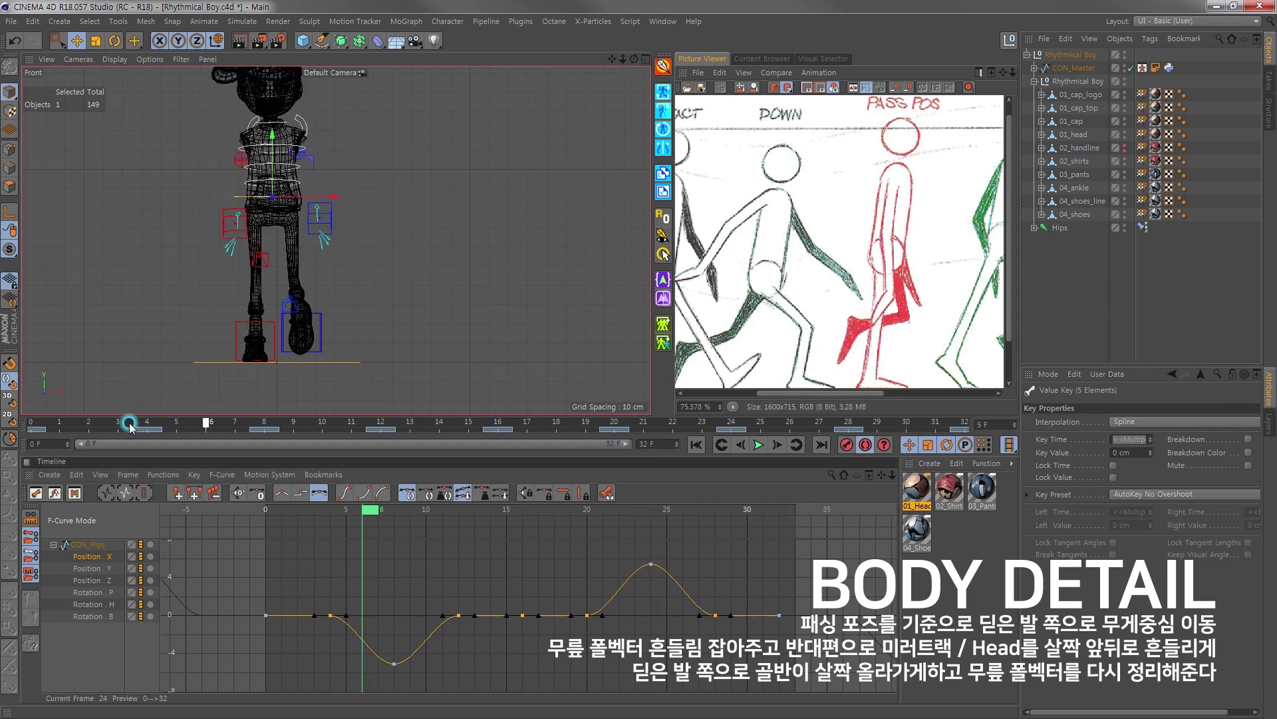
{"action": "left_click", "coordinate": [760, 445]}
{"action": "key", "text": "Delete"}
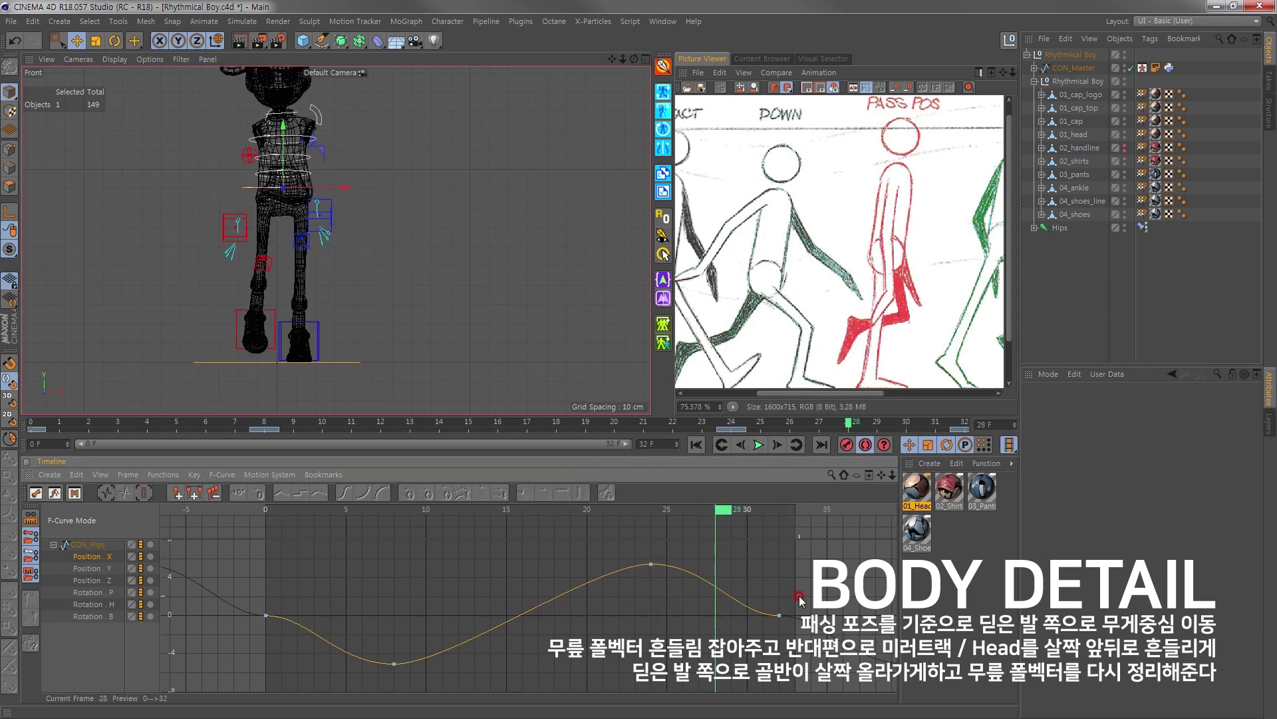
{"action": "left_click_drag", "start_coordinate": [800, 598], "coordinate": [251, 634]}
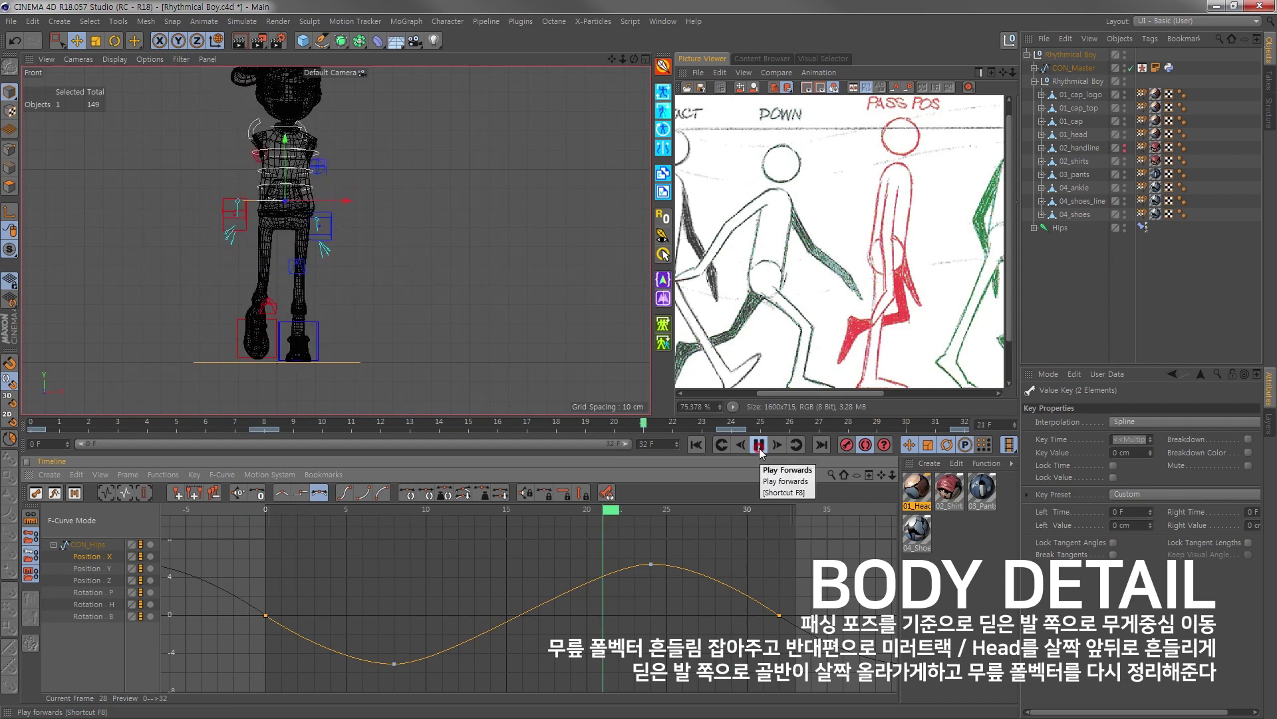
Step: Return to frame 0 and select the right knee pole controller
{"action": "key", "text": "shift+f"}
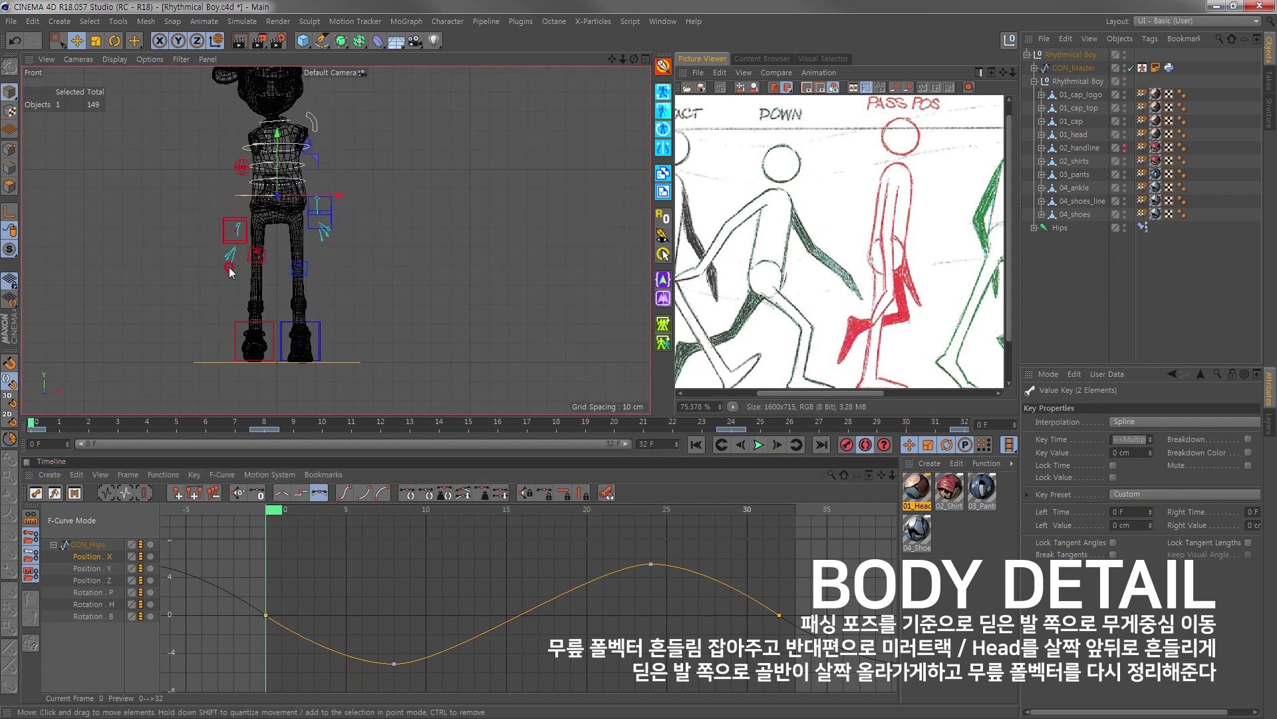
{"action": "left_click", "coordinate": [279, 251]}
{"action": "scroll", "coordinate": [252, 304], "scroll_direction": "up", "scroll_amount": 2}
Step: Step through the right knee pole's keys up to frame 32, adjusting its poses
{"action": "left_click", "coordinate": [148, 423]}
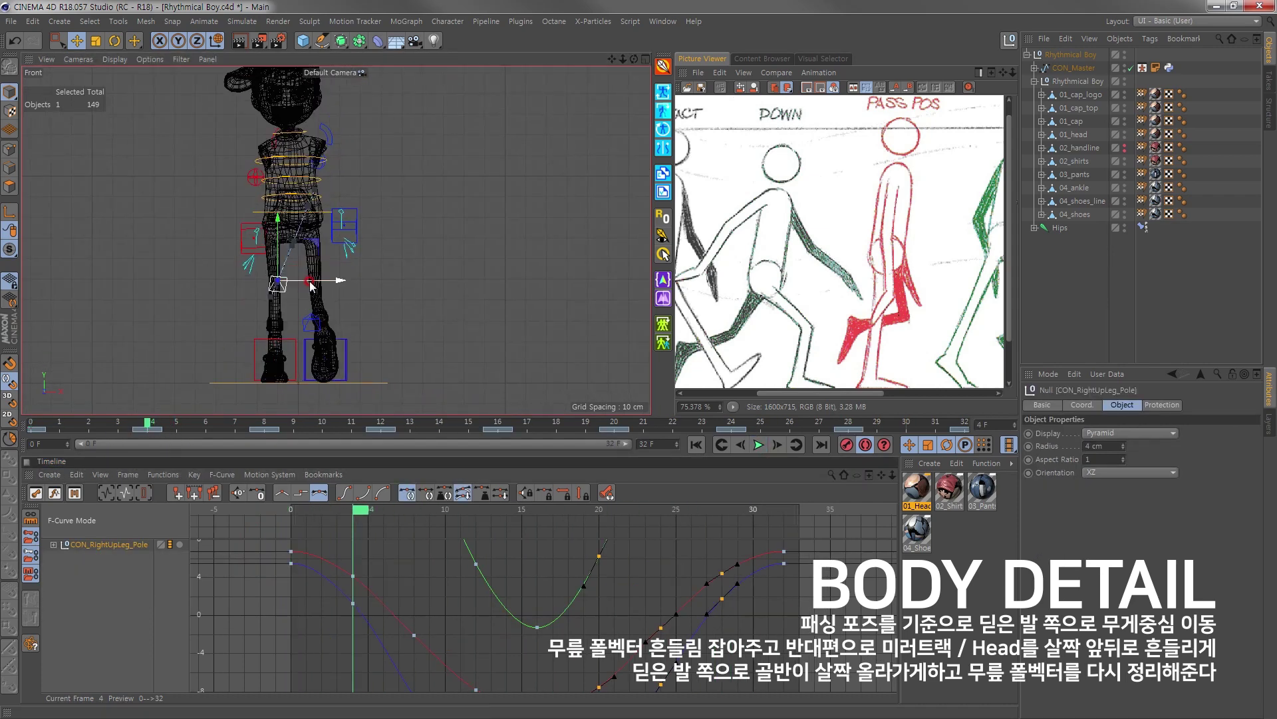
{"action": "key", "text": "ctrl+g"}
{"action": "key", "text": "ctrl+g"}
{"action": "key", "text": "ctrl+g"}
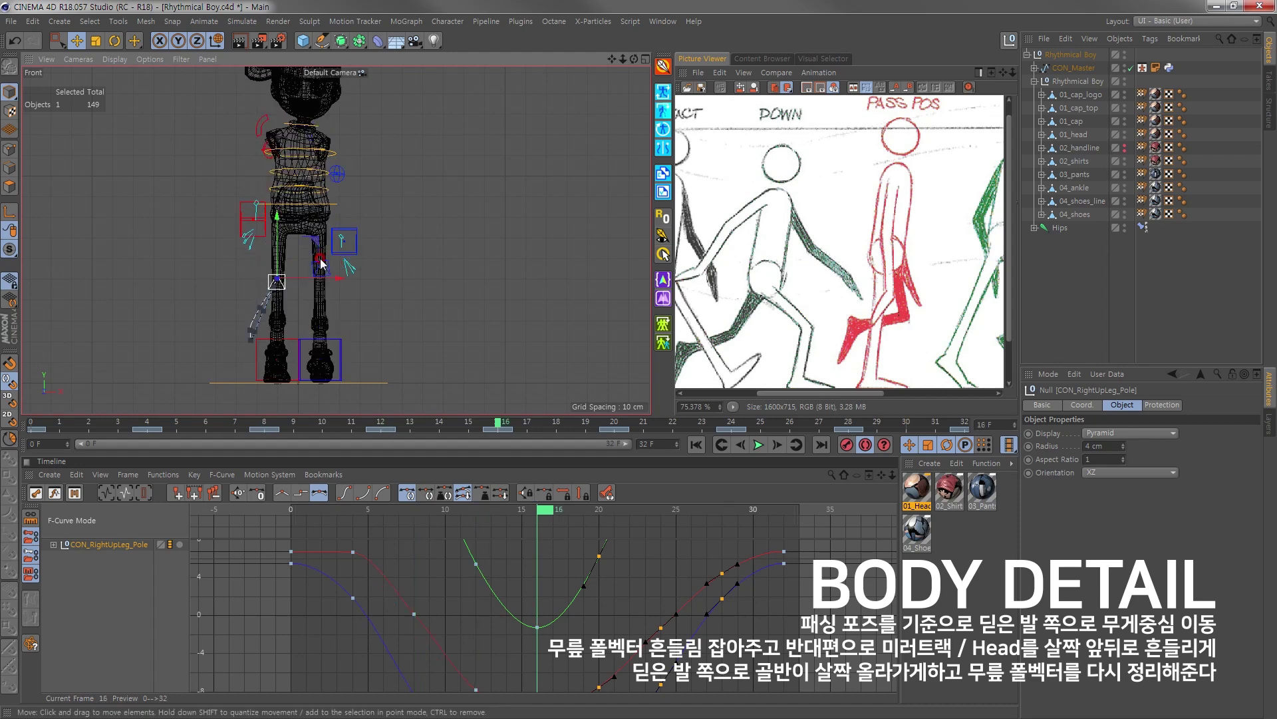
{"action": "key", "text": "ctrl+g"}
{"action": "key", "text": "ctrl+g"}
{"action": "key", "text": "ctrl+g"}
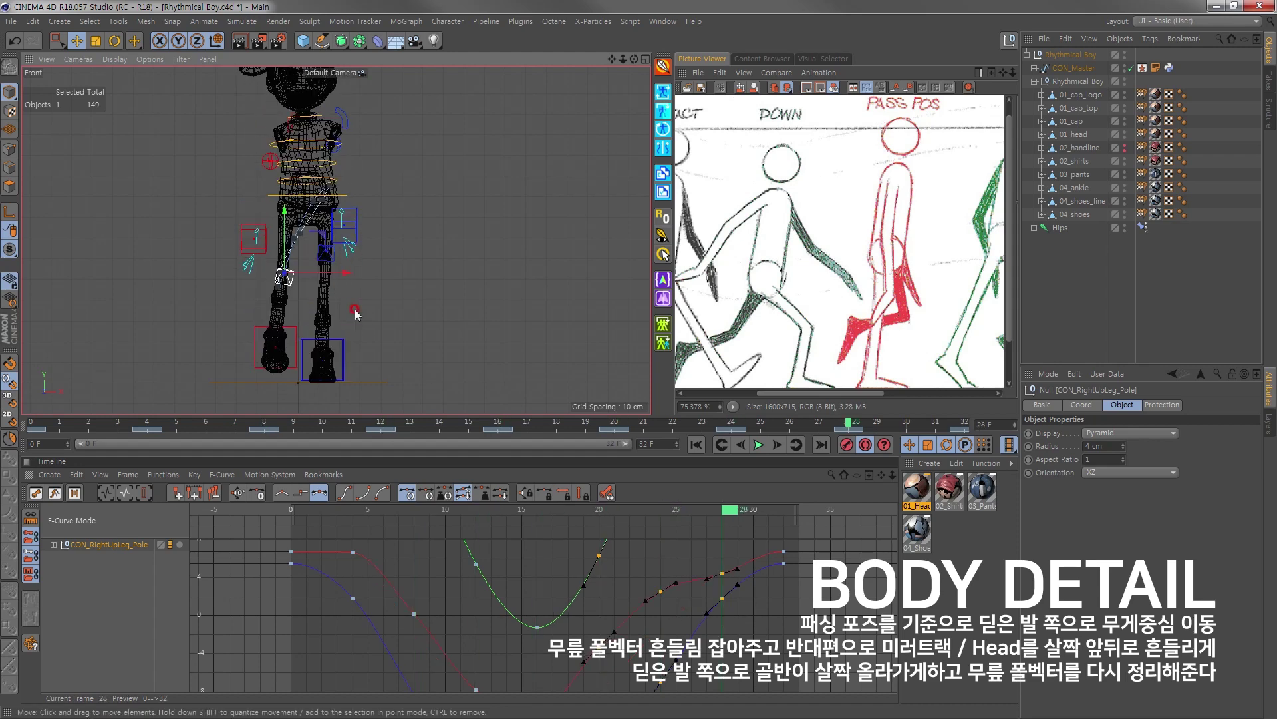
{"action": "key", "text": "ctrl+g"}
{"action": "key", "text": "ctrl+g"}
{"action": "key", "text": "ctrl+g"}
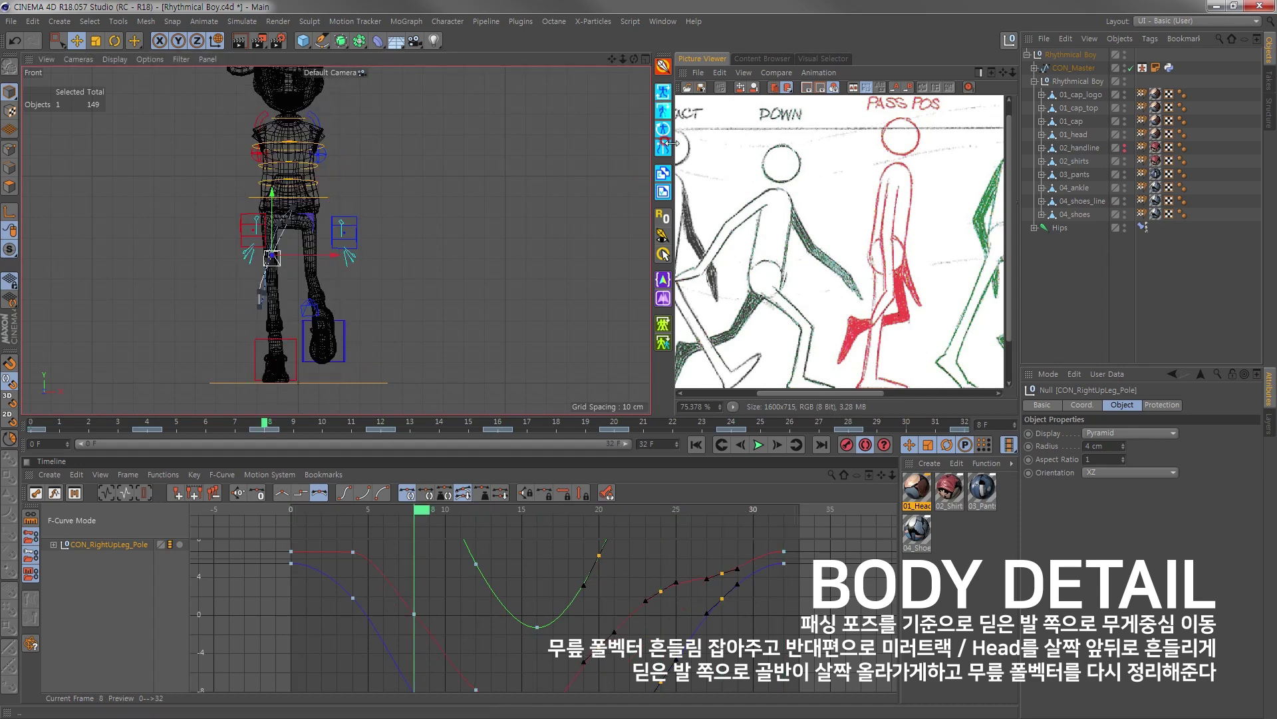
Step: Open Mirror Track for the knee pole and play the walk to check the knee
{"action": "left_click", "coordinate": [663, 148]}
{"action": "left_click", "coordinate": [760, 447]}
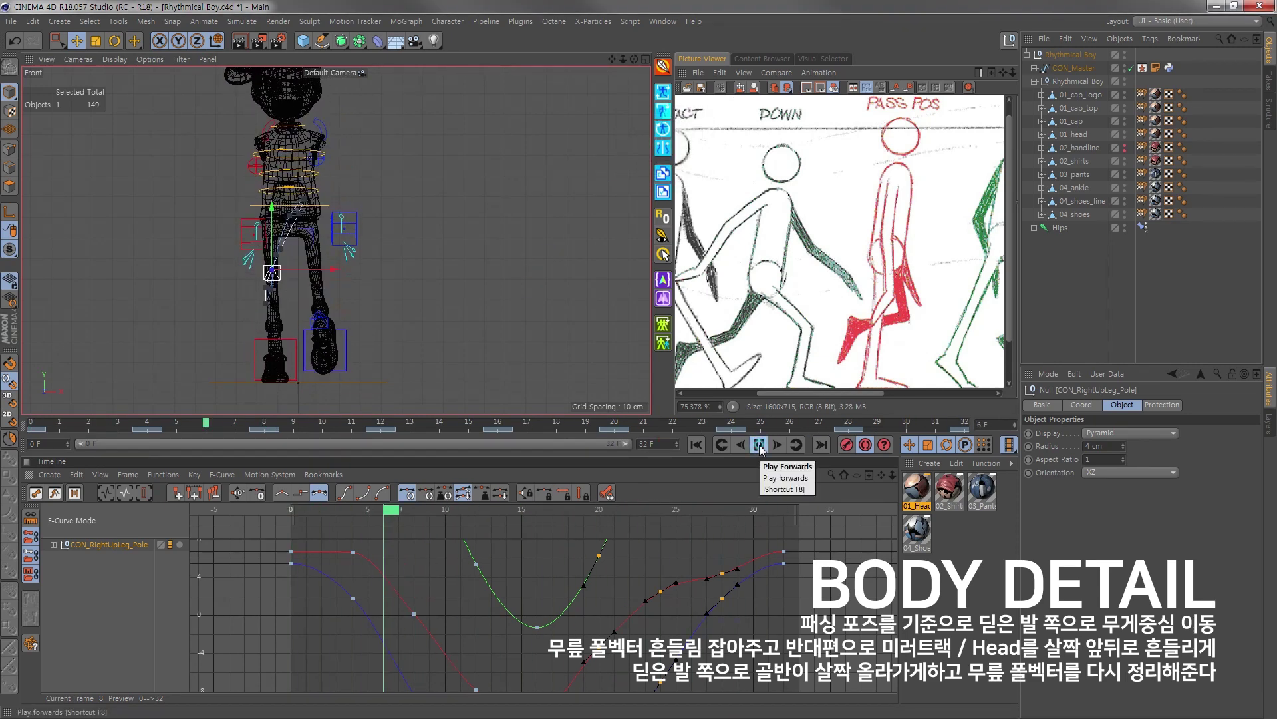
{"action": "left_click", "coordinate": [235, 425]}
{"action": "key", "text": "F1"}
Step: Review the walk, then rotate CON_Head slightly forward at frame 24
{"action": "key", "text": "F3"}
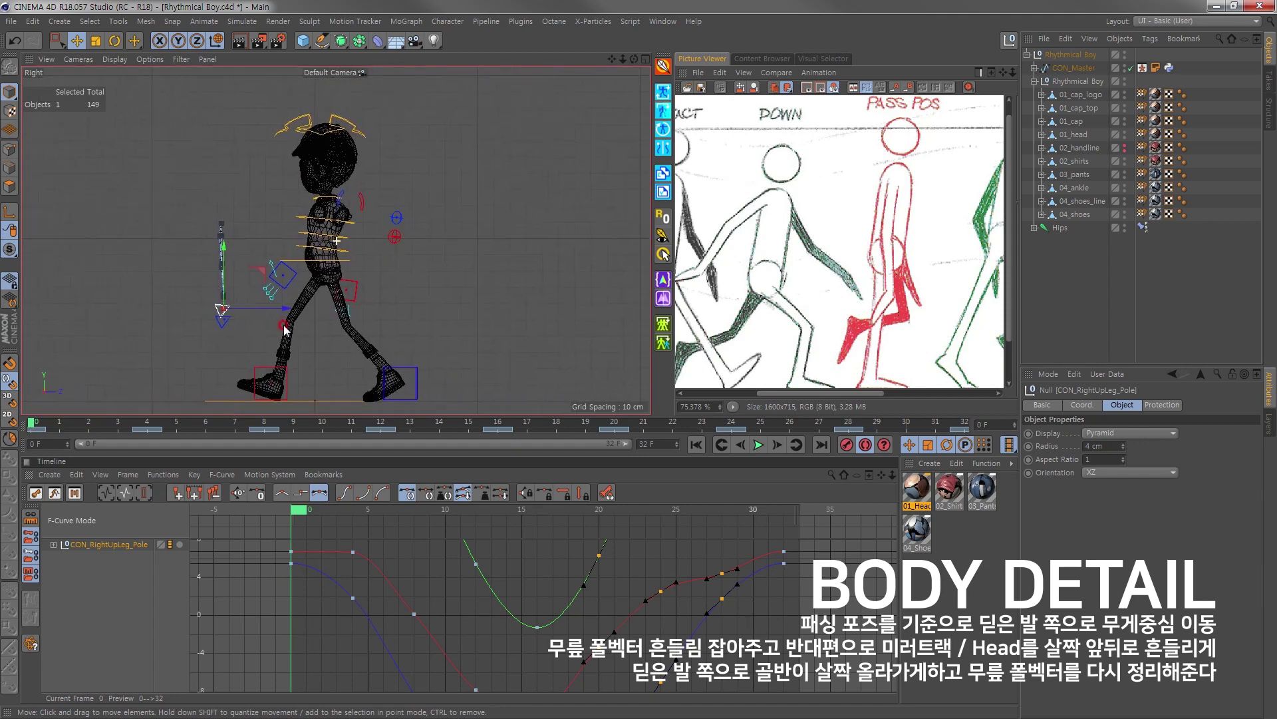
{"action": "left_click", "coordinate": [760, 444]}
{"action": "left_click", "coordinate": [762, 449]}
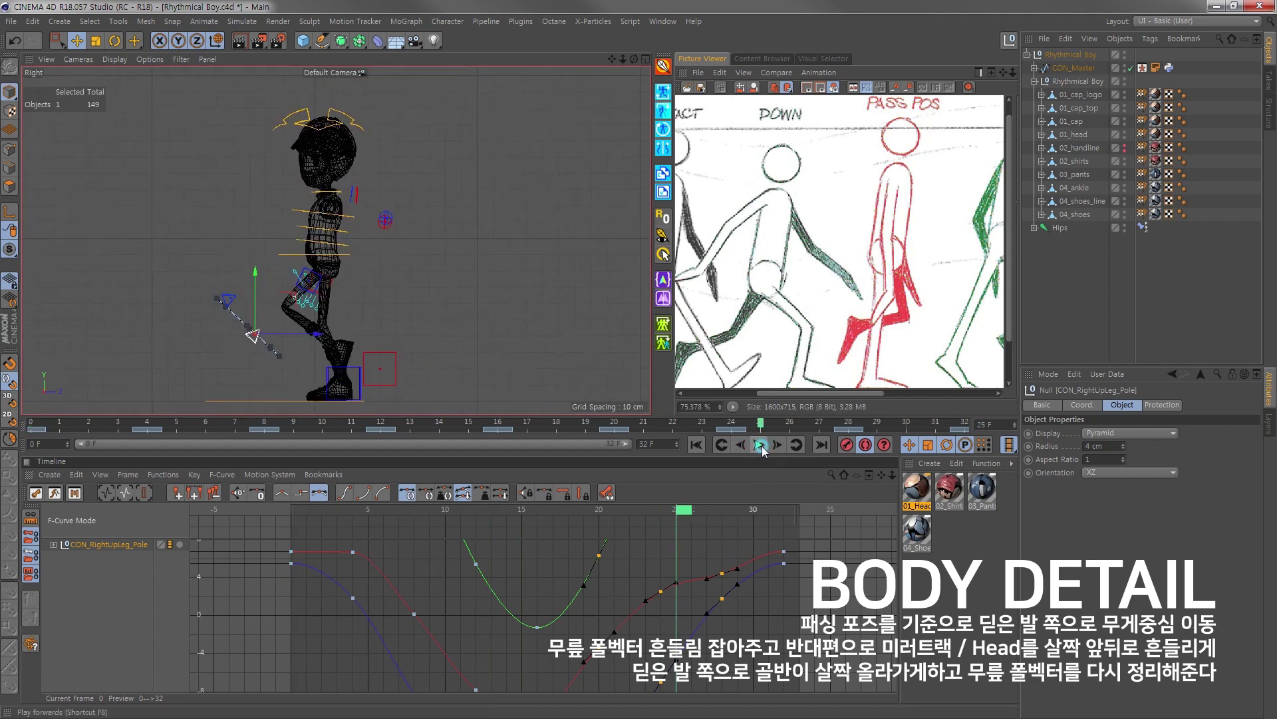
{"action": "left_click", "coordinate": [354, 121]}
{"action": "key", "text": "r"}
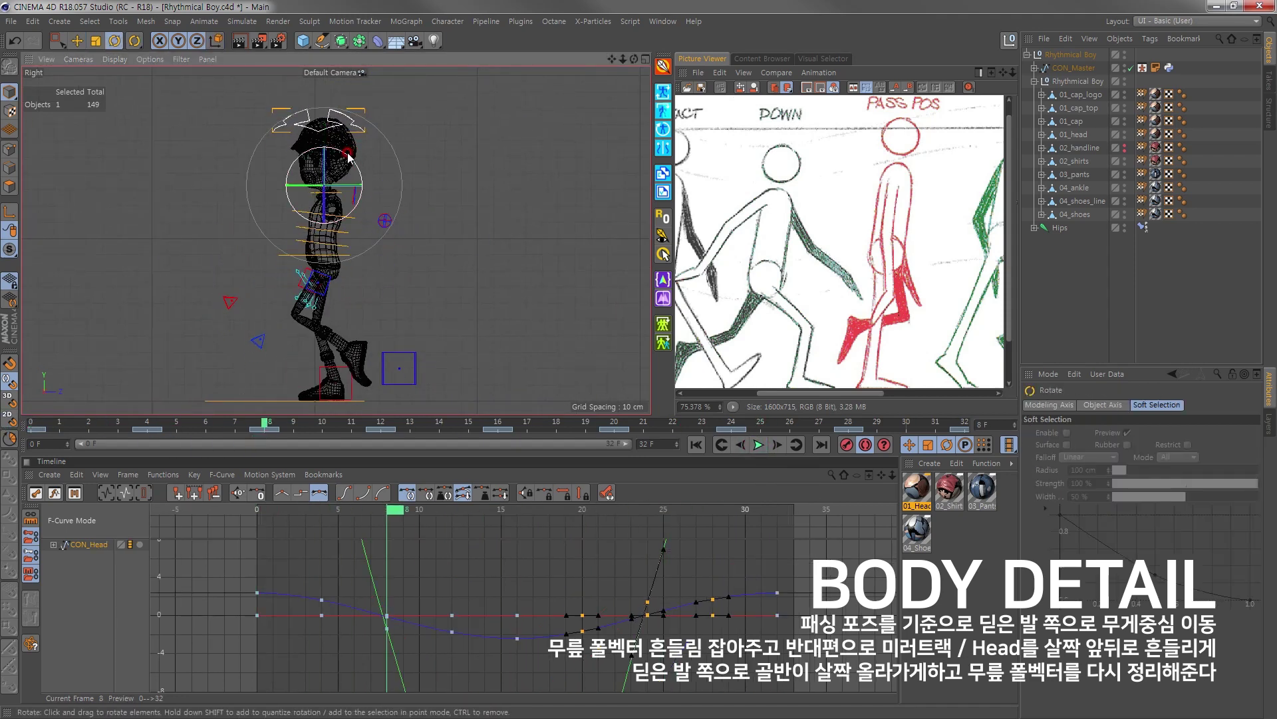
{"action": "left_click", "coordinate": [731, 422]}
{"action": "left_click_drag", "start_coordinate": [344, 156], "coordinate": [348, 160]}
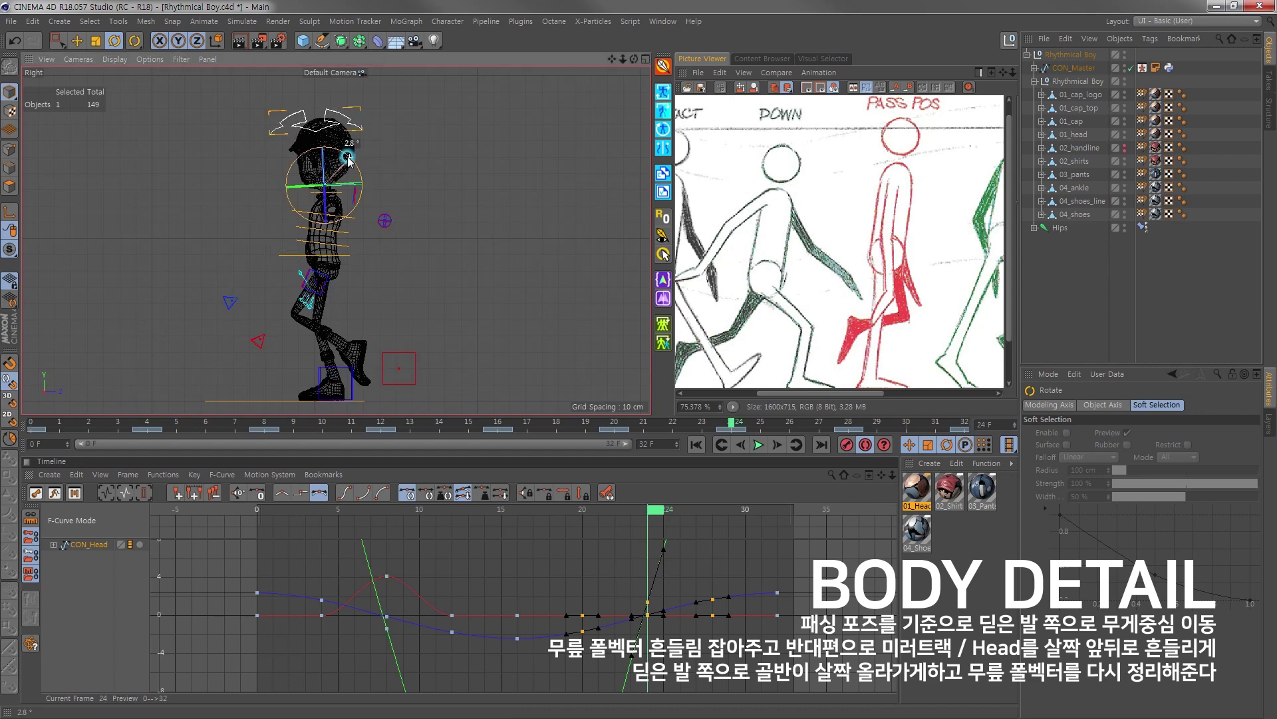
Step: Raise the head's frame-24 Rotation.P key to about 7.379° and play back the nod
{"action": "left_click", "coordinate": [58, 542]}
{"action": "left_click", "coordinate": [469, 602]}
{"action": "left_click_drag", "start_coordinate": [650, 559], "coordinate": [653, 541]}
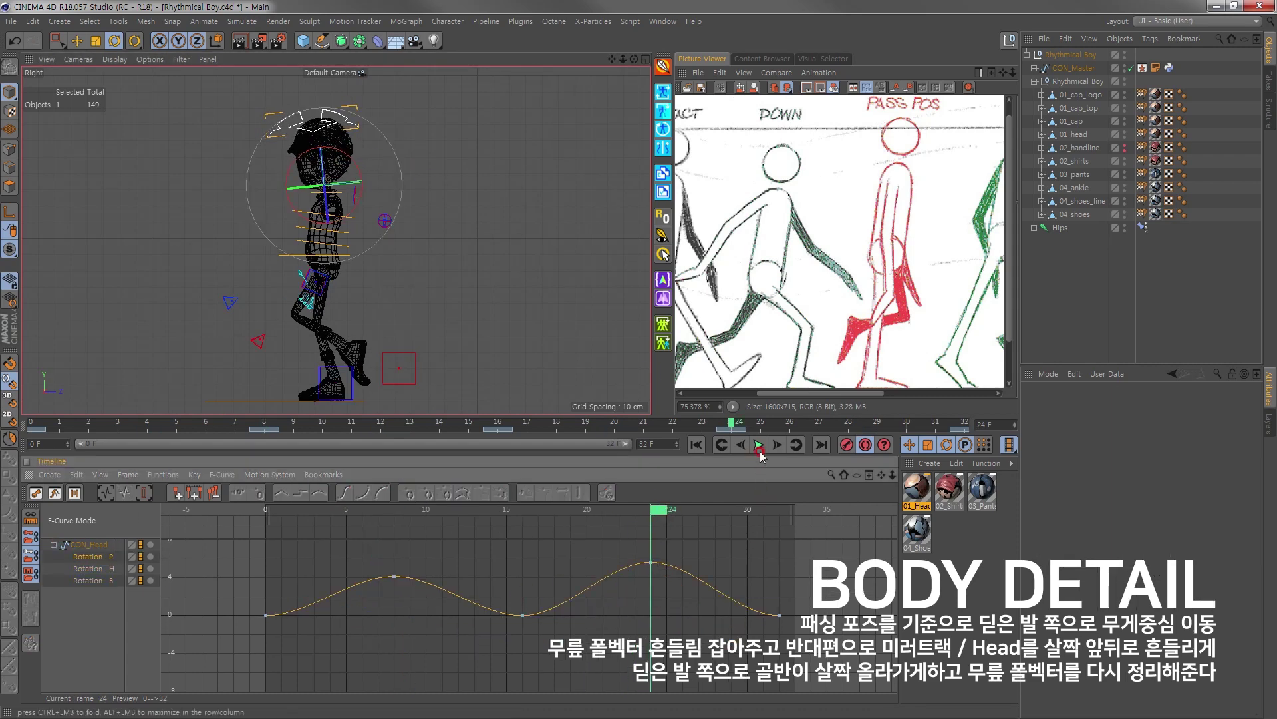
{"action": "key", "text": "F8"}
{"action": "key", "text": "F1"}
{"action": "scroll", "coordinate": [318, 261], "scroll_direction": "down", "scroll_amount": 3}
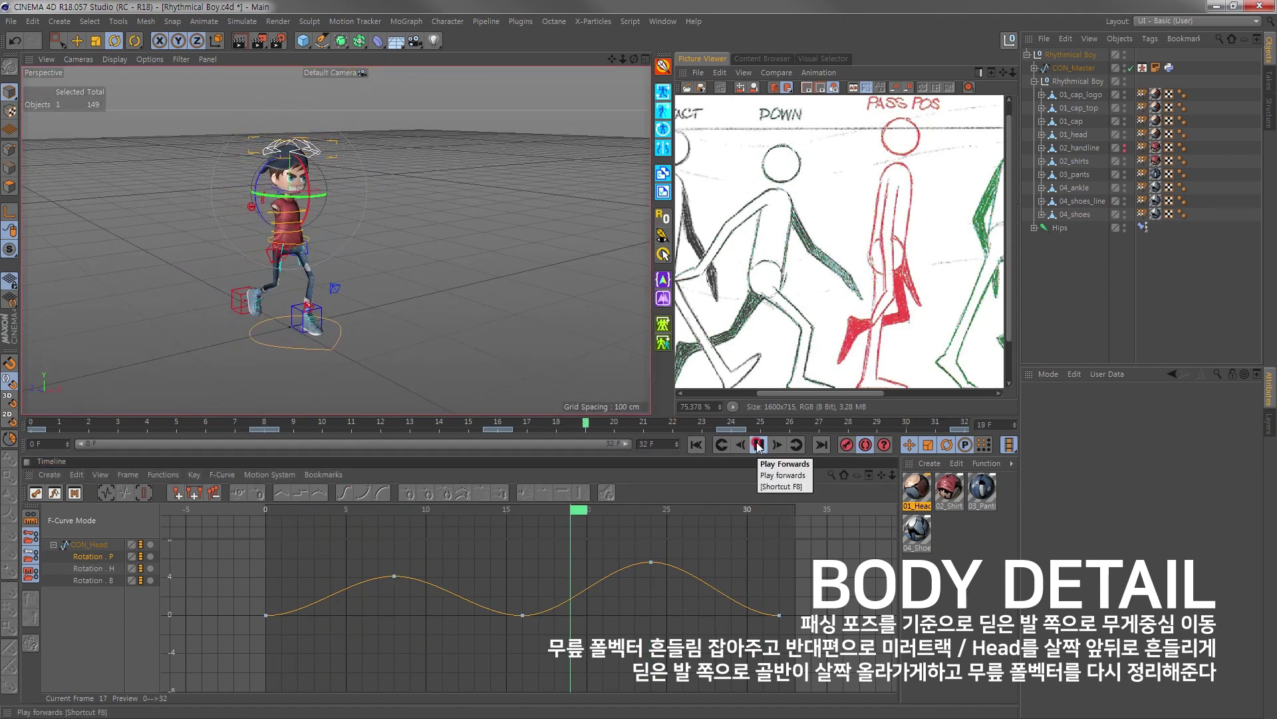
{"action": "left_click", "coordinate": [758, 444]}
{"action": "key", "text": "F5"}
{"action": "key", "text": "F4"}
{"action": "left_click", "coordinate": [260, 455]}
Step: Select the hips and spine controllers and bend the spine sideways at frame 8
{"action": "scroll", "coordinate": [269, 219], "scroll_direction": "up", "scroll_amount": 4}
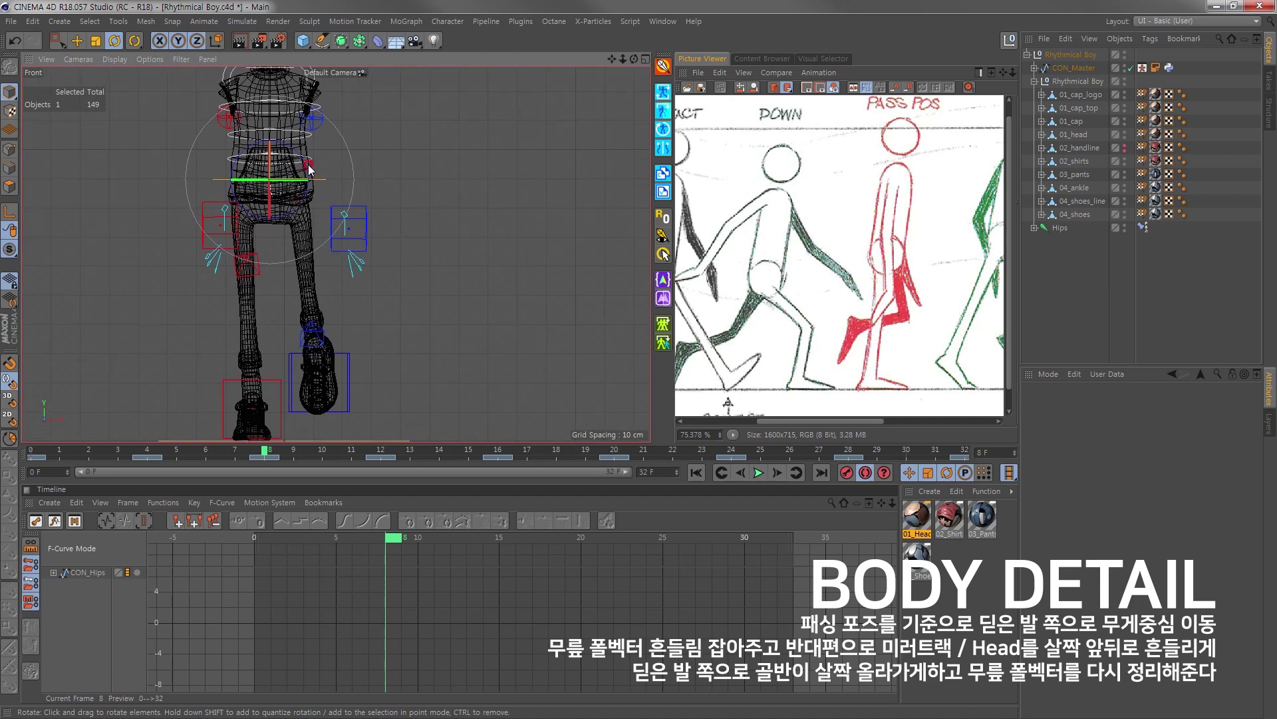
{"action": "left_click", "coordinate": [705, 328]}
{"action": "left_click", "coordinate": [79, 572]}
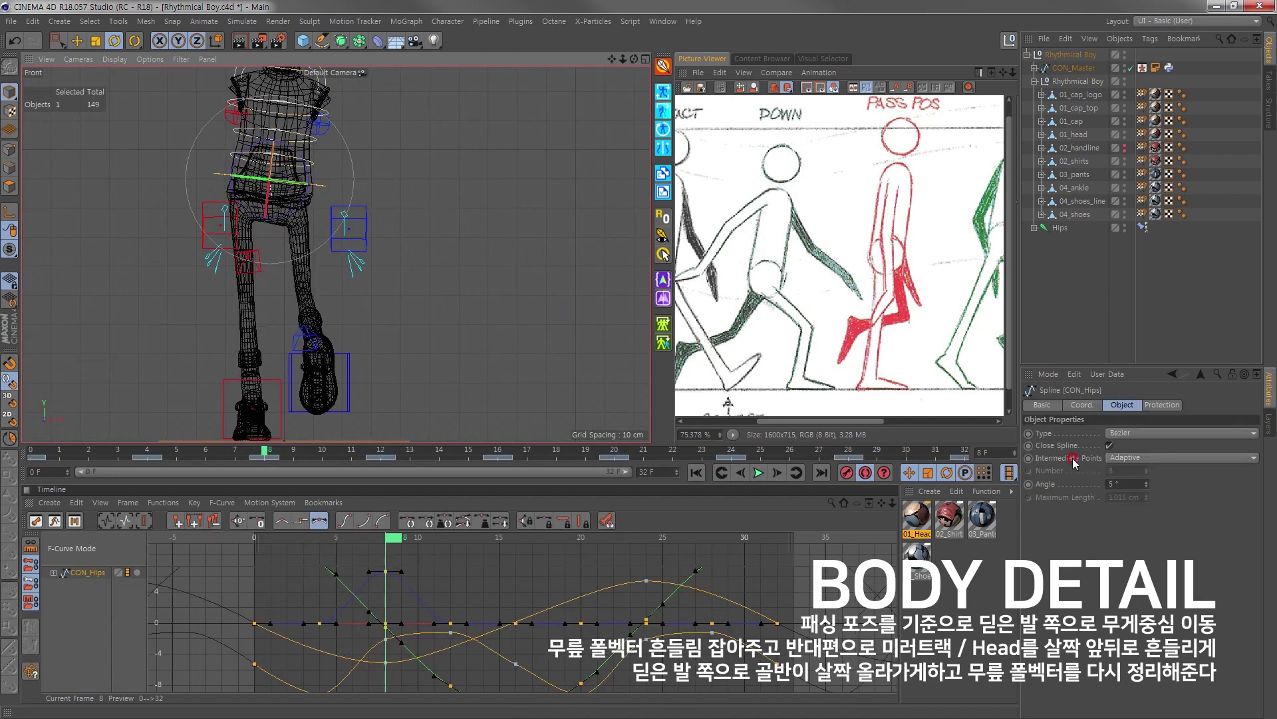
{"action": "left_click", "coordinate": [316, 166]}
{"action": "left_click_drag", "start_coordinate": [312, 168], "coordinate": [302, 187]}
{"action": "left_click", "coordinate": [1231, 459]}
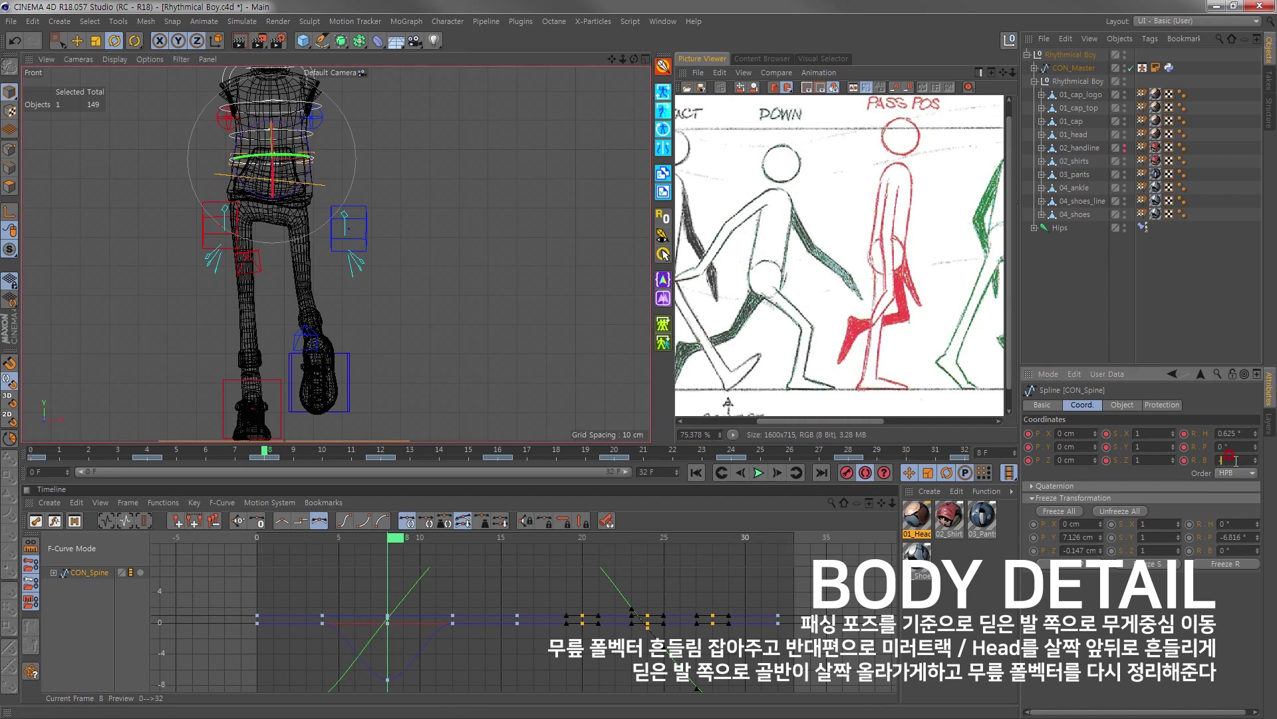
Step: At frame 24, set the hips bank rotation to -5.47° and adjust the spine's bank
{"action": "left_click_drag", "start_coordinate": [333, 451], "coordinate": [731, 451]}
{"action": "left_click", "coordinate": [347, 183]}
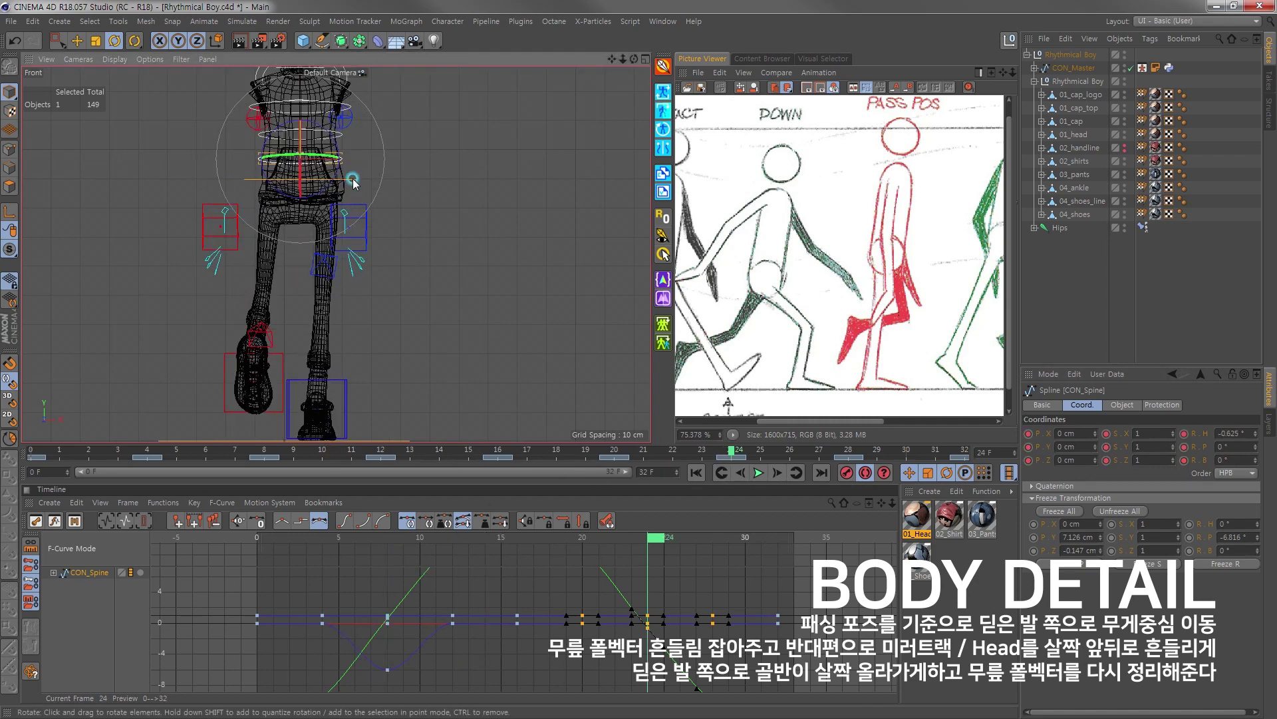
{"action": "left_click_drag", "start_coordinate": [336, 174], "coordinate": [336, 169]}
{"action": "left_click", "coordinate": [1223, 459]}
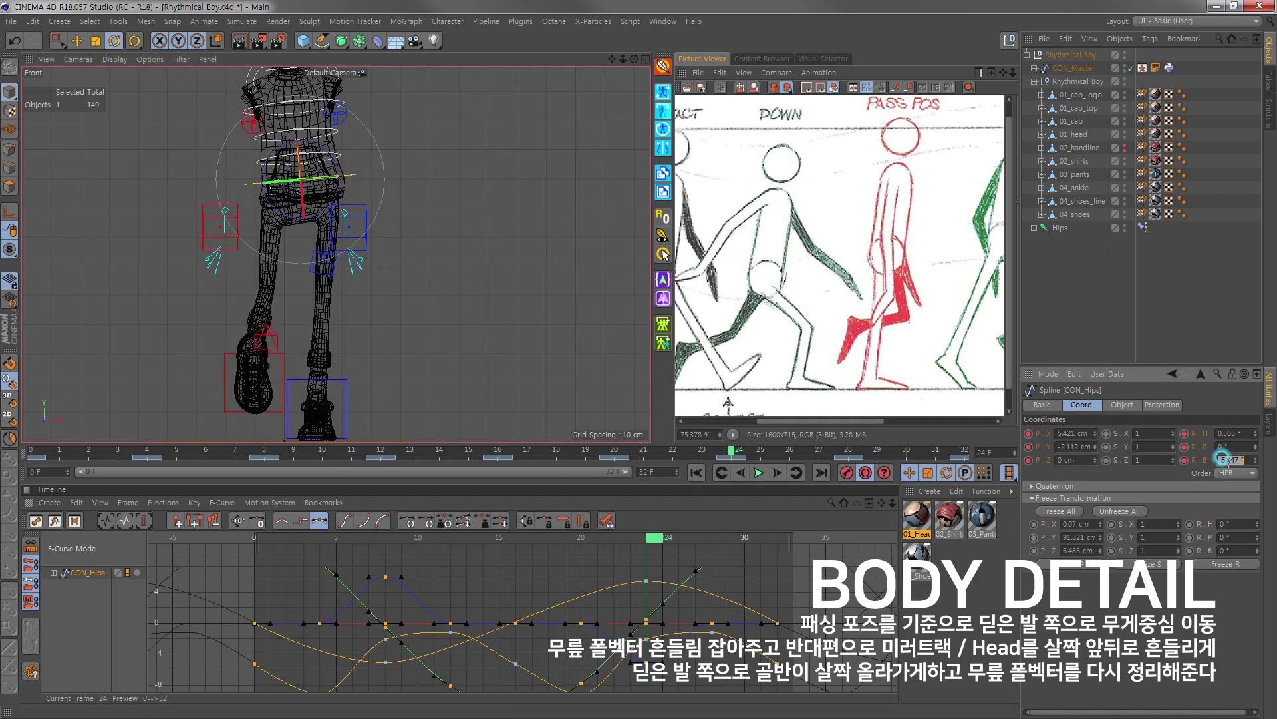
{"action": "left_click", "coordinate": [266, 166]}
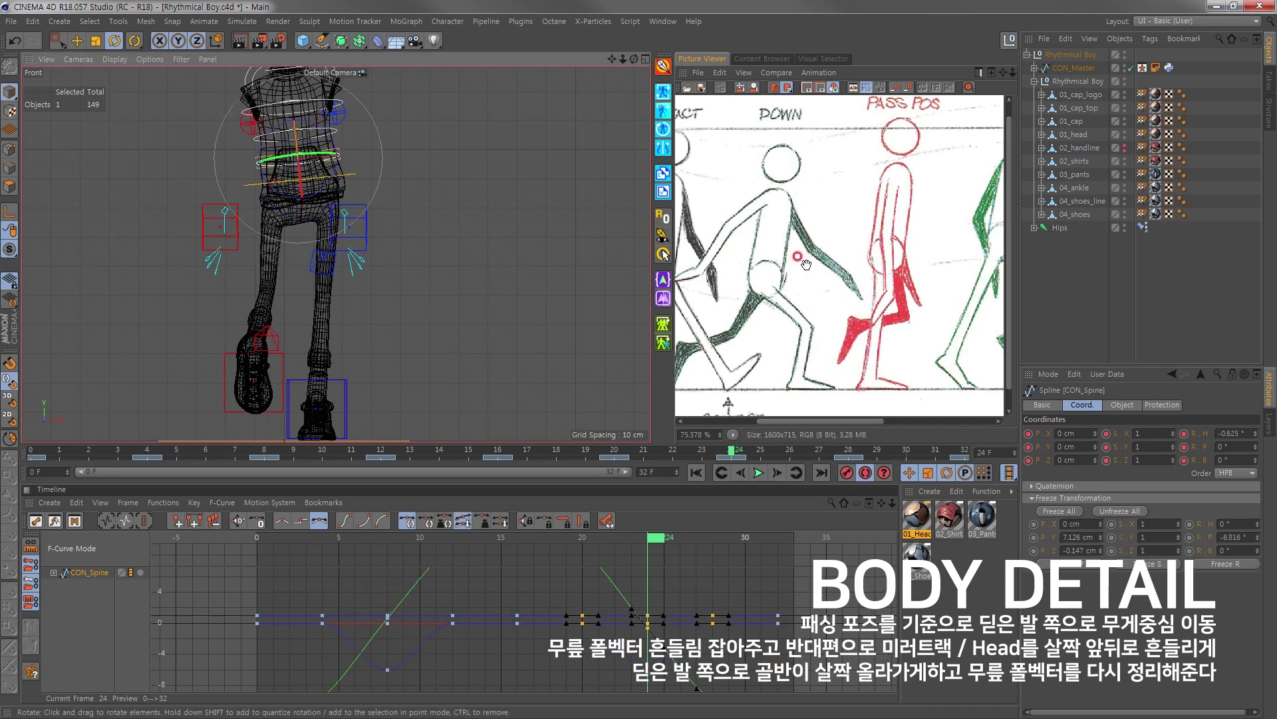
{"action": "left_click", "coordinate": [1231, 459]}
Step: Convert the hips' and spine's Rotation.B keys to spline interpolation and play back
{"action": "left_click", "coordinate": [356, 176]}
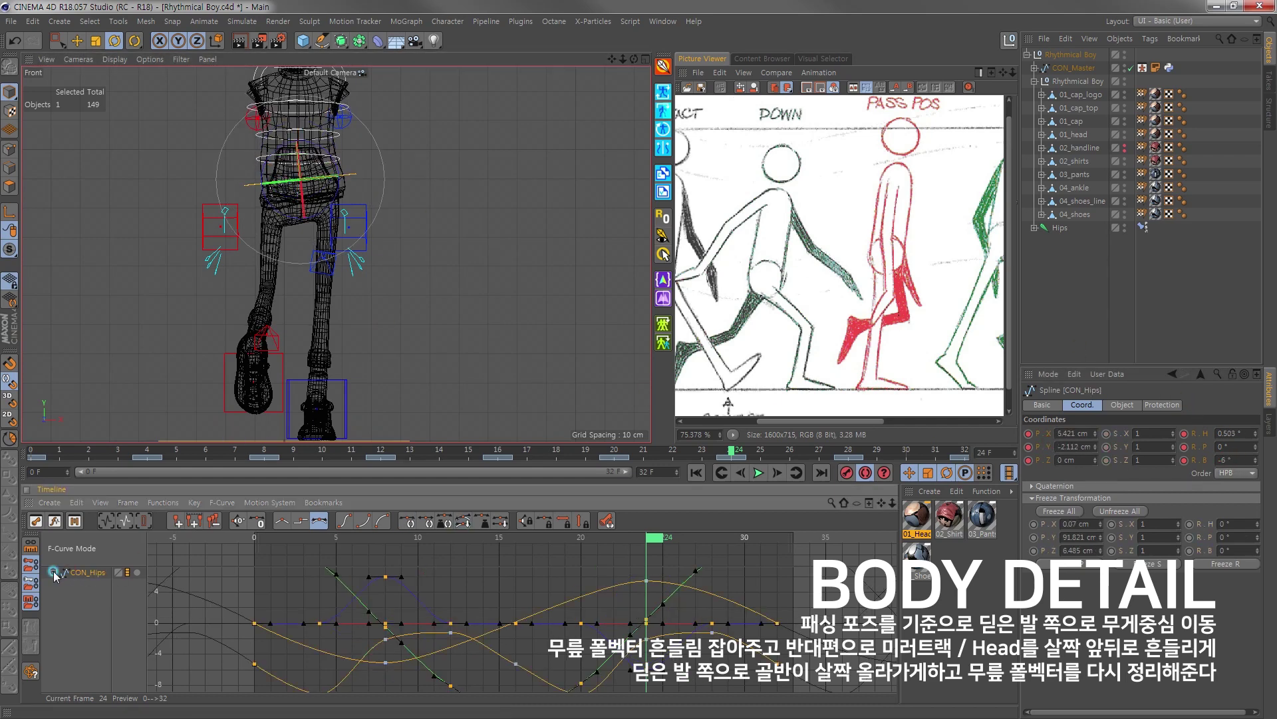
{"action": "left_click", "coordinate": [357, 654]}
{"action": "left_click_drag", "start_coordinate": [701, 624], "coordinate": [701, 624]}
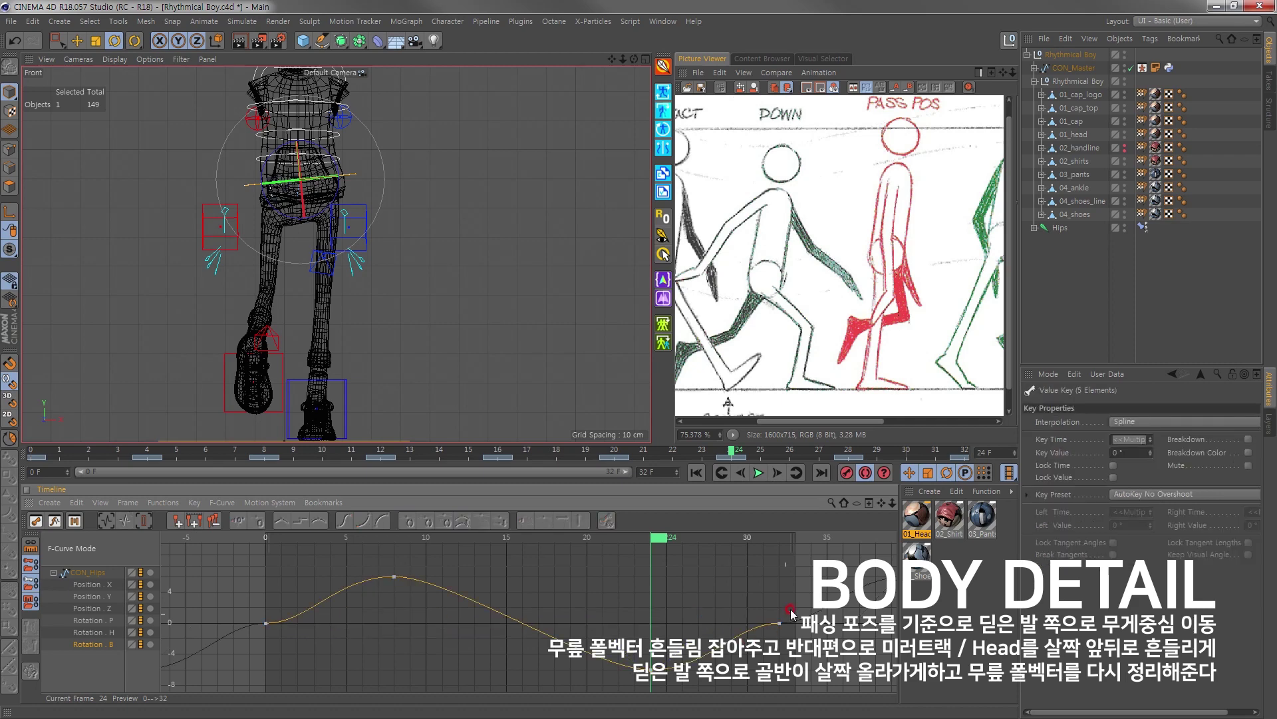
{"action": "left_click", "coordinate": [336, 163]}
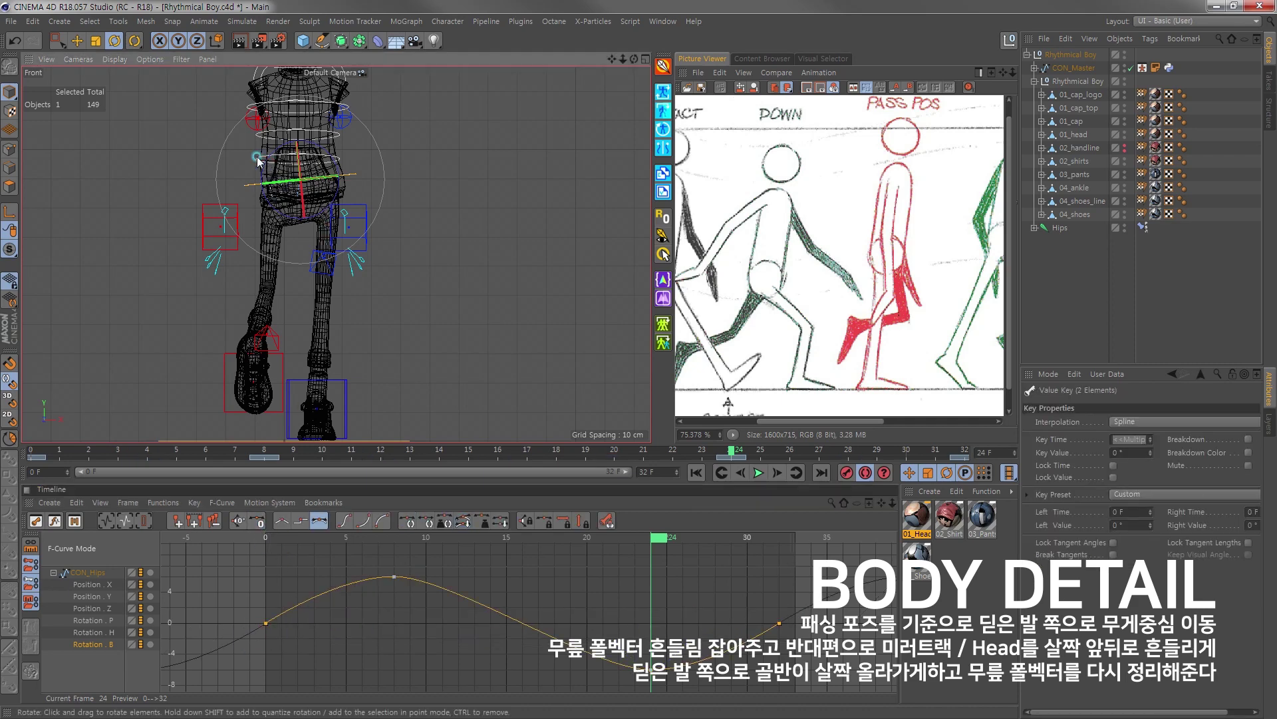
{"action": "left_click", "coordinate": [94, 679]}
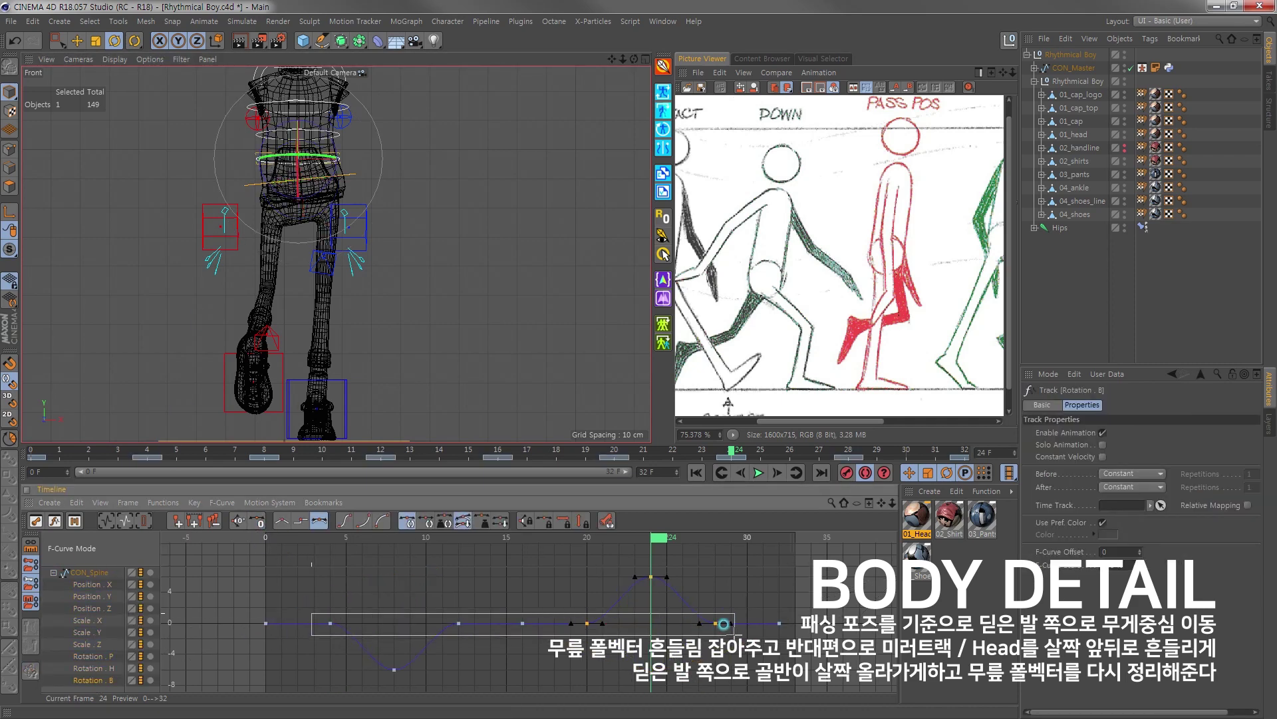
{"action": "left_click_drag", "start_coordinate": [724, 624], "coordinate": [734, 633]}
{"action": "left_click", "coordinate": [278, 527]}
{"action": "left_click", "coordinate": [758, 472]}
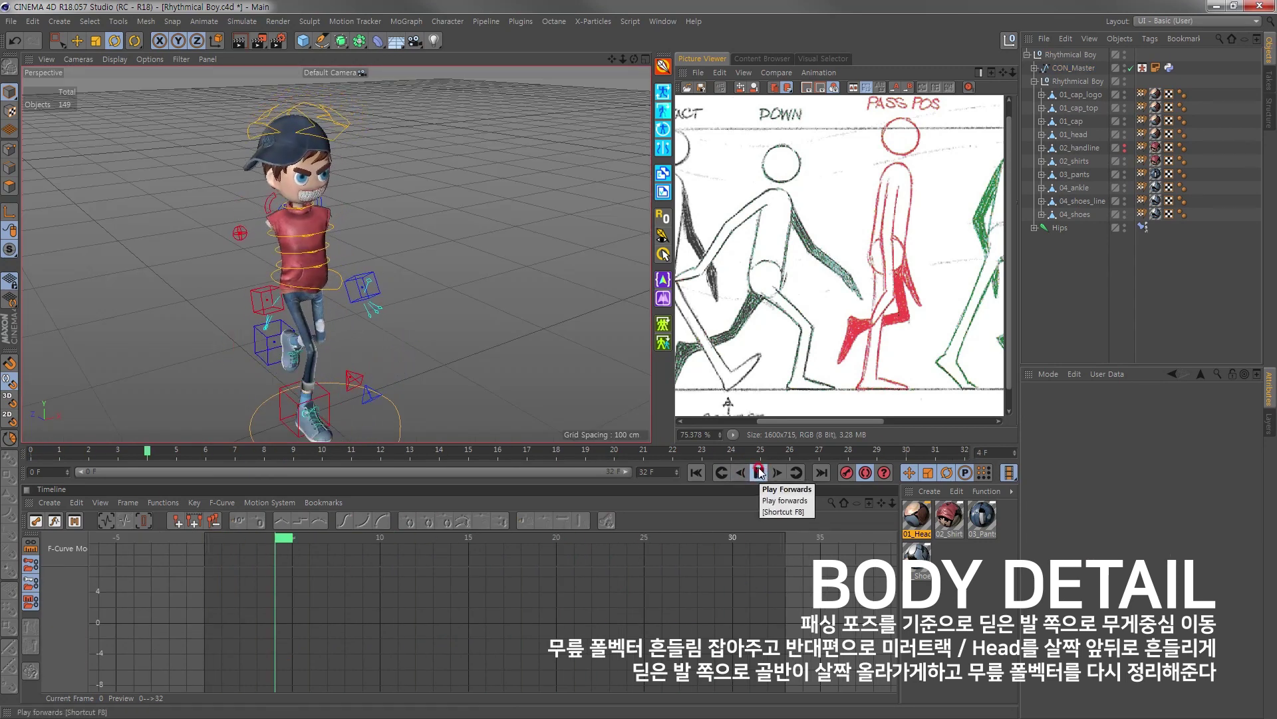
Step: Stop playback, unhide 02_handline, and replay the walk from the start
{"action": "left_click", "coordinate": [956, 198]}
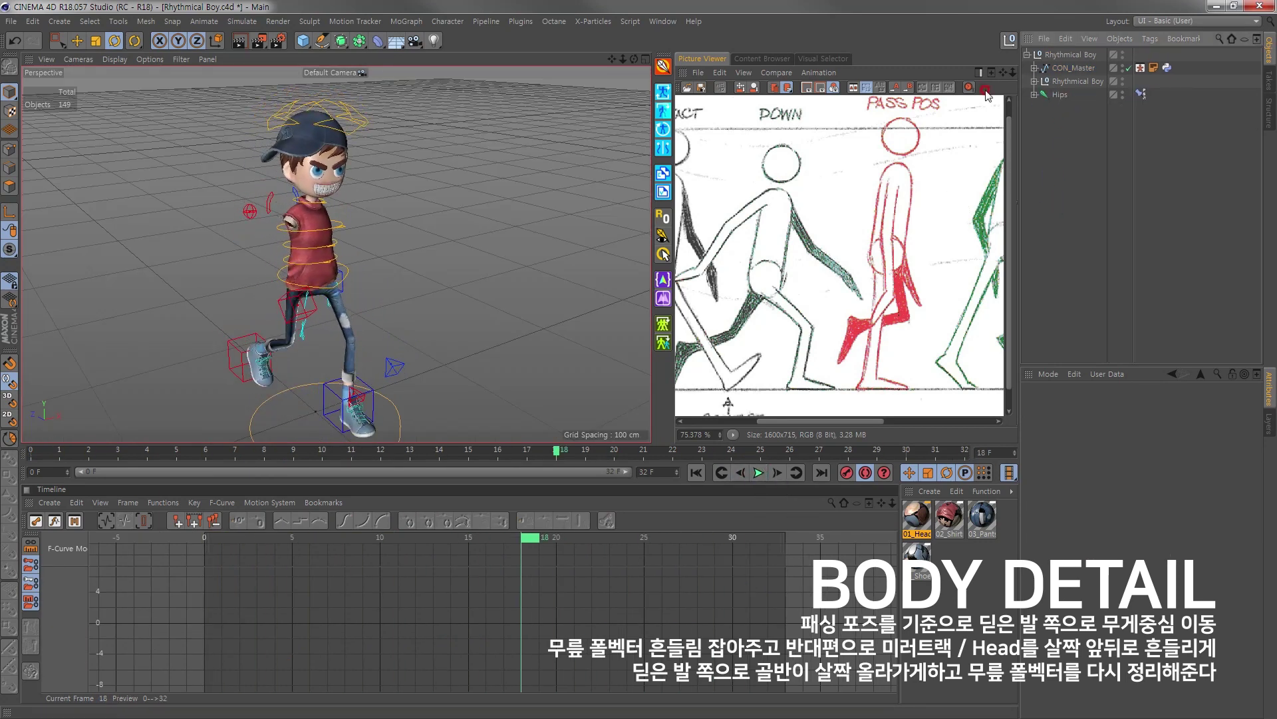
{"action": "left_click", "coordinate": [1118, 149]}
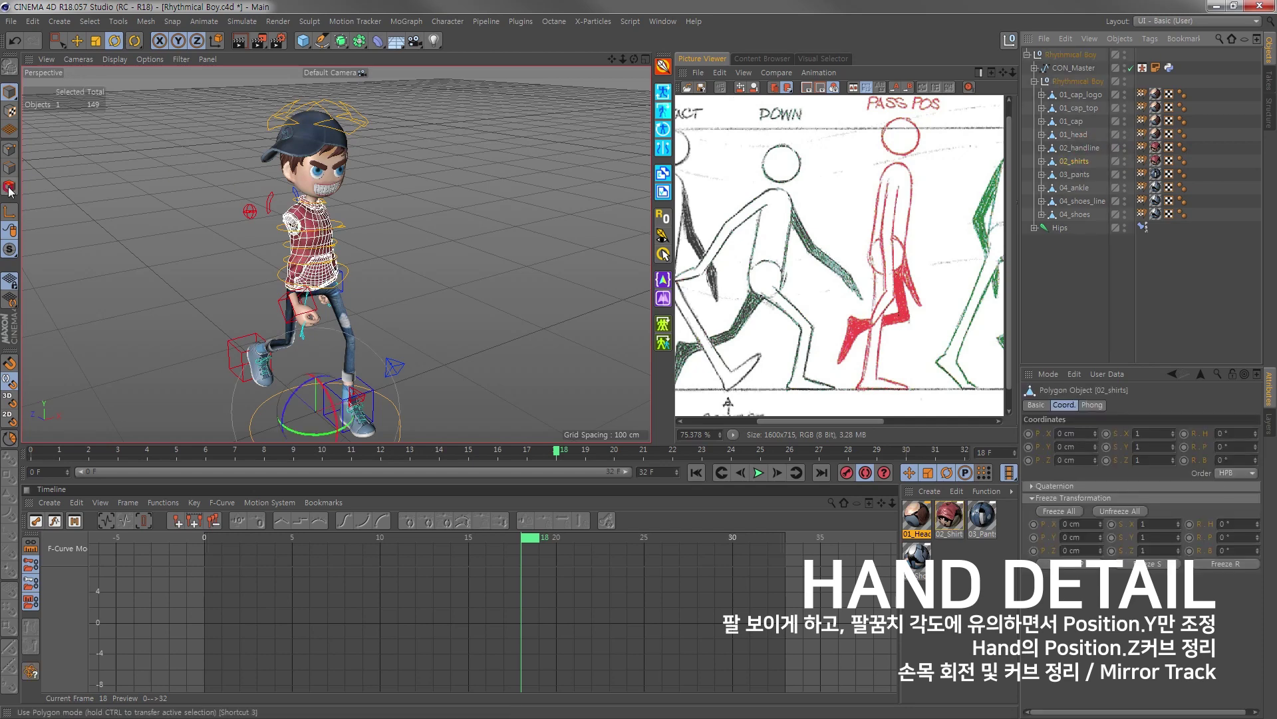
{"action": "left_click", "coordinate": [758, 472]}
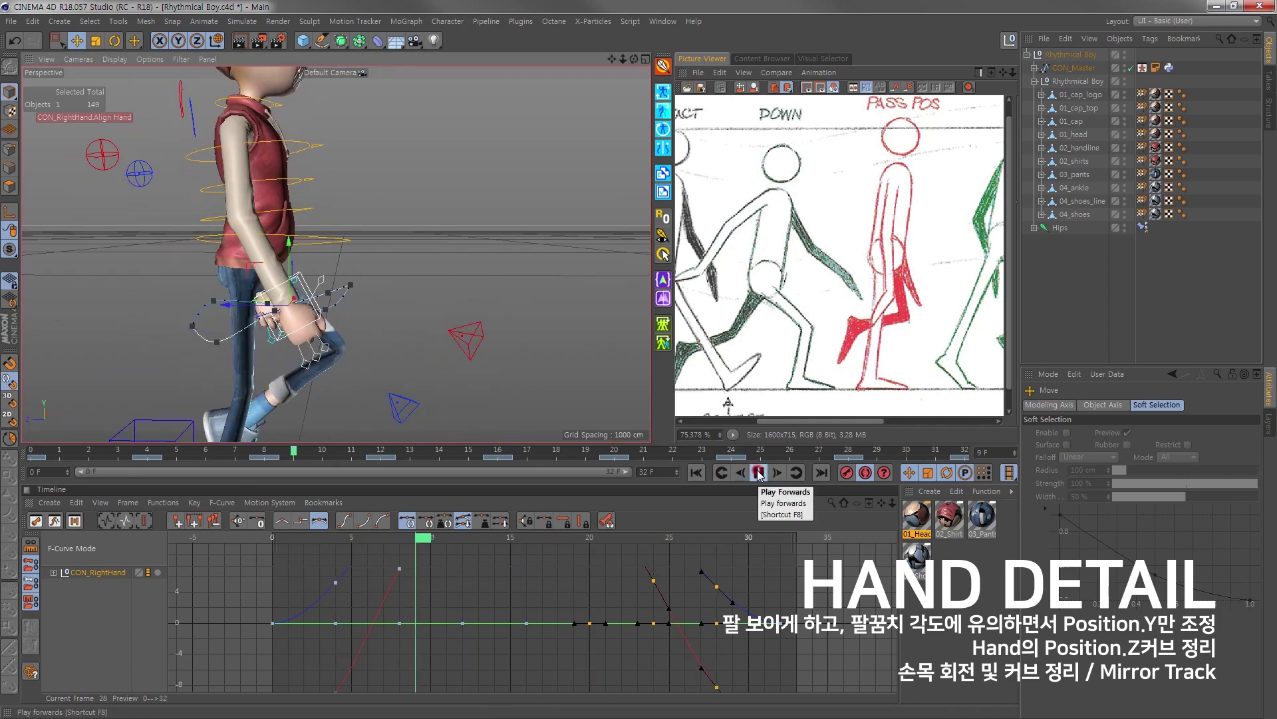
Step: Expand CON_RightHand's tracks and bring up its Position.Z curve in the graph
{"action": "left_click_drag", "start_coordinate": [261, 344], "coordinate": [238, 327], "text": "alt"}
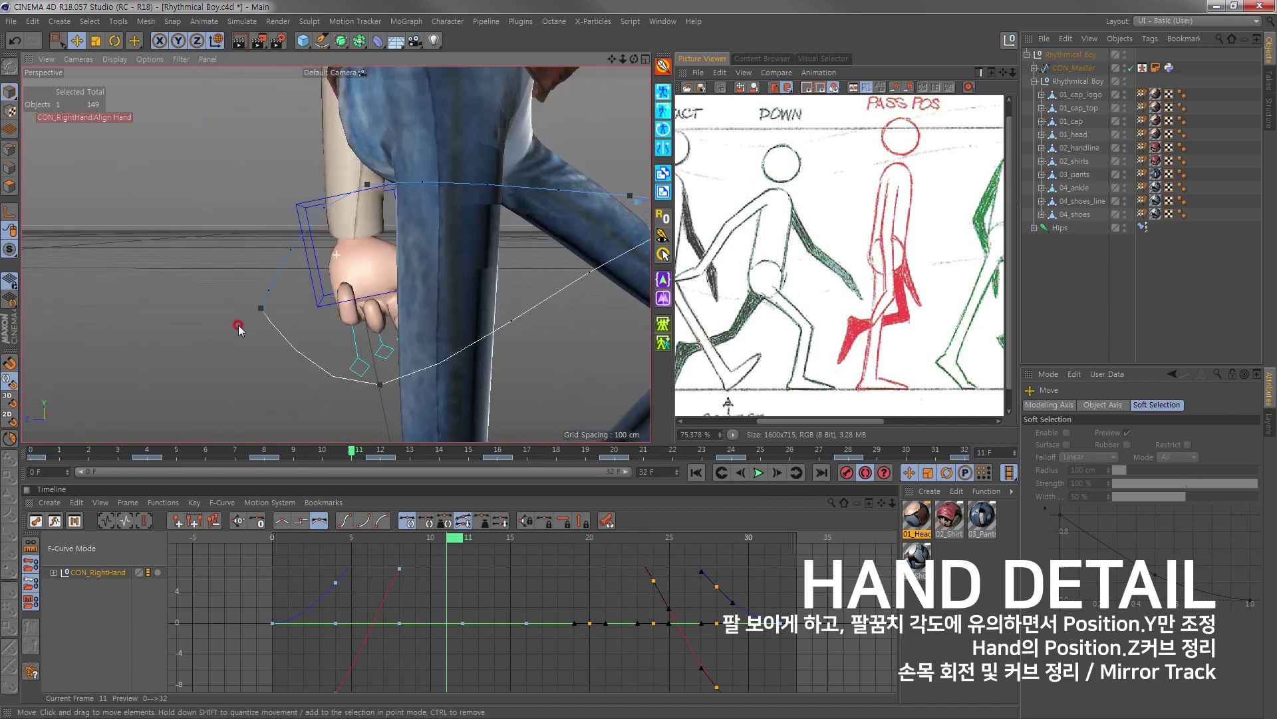
{"action": "left_click", "coordinate": [53, 572]}
{"action": "key", "text": "h"}
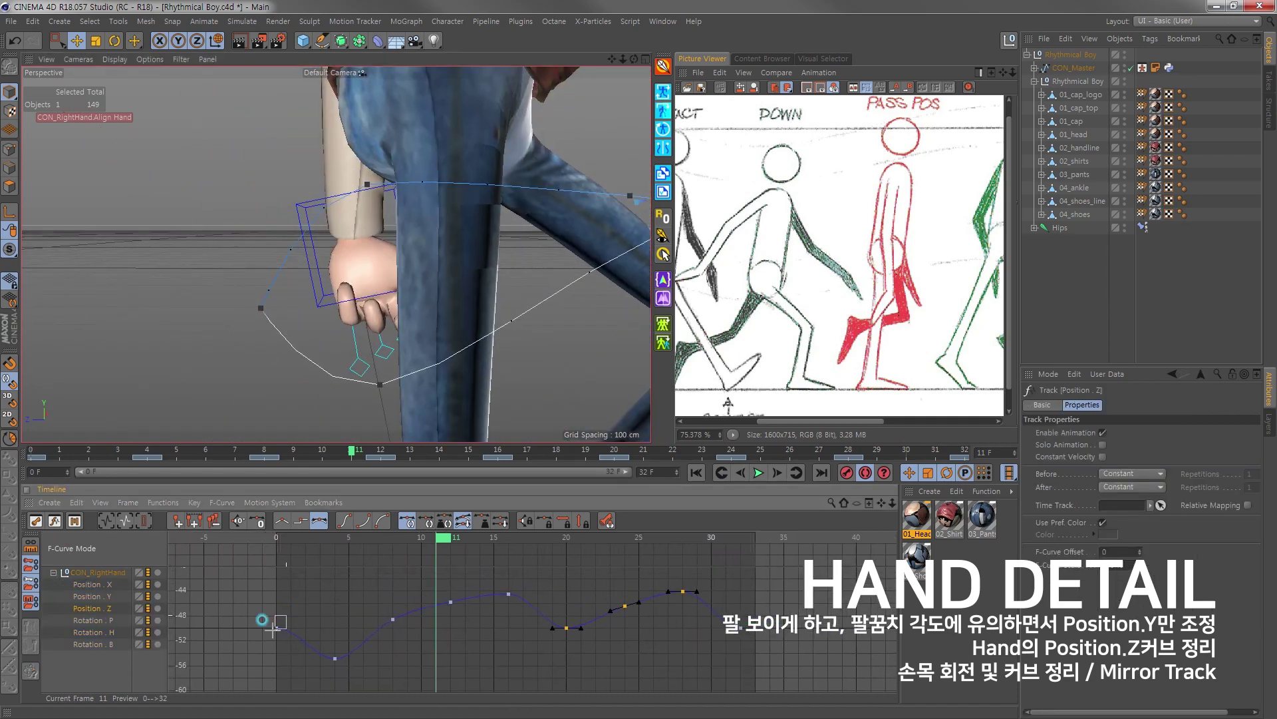
{"action": "left_click", "coordinate": [277, 627]}
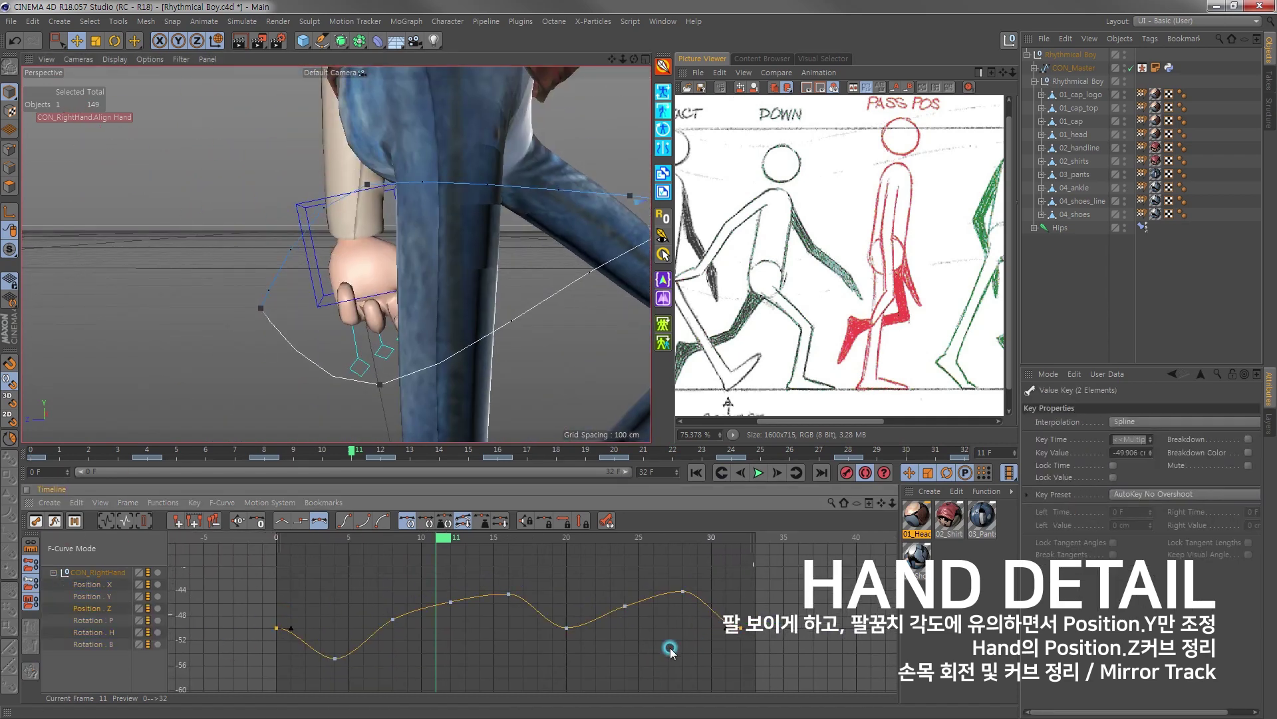
{"action": "left_click", "coordinate": [759, 473]}
{"action": "scroll", "coordinate": [351, 375], "scroll_direction": "down", "scroll_amount": 5}
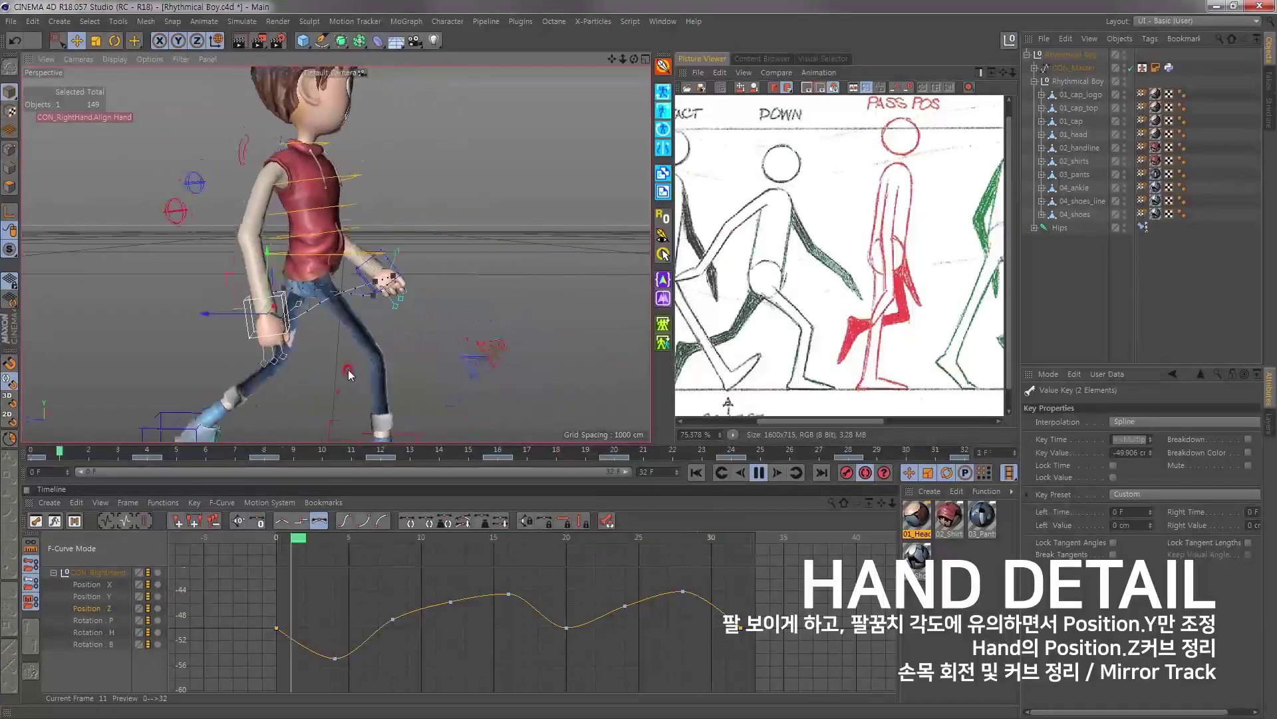
Step: Rotate the right wrist at keyframes 4, 16, 20 and 24, then scrub and play to review
{"action": "left_click_drag", "start_coordinate": [291, 453], "coordinate": [147, 453]}
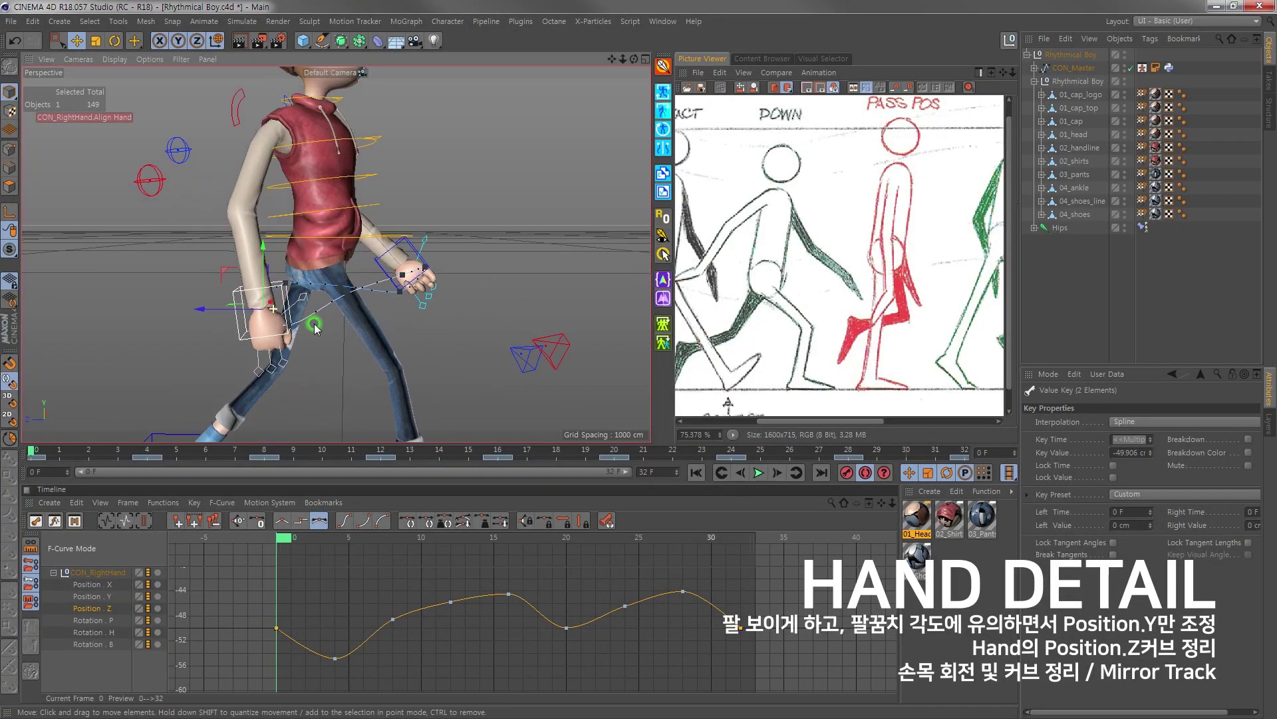
{"action": "scroll", "coordinate": [286, 293], "scroll_direction": "up", "scroll_amount": 5}
{"action": "key", "text": "r"}
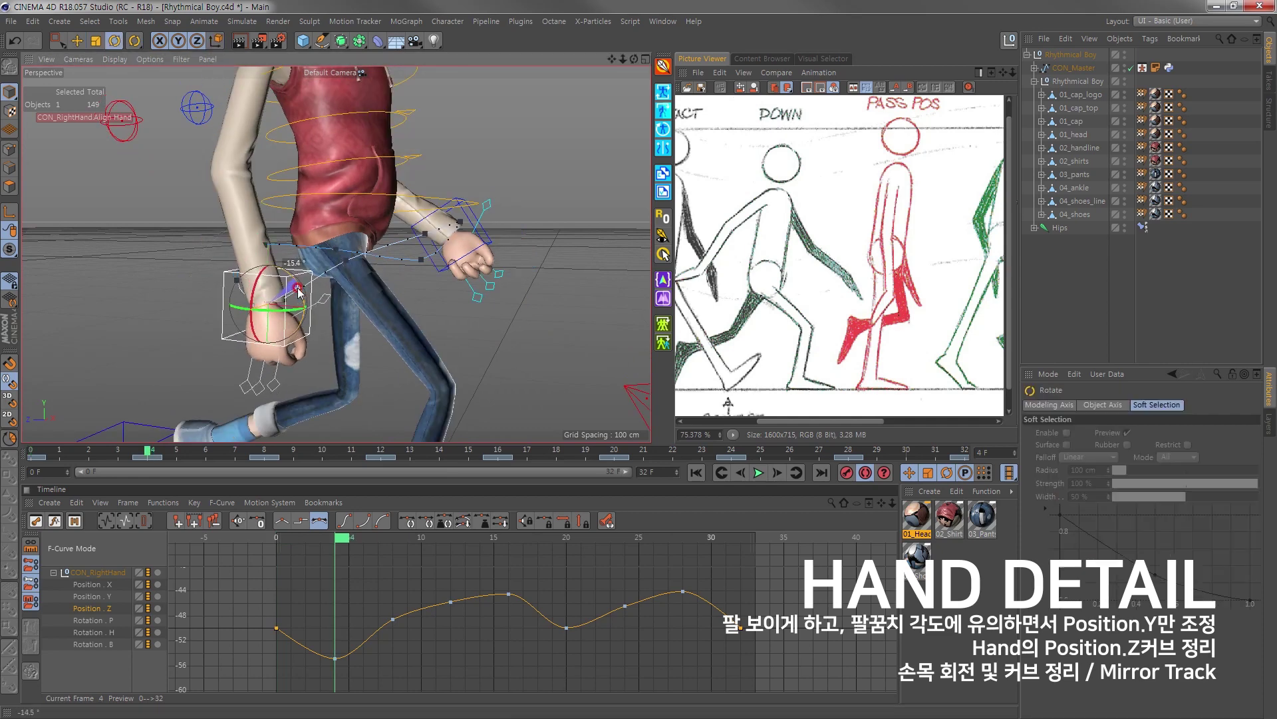
{"action": "key", "text": "ctrl+g"}
{"action": "key", "text": "ctrl+g"}
{"action": "key", "text": "ctrl+g"}
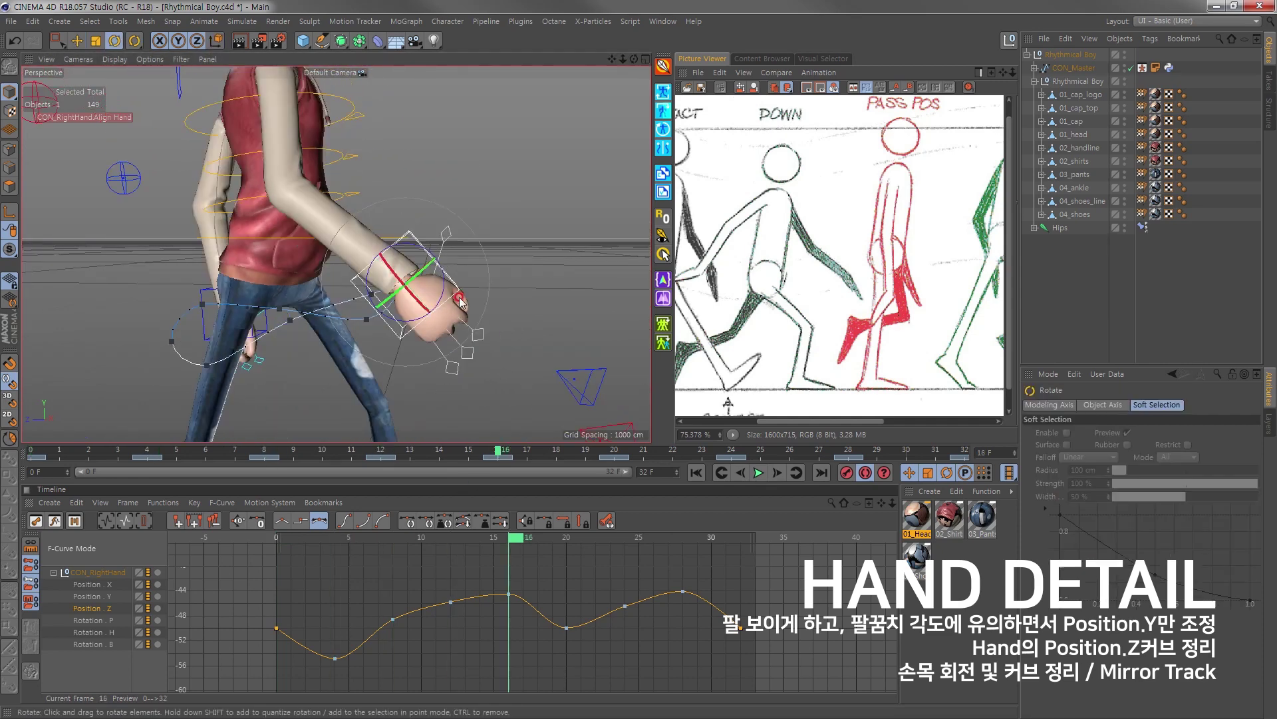
{"action": "left_click", "coordinate": [615, 455]}
{"action": "key", "text": "r"}
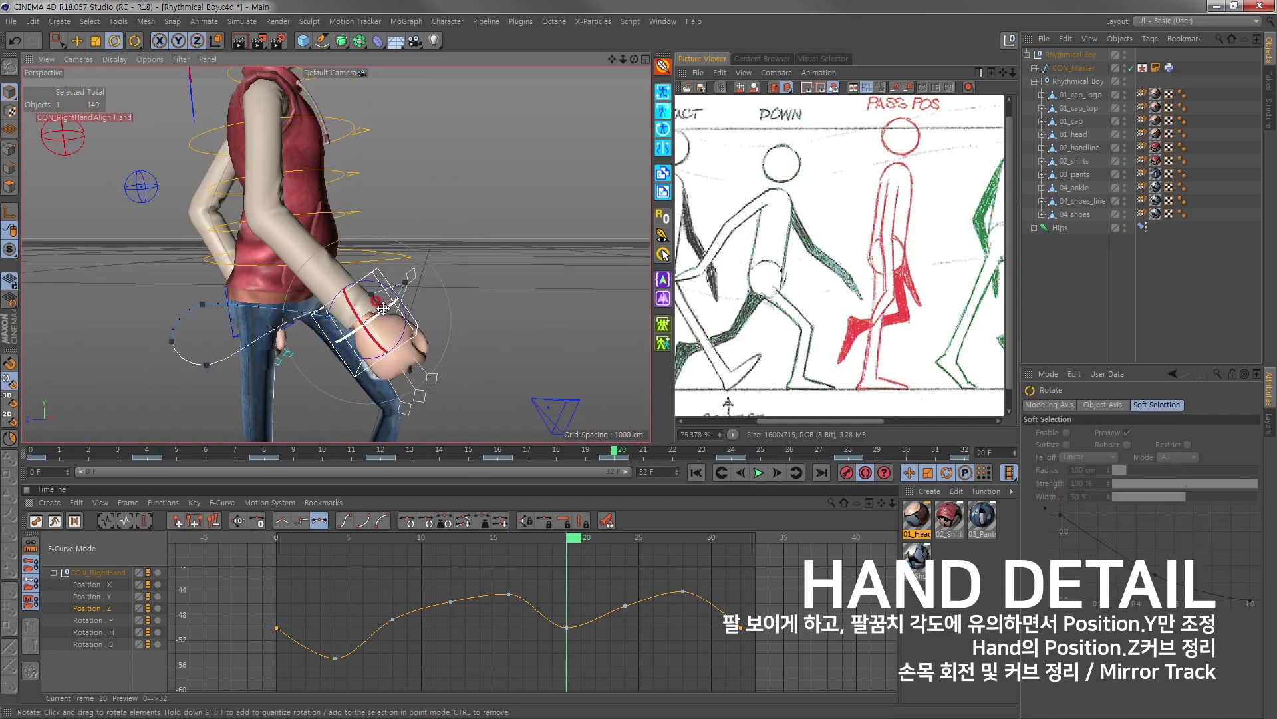
{"action": "left_click", "coordinate": [730, 453]}
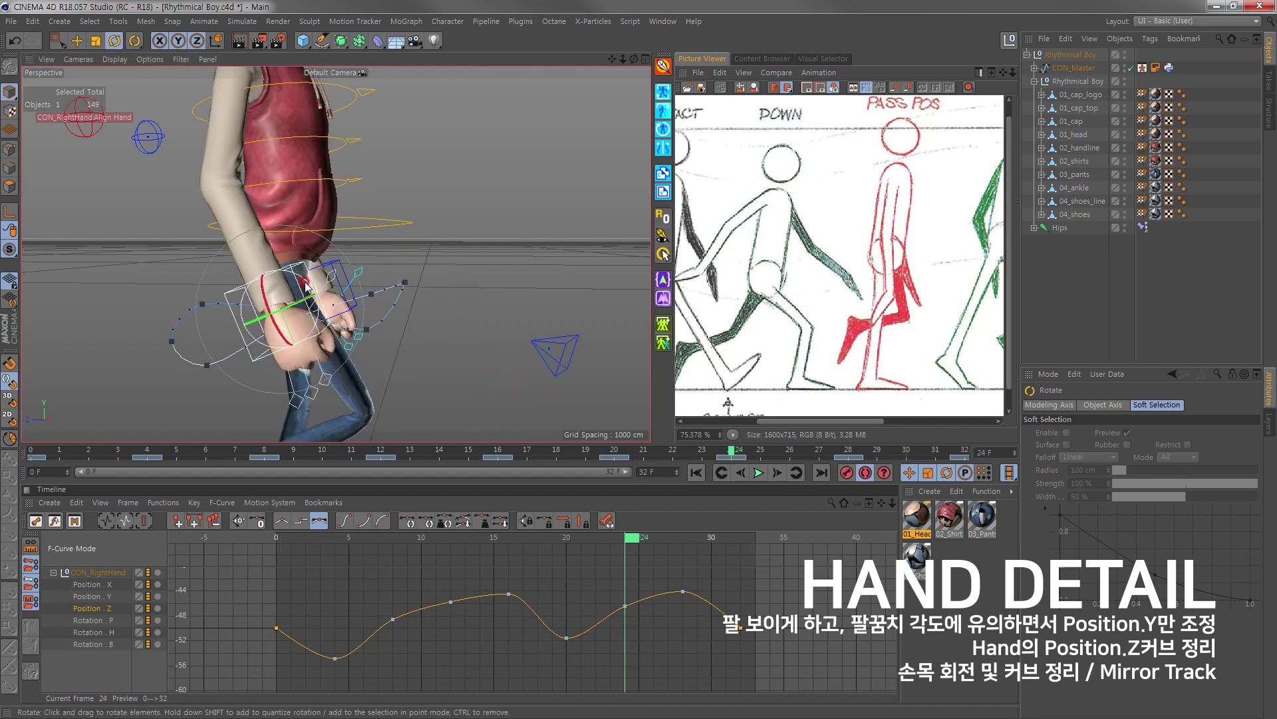
{"action": "left_click", "coordinate": [324, 453]}
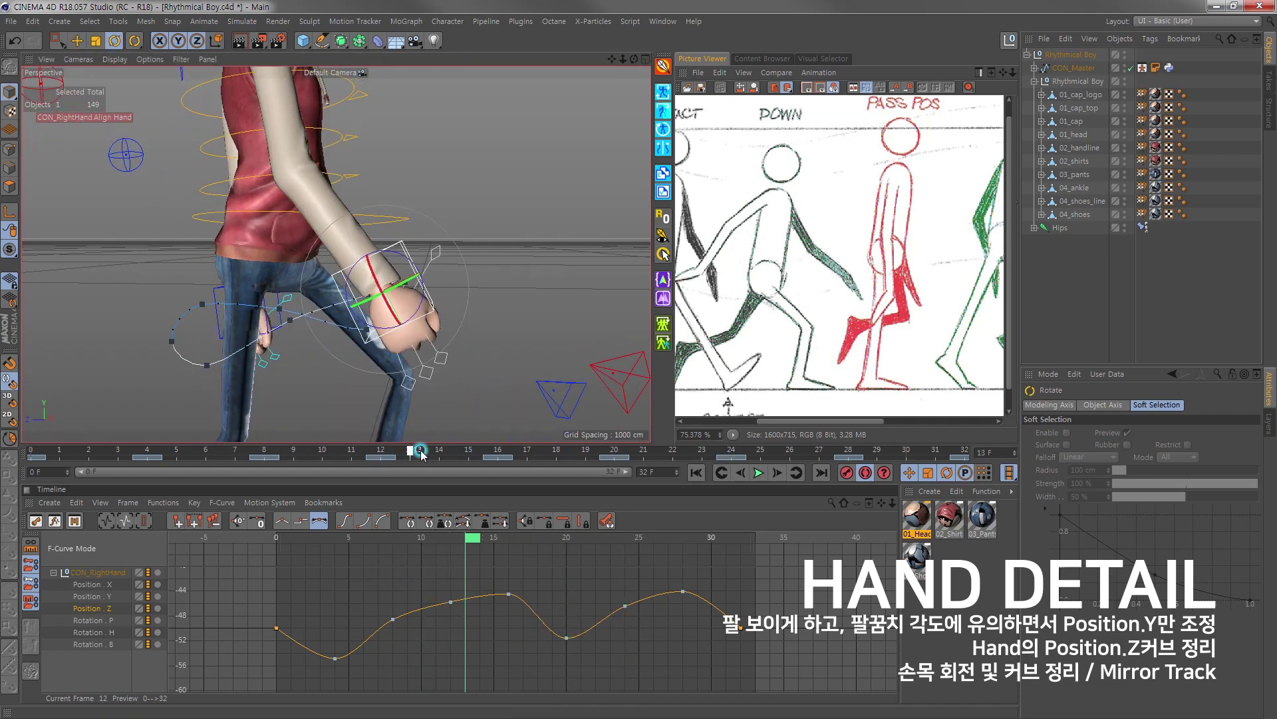
{"action": "left_click_drag", "start_coordinate": [421, 455], "coordinate": [340, 454]}
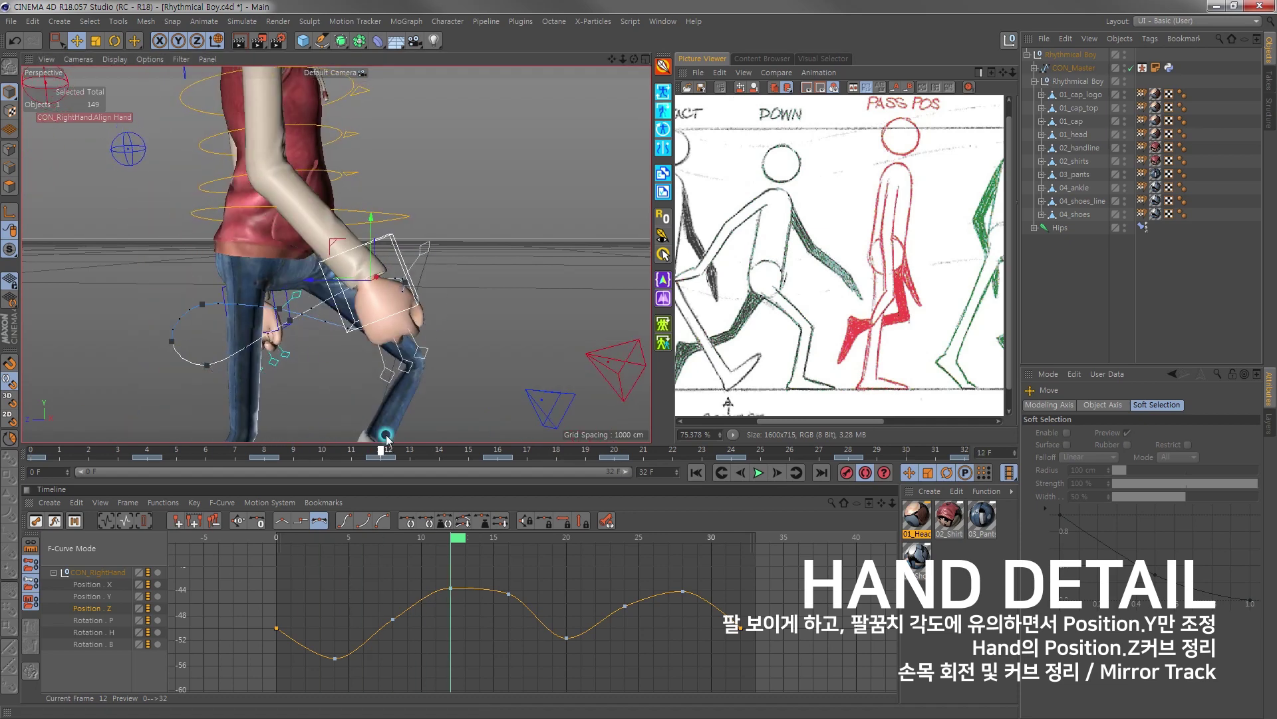
{"action": "left_click_drag", "start_coordinate": [573, 459], "coordinate": [649, 464]}
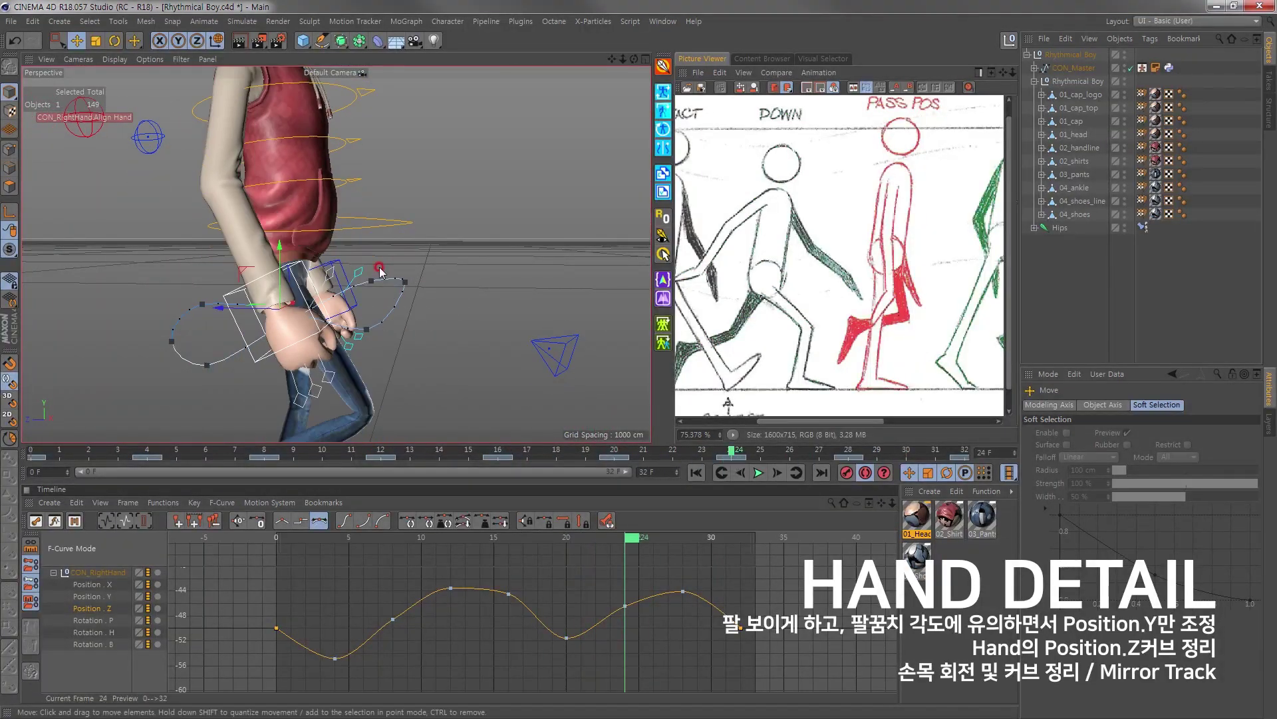
{"action": "left_click", "coordinate": [760, 472]}
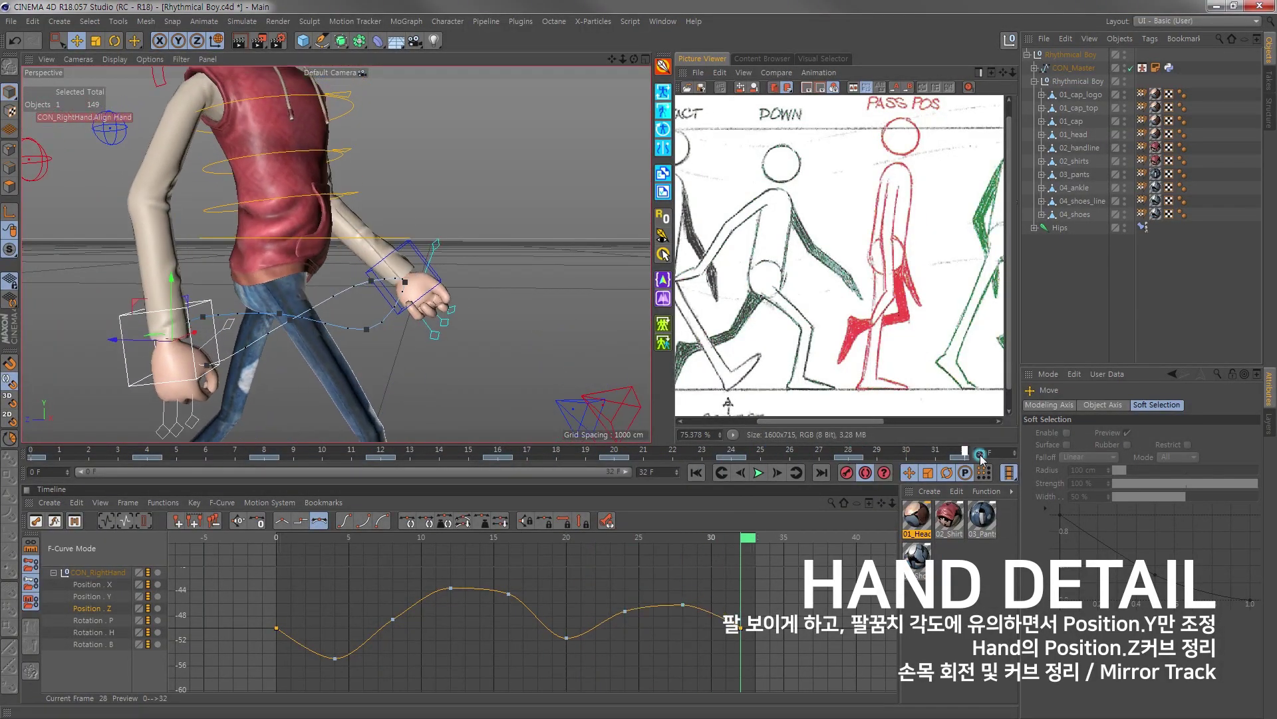
Step: Lower the right wrist's frame-8 Rotation.B key and select the frame-28 key
{"action": "left_click", "coordinate": [760, 472]}
{"action": "left_click", "coordinate": [88, 644]}
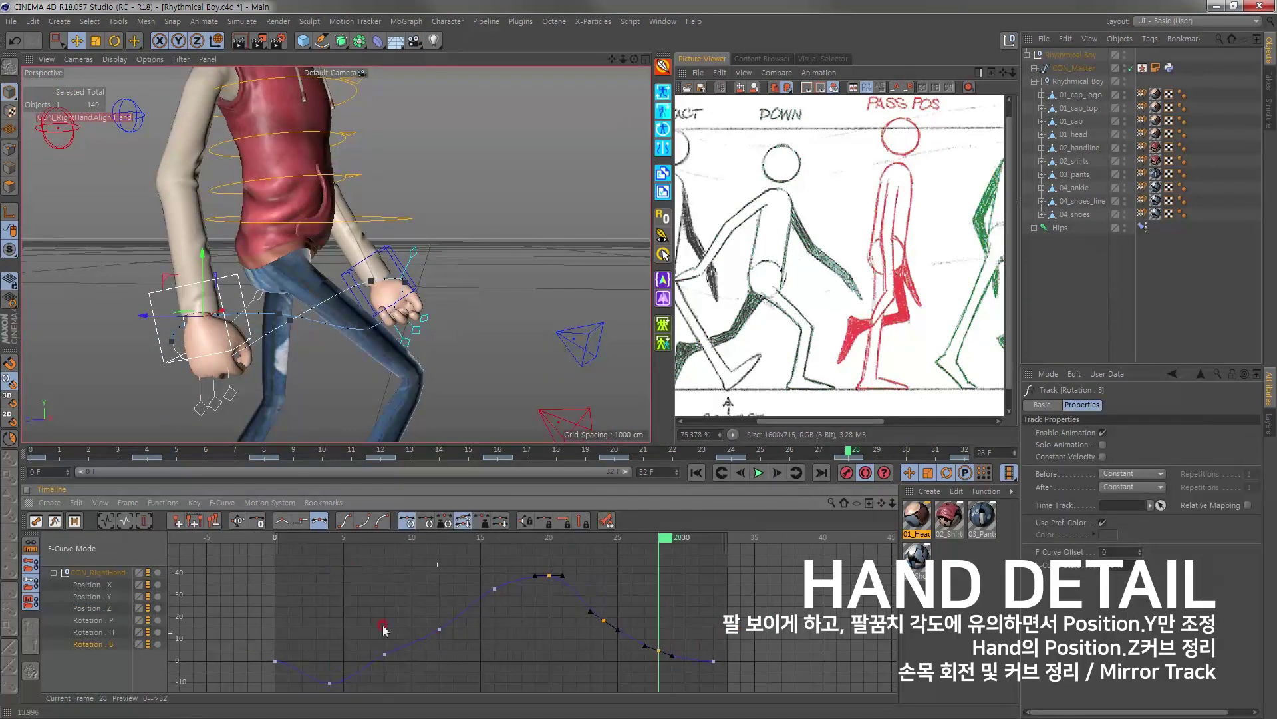
{"action": "left_click", "coordinate": [332, 542]}
{"action": "left_click_drag", "start_coordinate": [385, 655], "coordinate": [384, 664]}
{"action": "left_click_drag", "start_coordinate": [392, 537], "coordinate": [569, 536]}
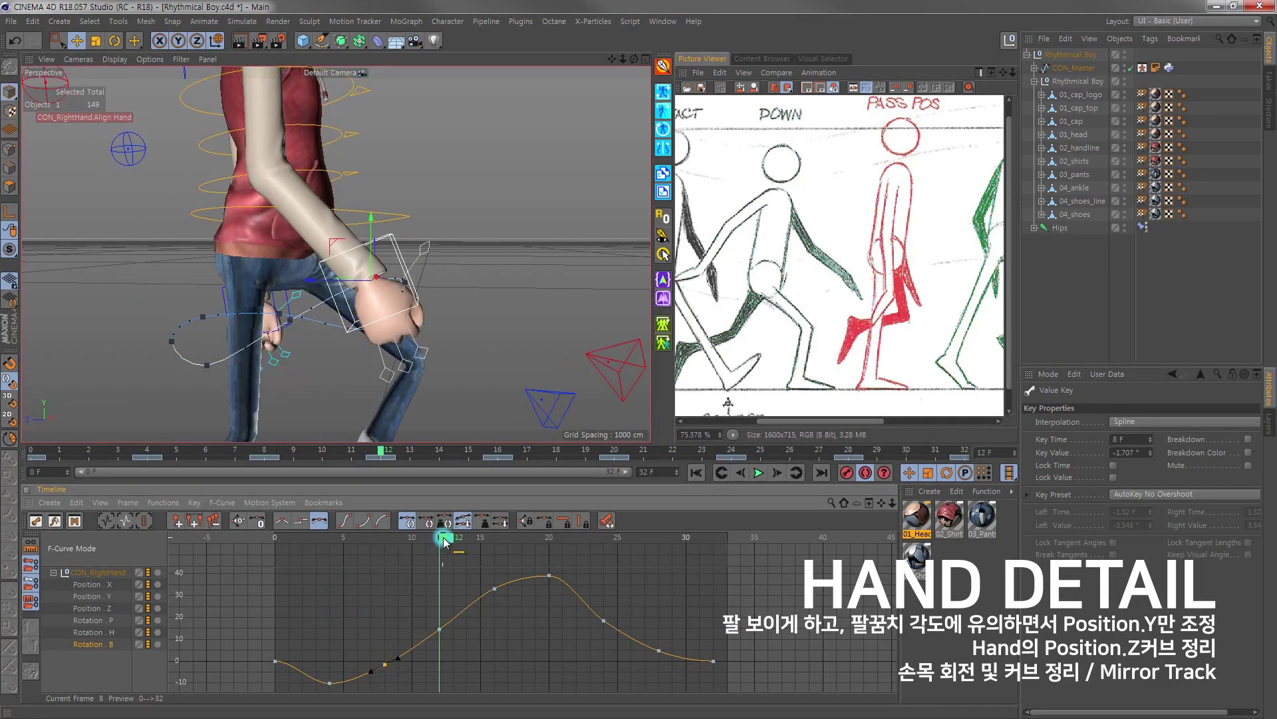
{"action": "left_click", "coordinate": [659, 643]}
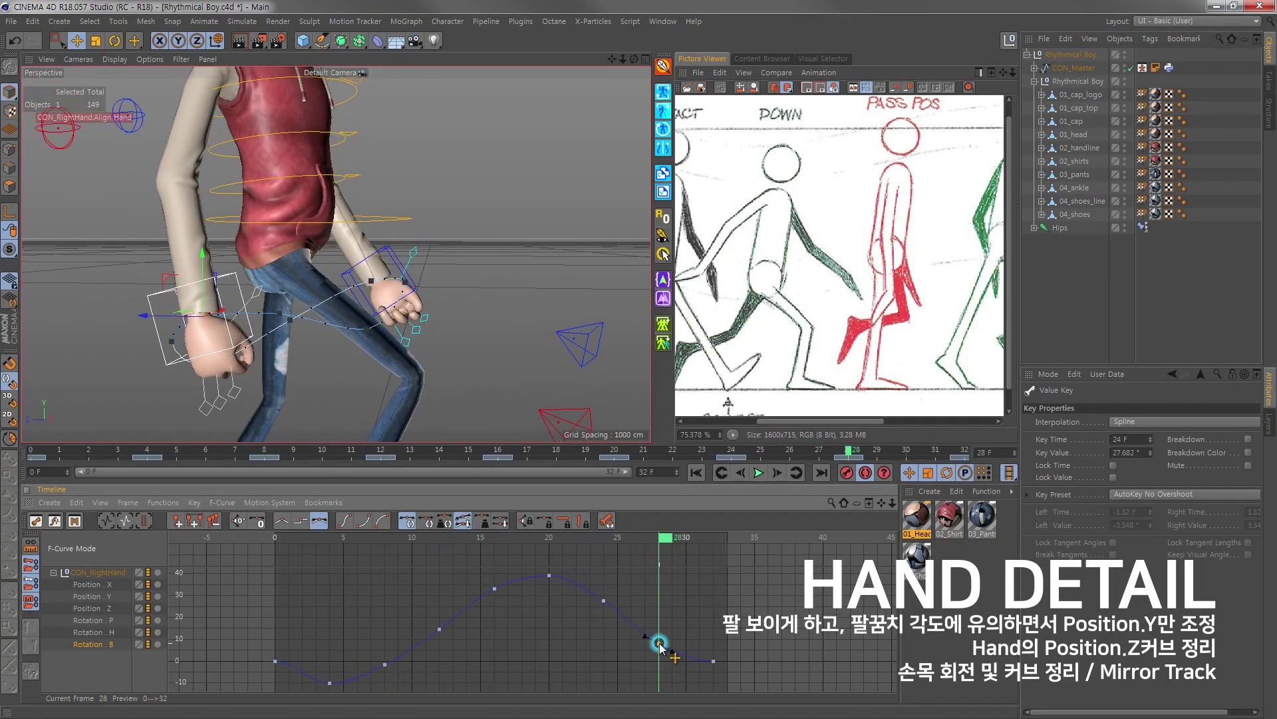
{"action": "left_click", "coordinate": [752, 473]}
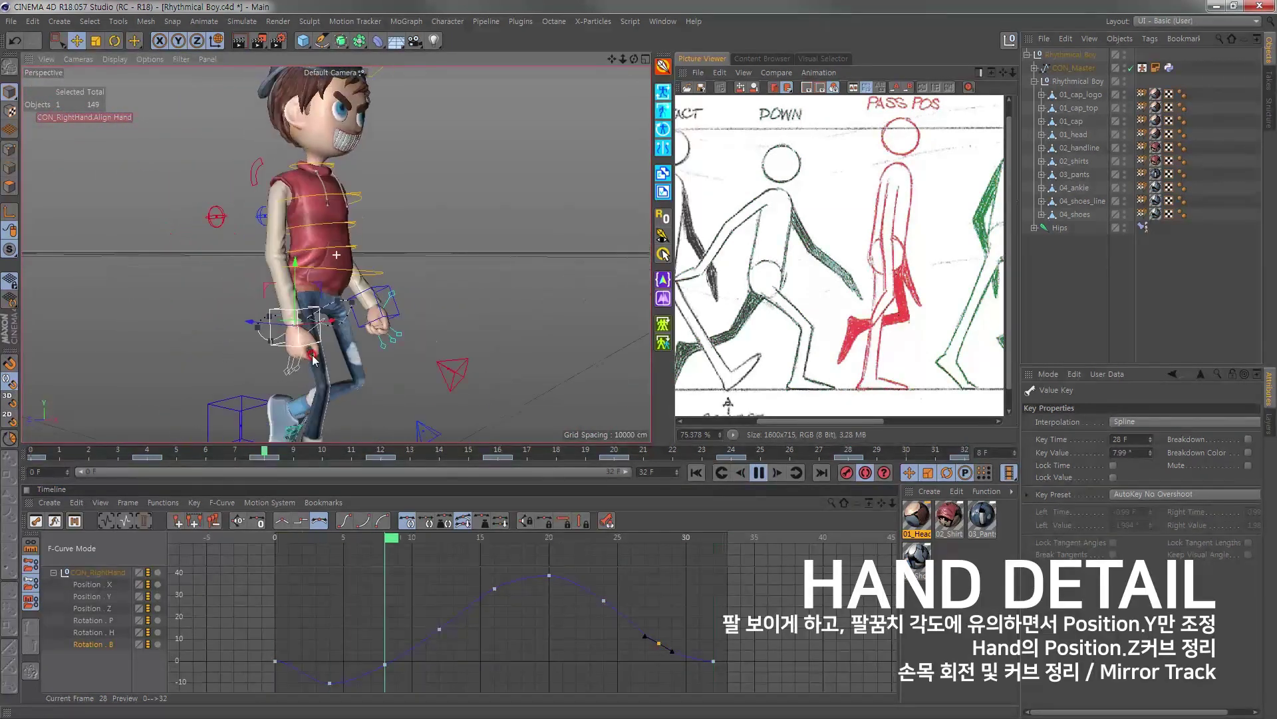
Step: Mirror the right hand's tracks to the opposite hand with a 16-frame offset
{"action": "left_click", "coordinate": [655, 140]}
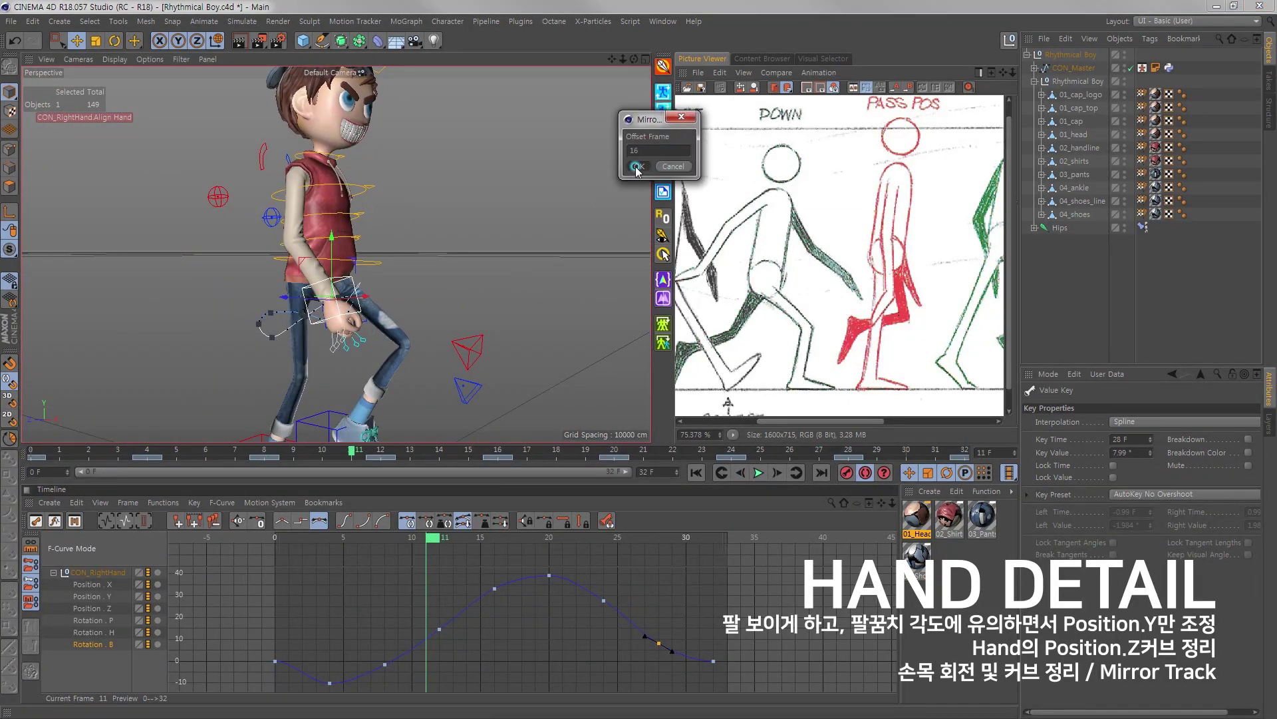
{"action": "left_click", "coordinate": [637, 167]}
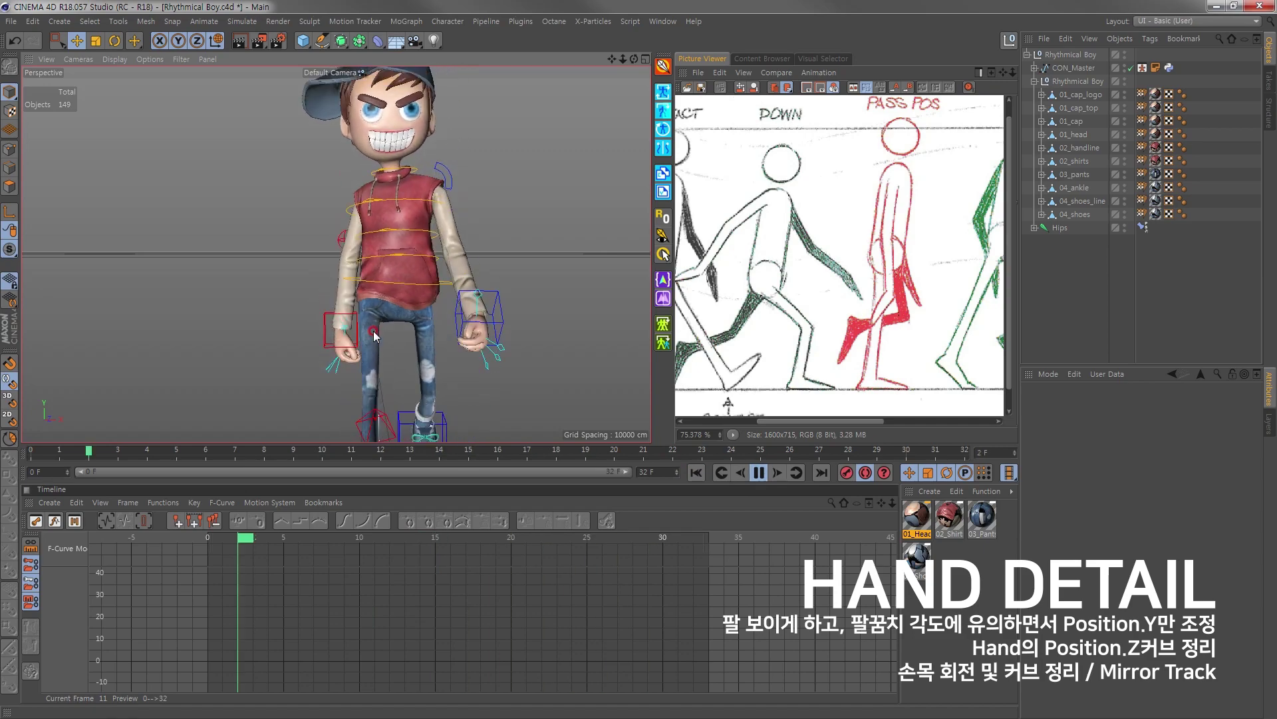
{"action": "left_click_drag", "start_coordinate": [375, 336], "coordinate": [336, 343], "text": "alt"}
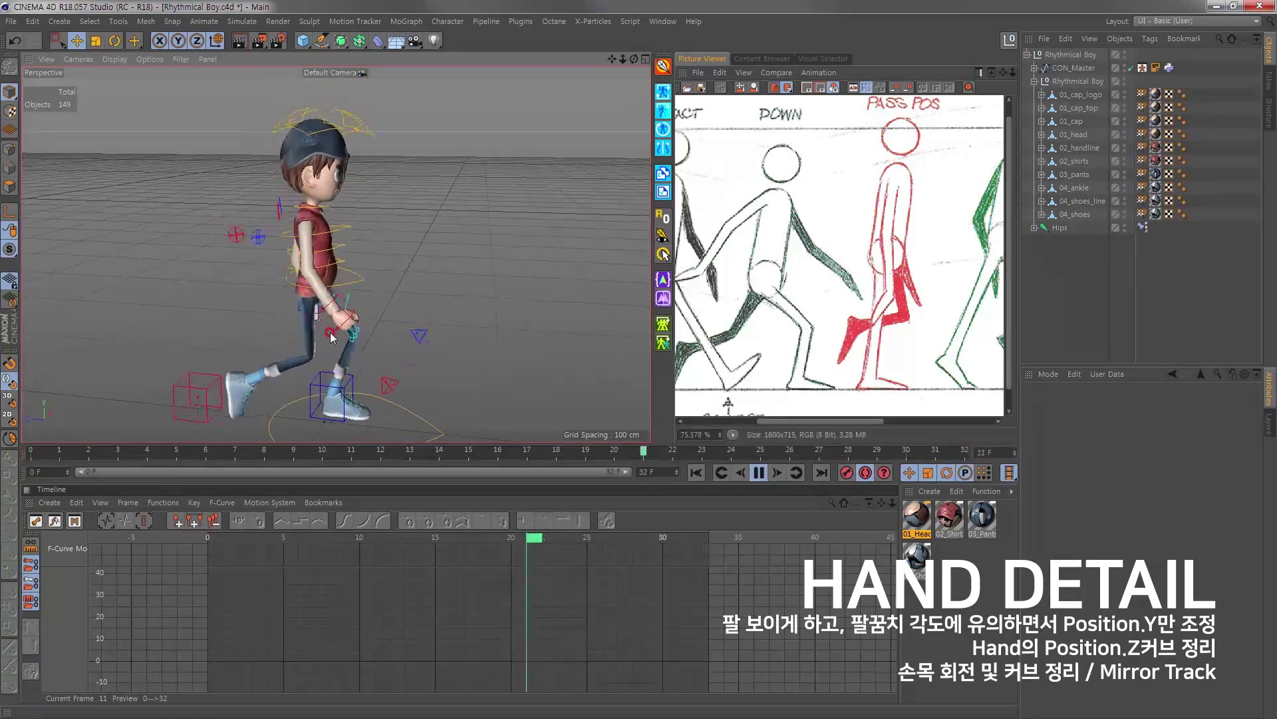